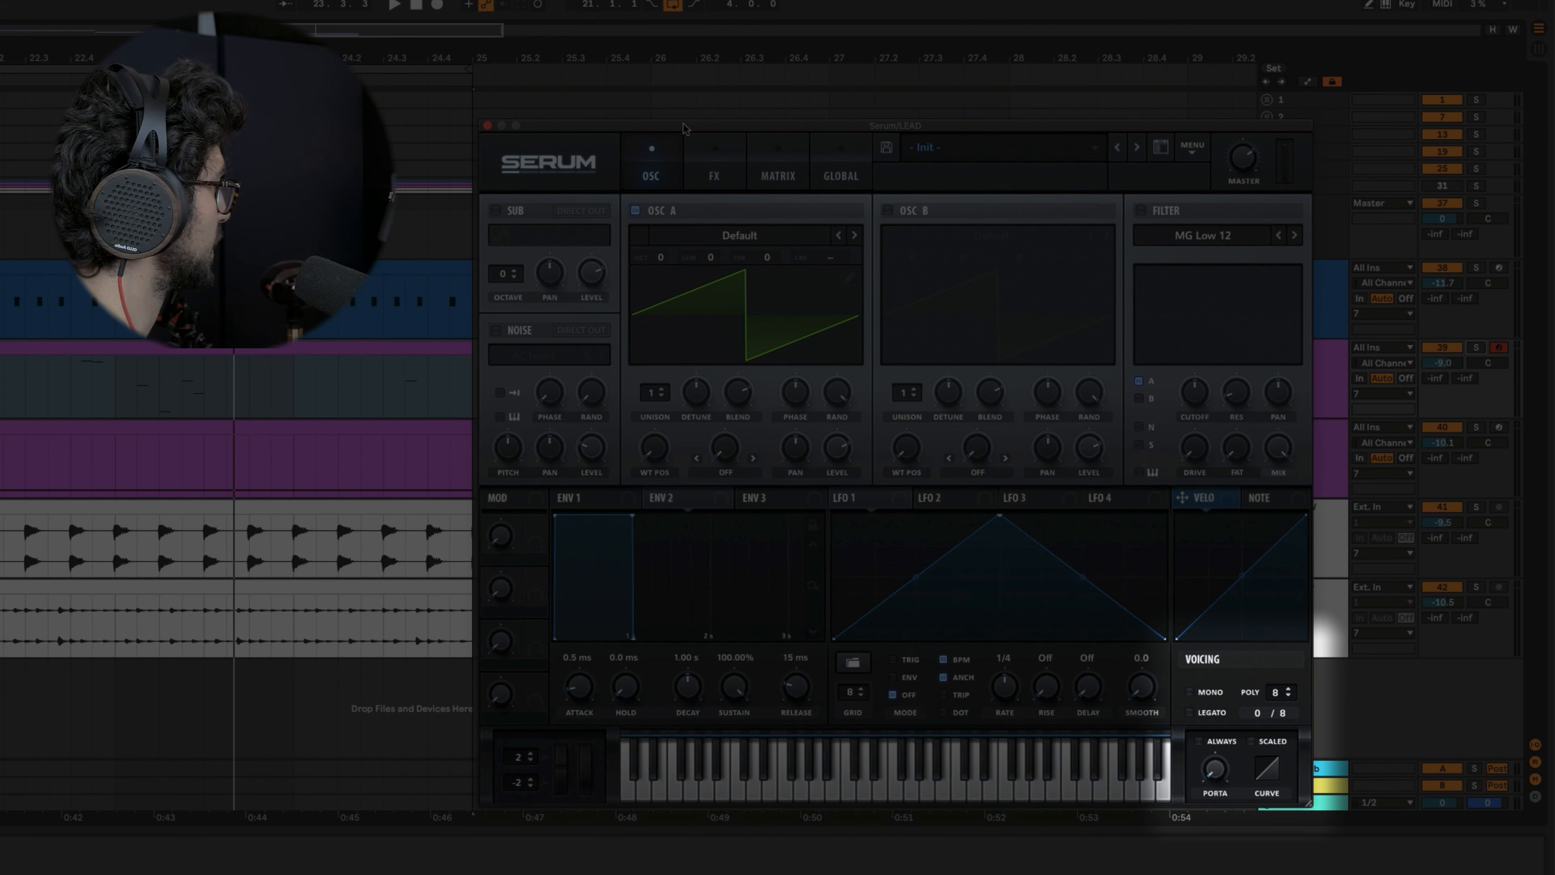
Look through the synth's FX, Matrix and Global pages
left_click(714, 176)
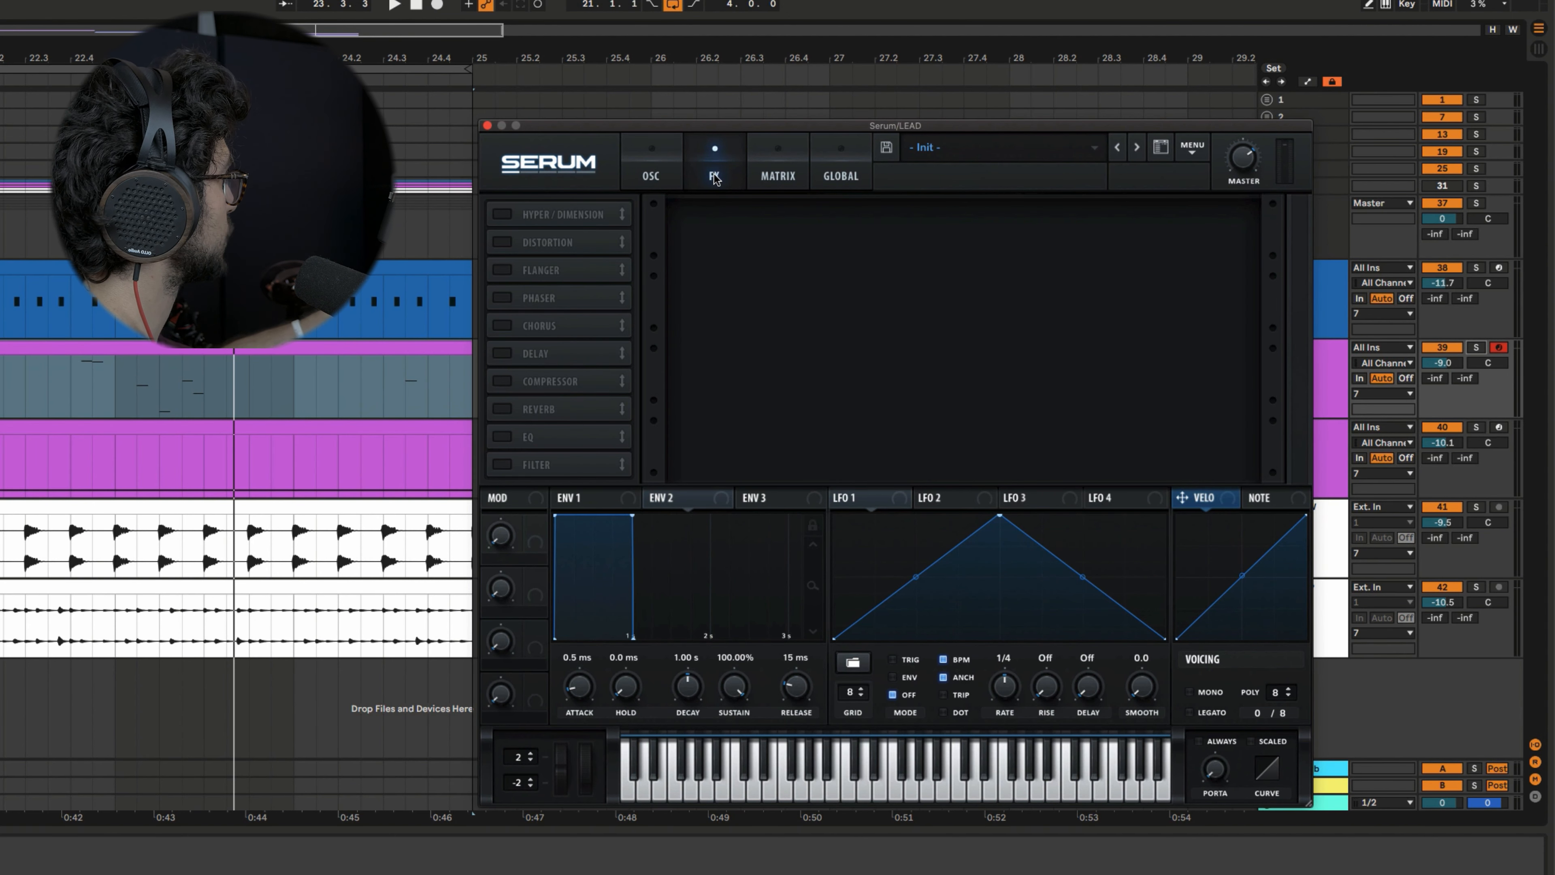
left_click(761, 181)
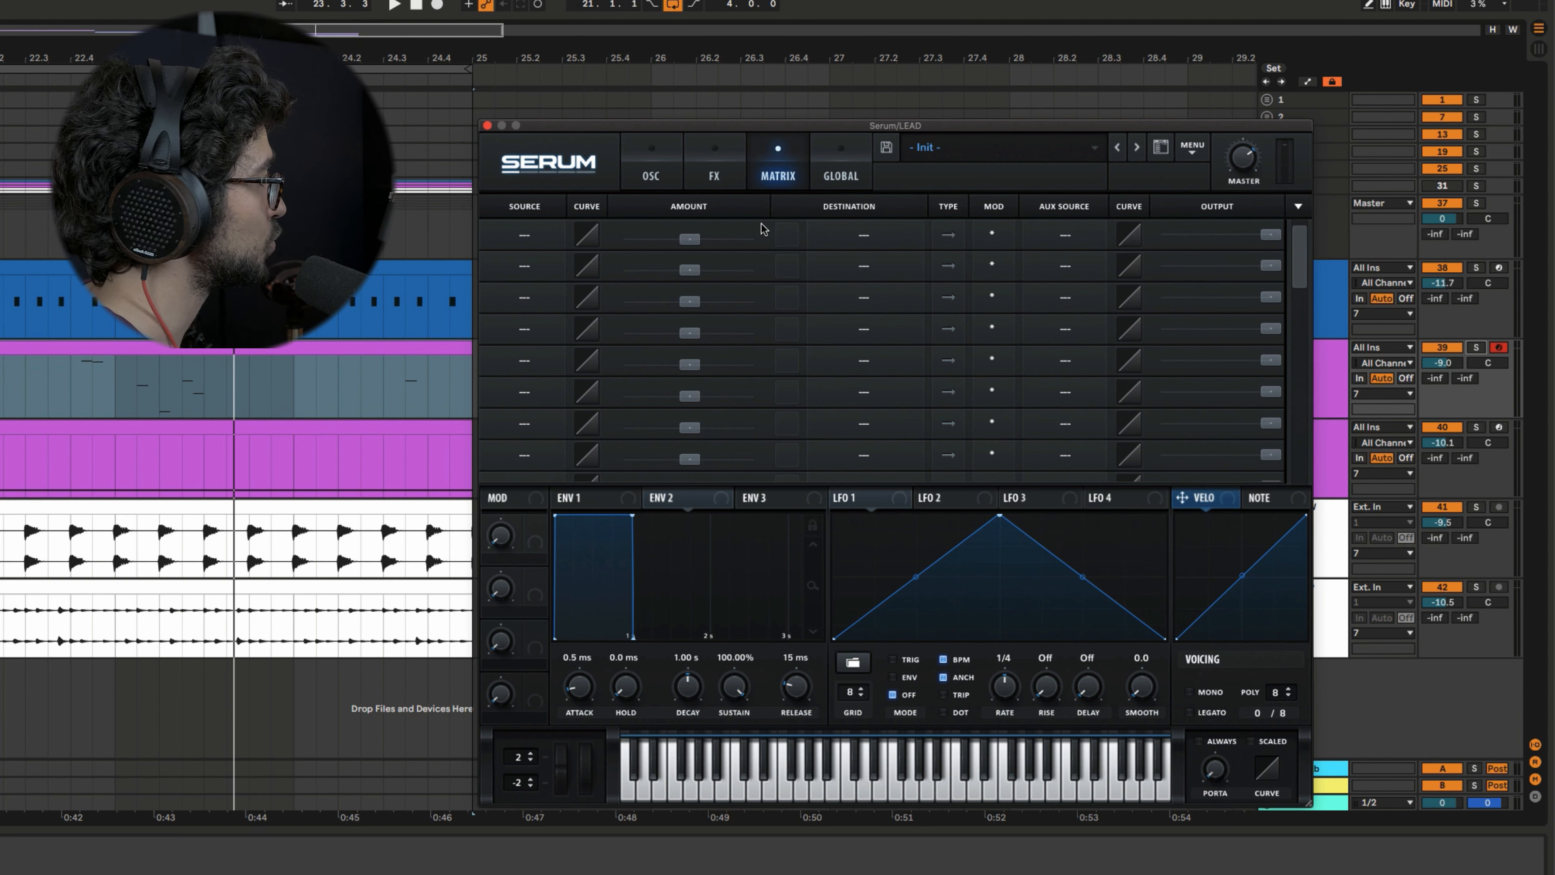
left_click(841, 176)
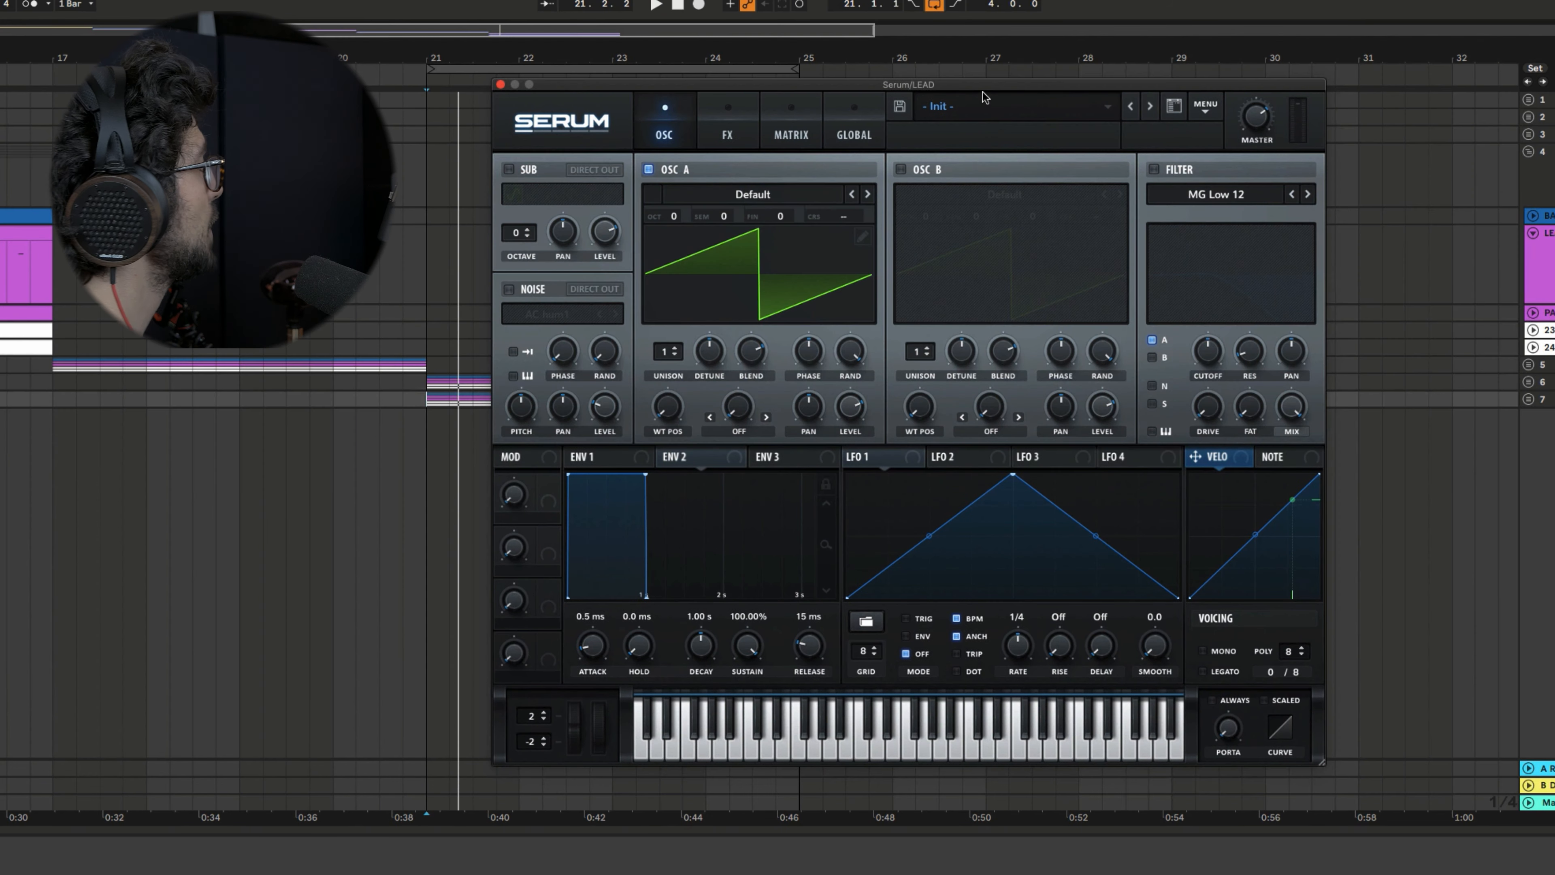
Reposition the synth window and set the voicing to Mono with Legato and Always portamento enabled
left_click_drag(981, 92, 1102, 151)
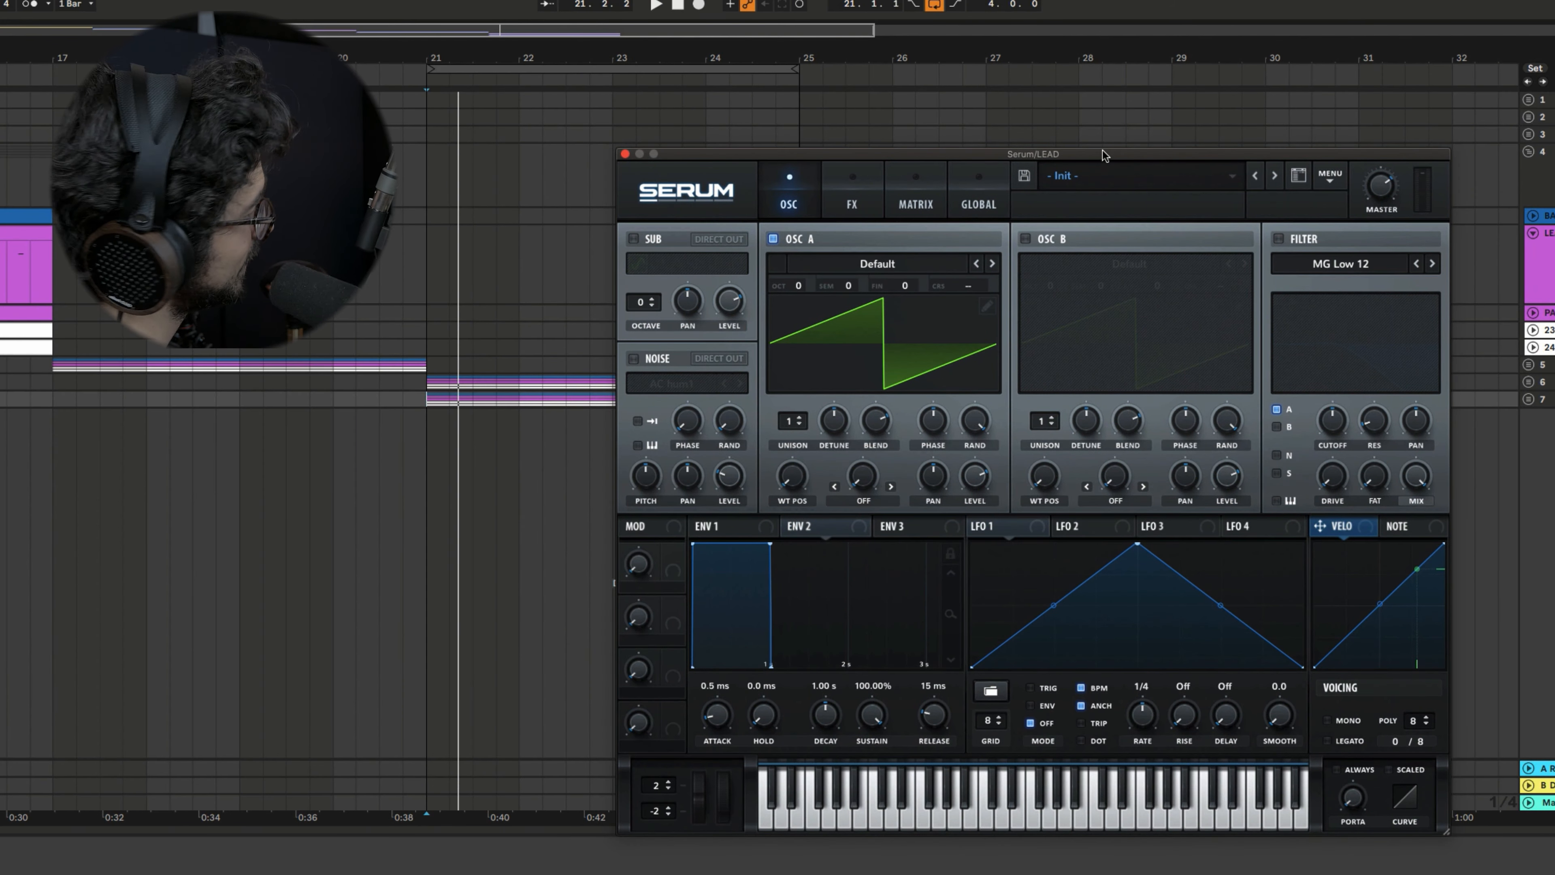
left_click_drag(928, 149, 798, 136)
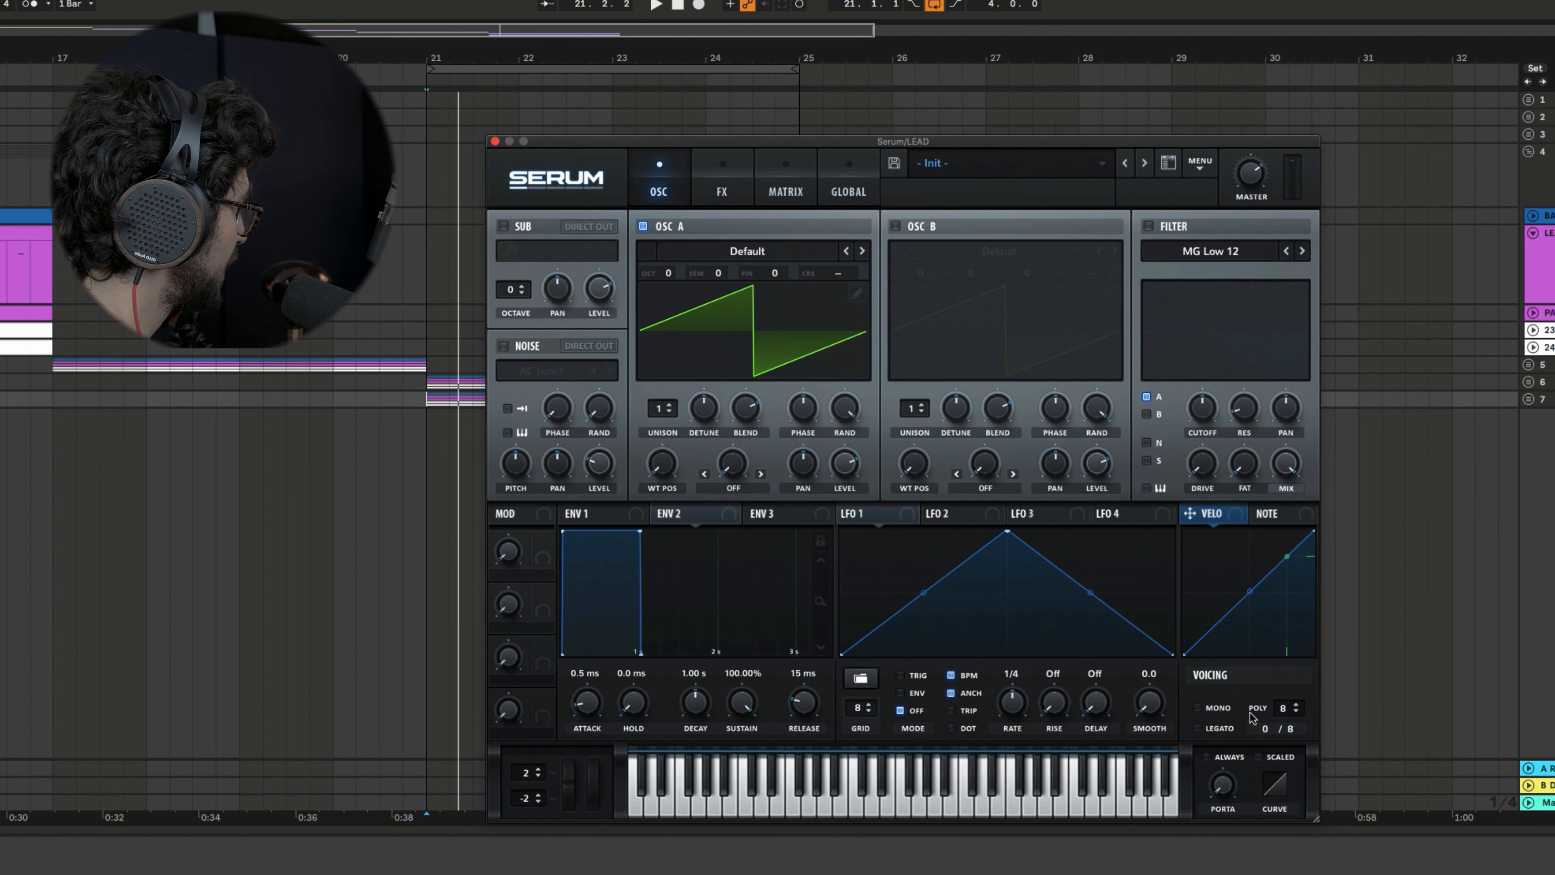
left_click(1197, 708)
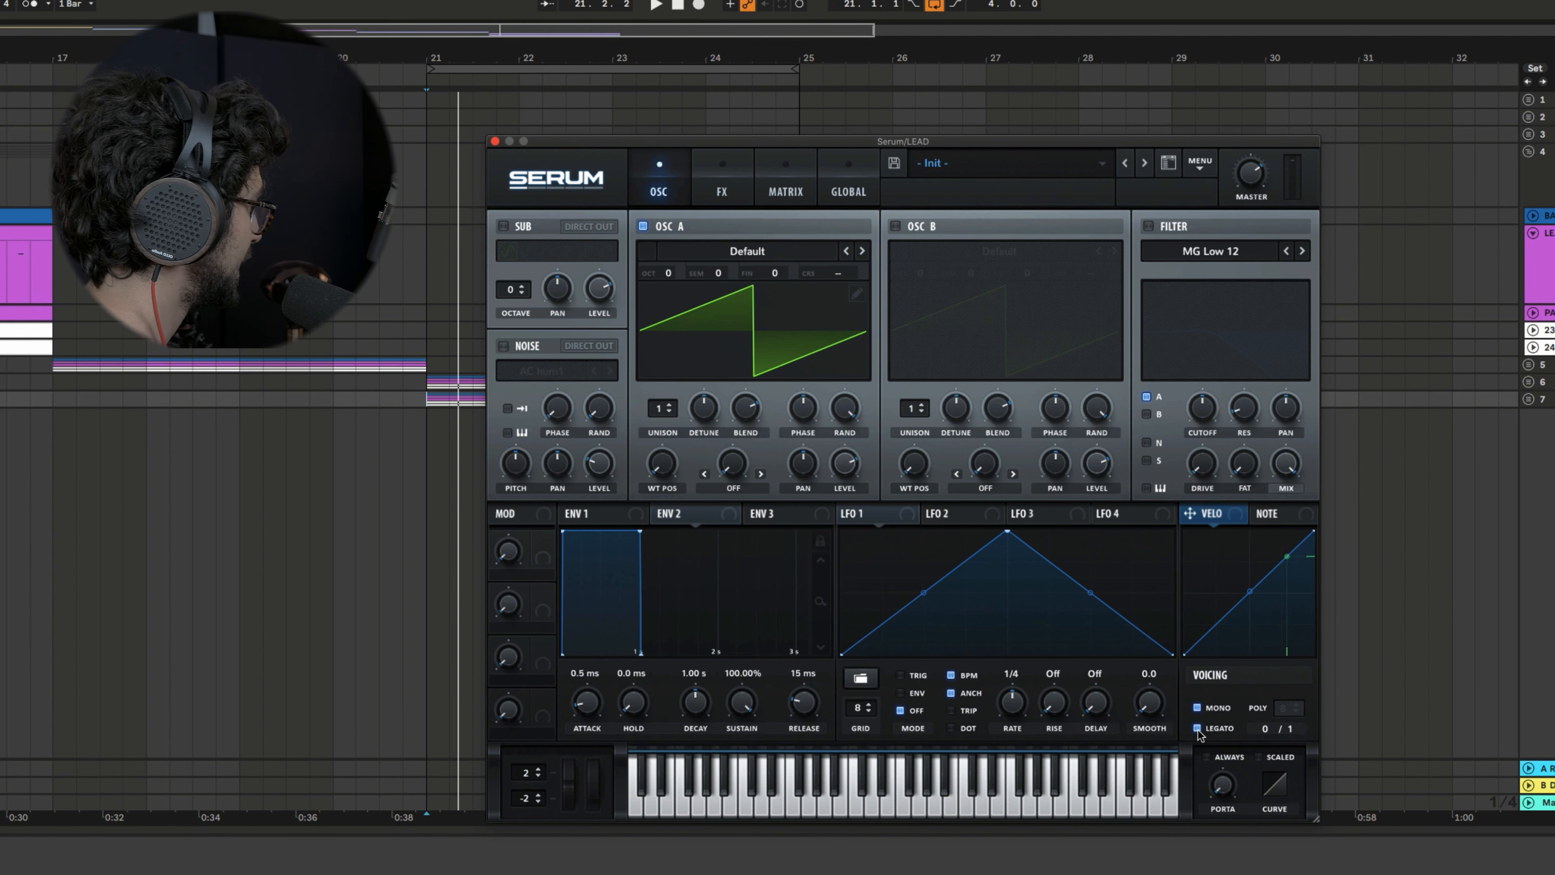
key("space")
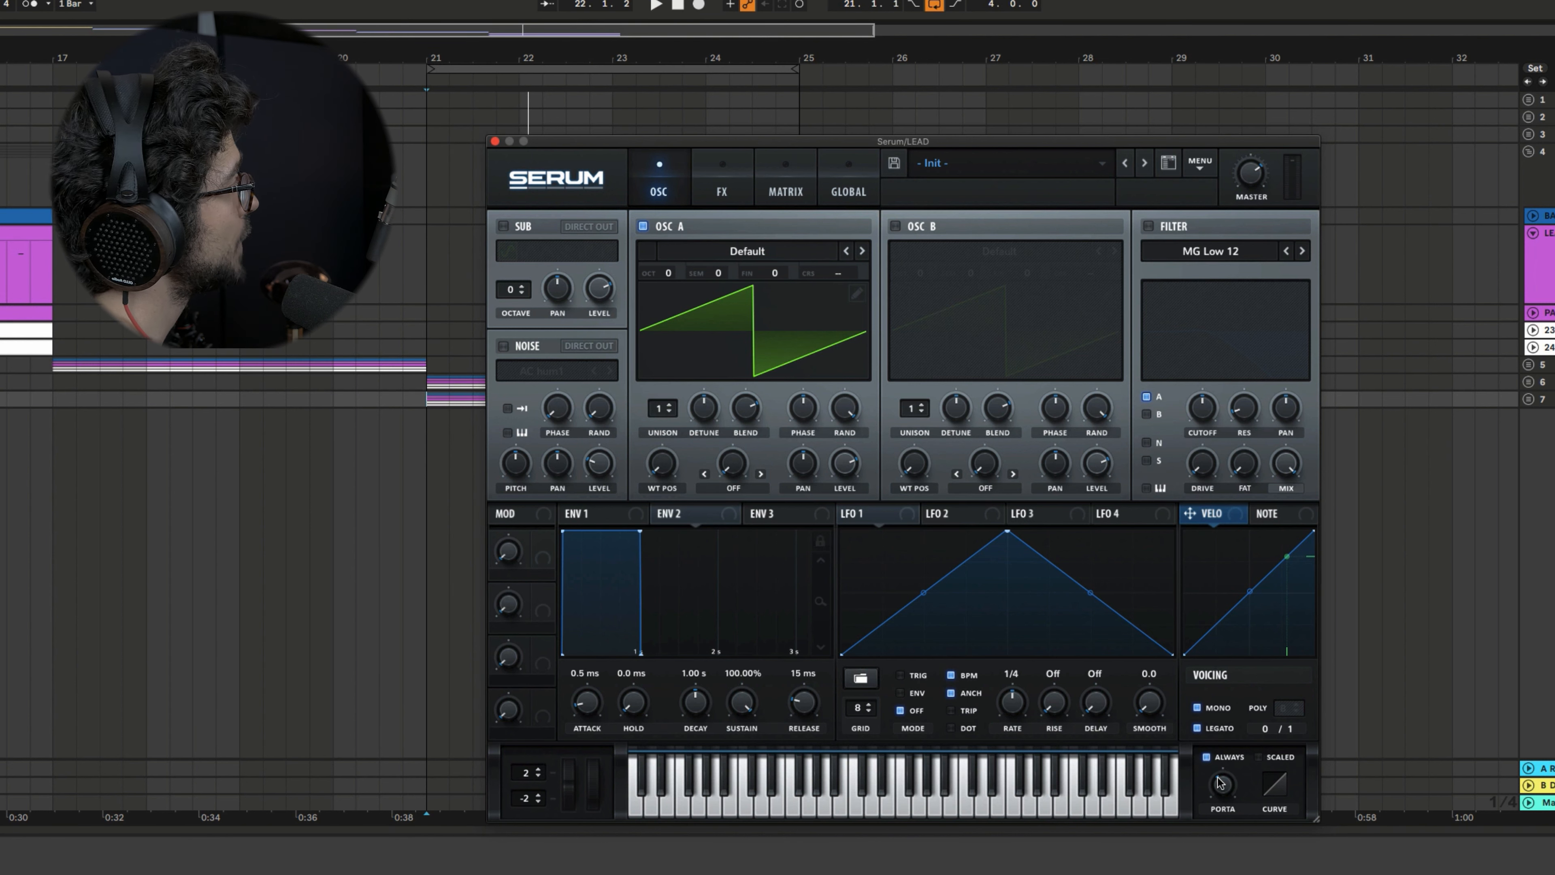
Lower oscillator A's octave to -3, trying -4 during playback
left_click_drag(669, 280, 661, 360)
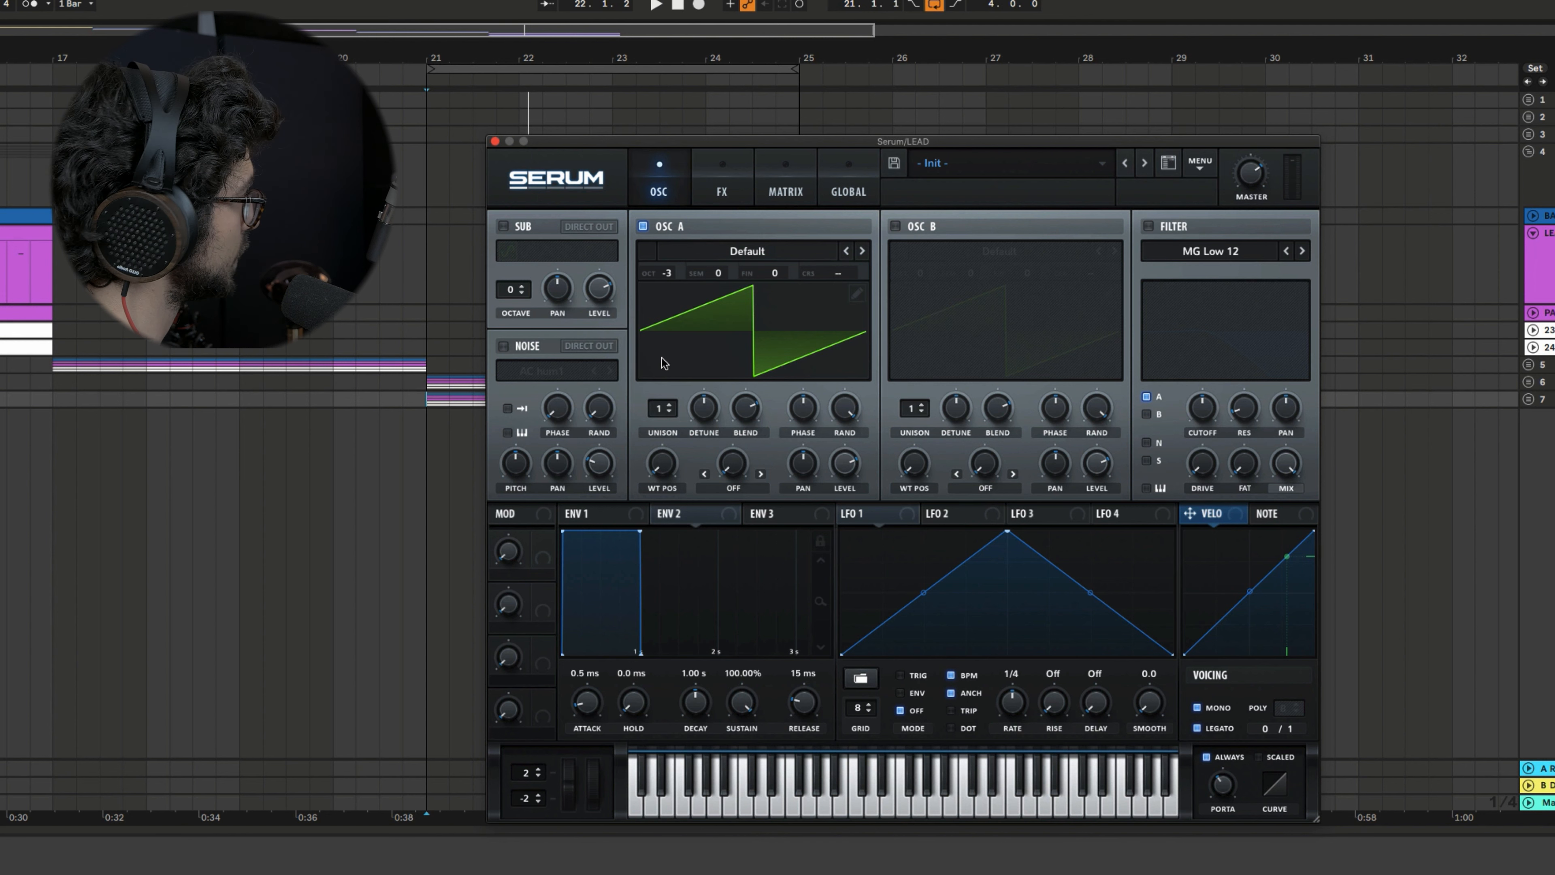
key("space")
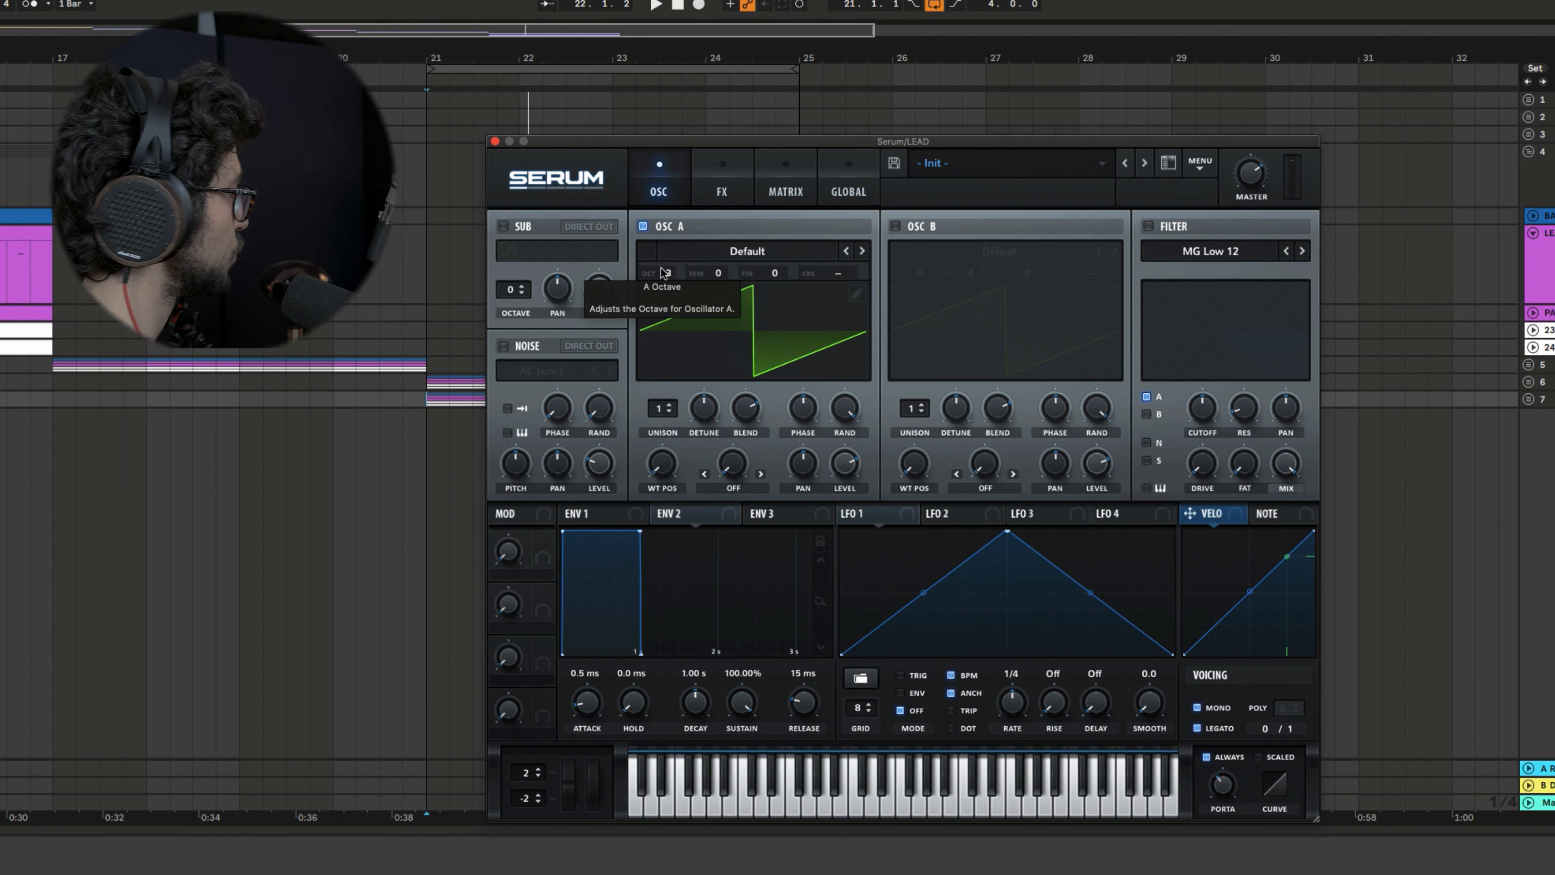
left_click_drag(663, 273, 680, 350)
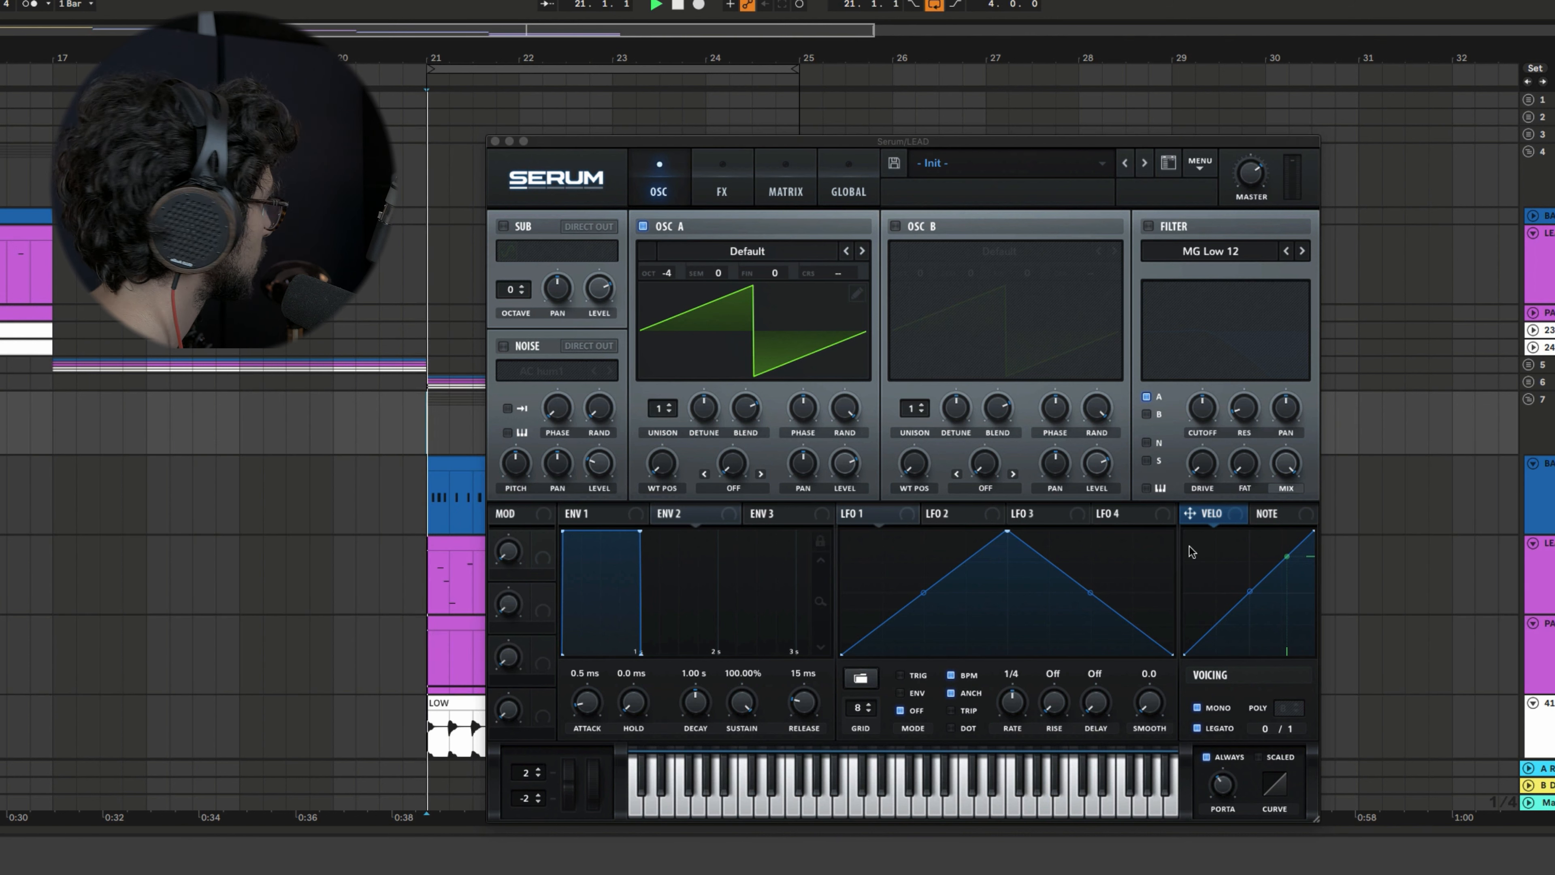
left_click_drag(664, 274, 676, 240)
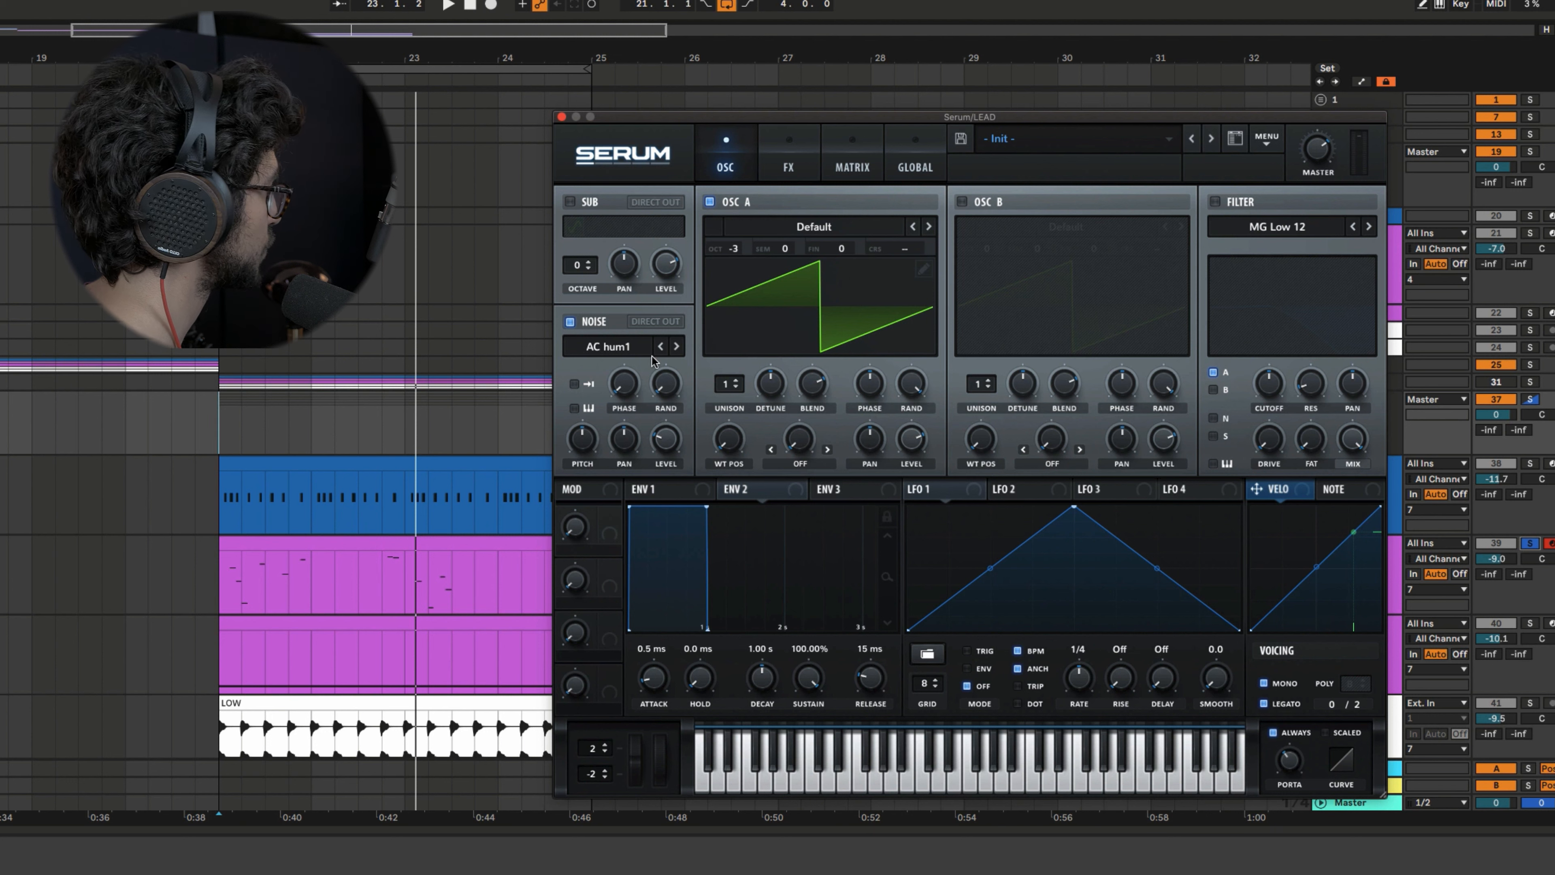
Load the analog SH1 Noise sample in the noise oscillator and audition it in the loop
left_click(618, 347)
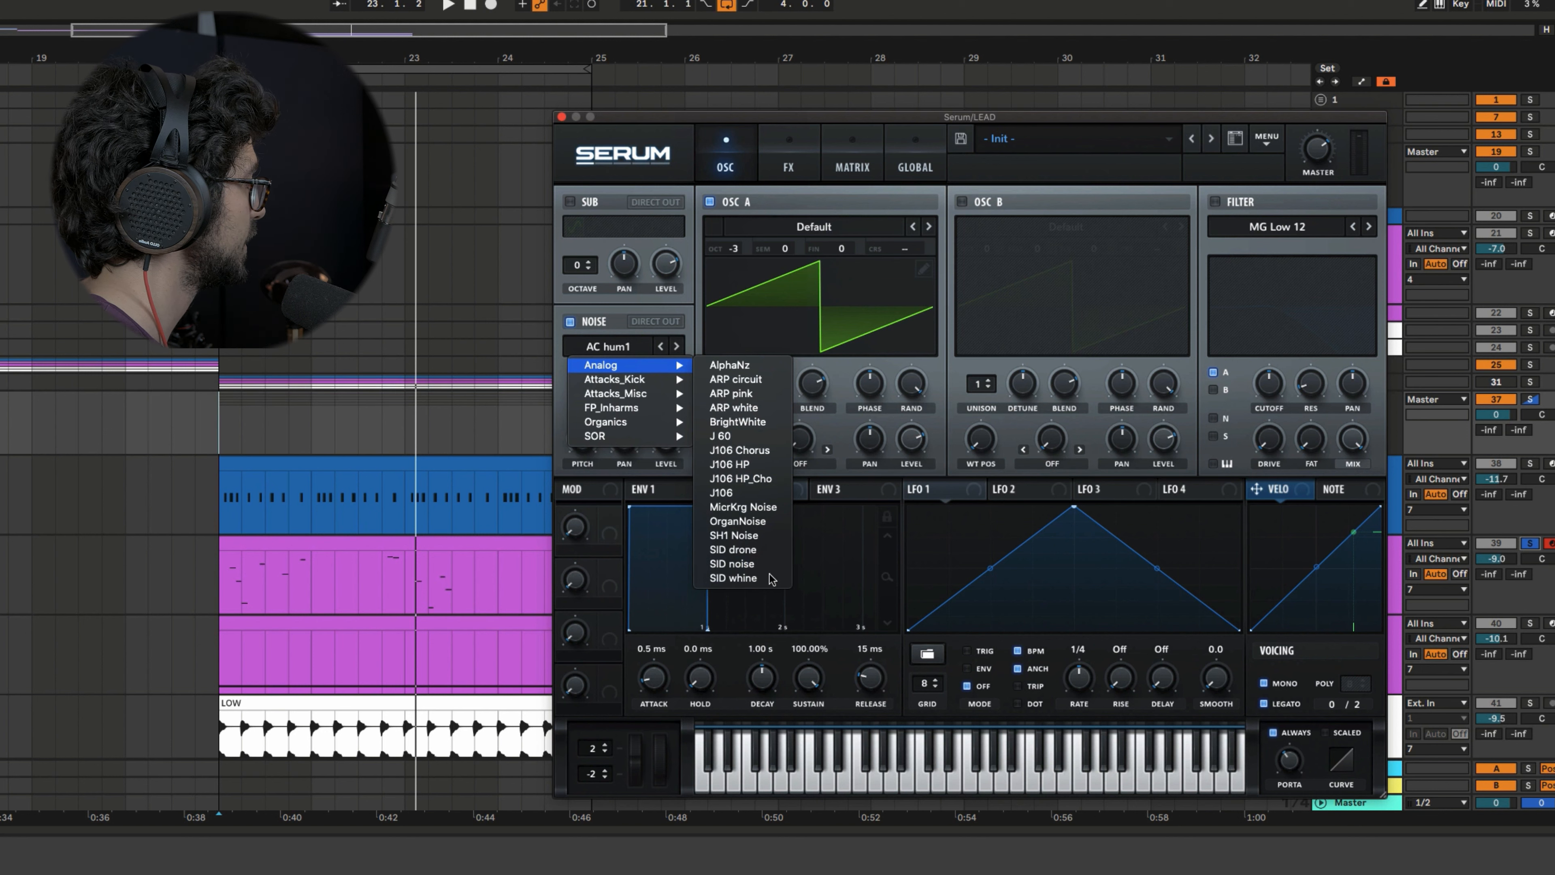
left_click(752, 536)
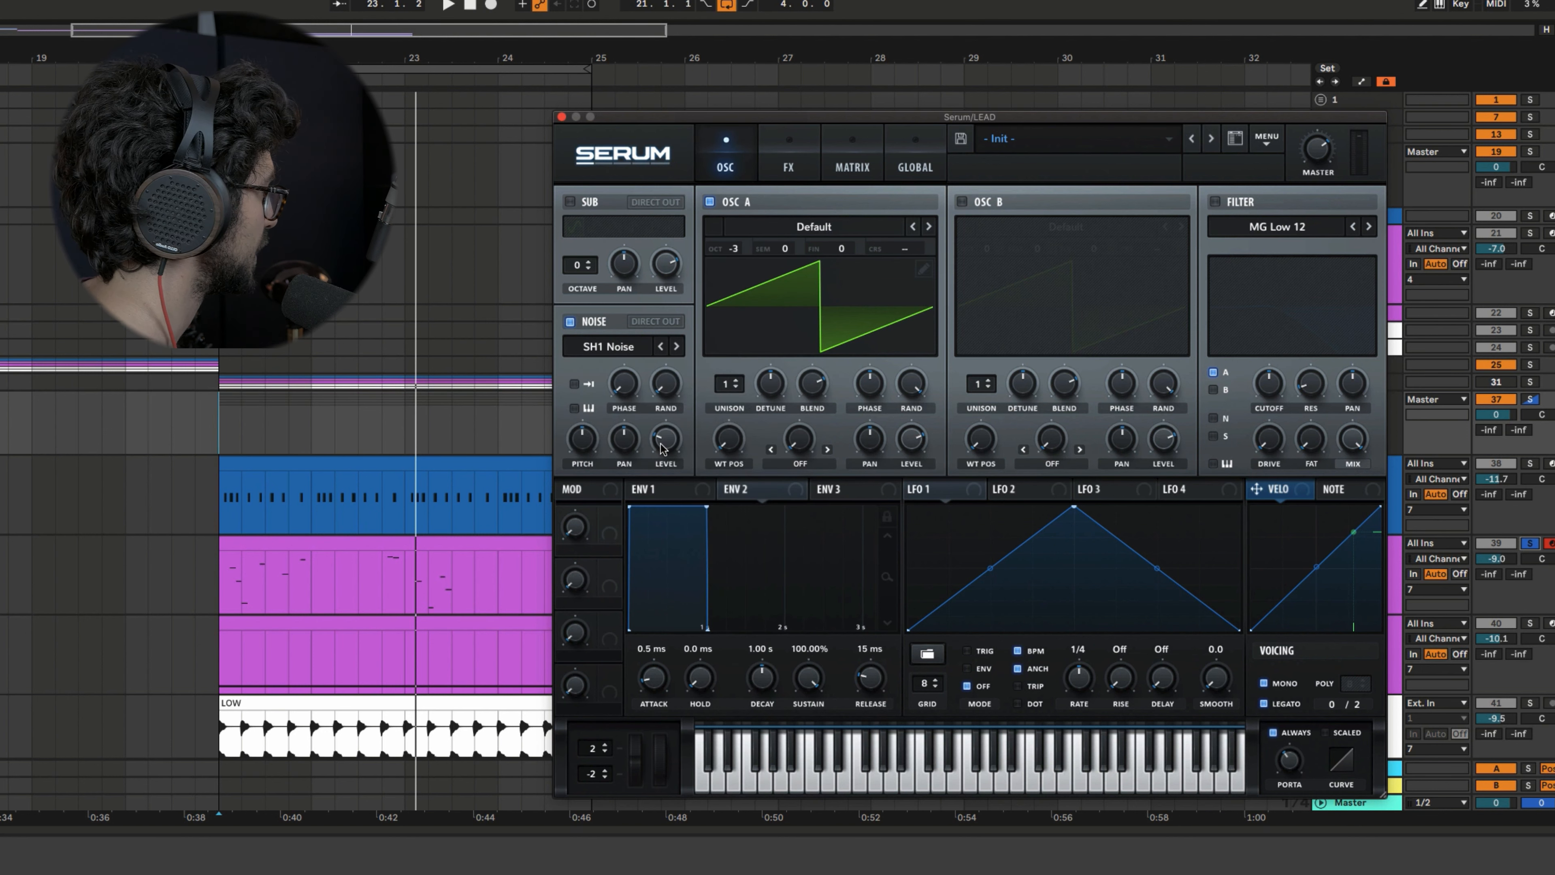
key("space")
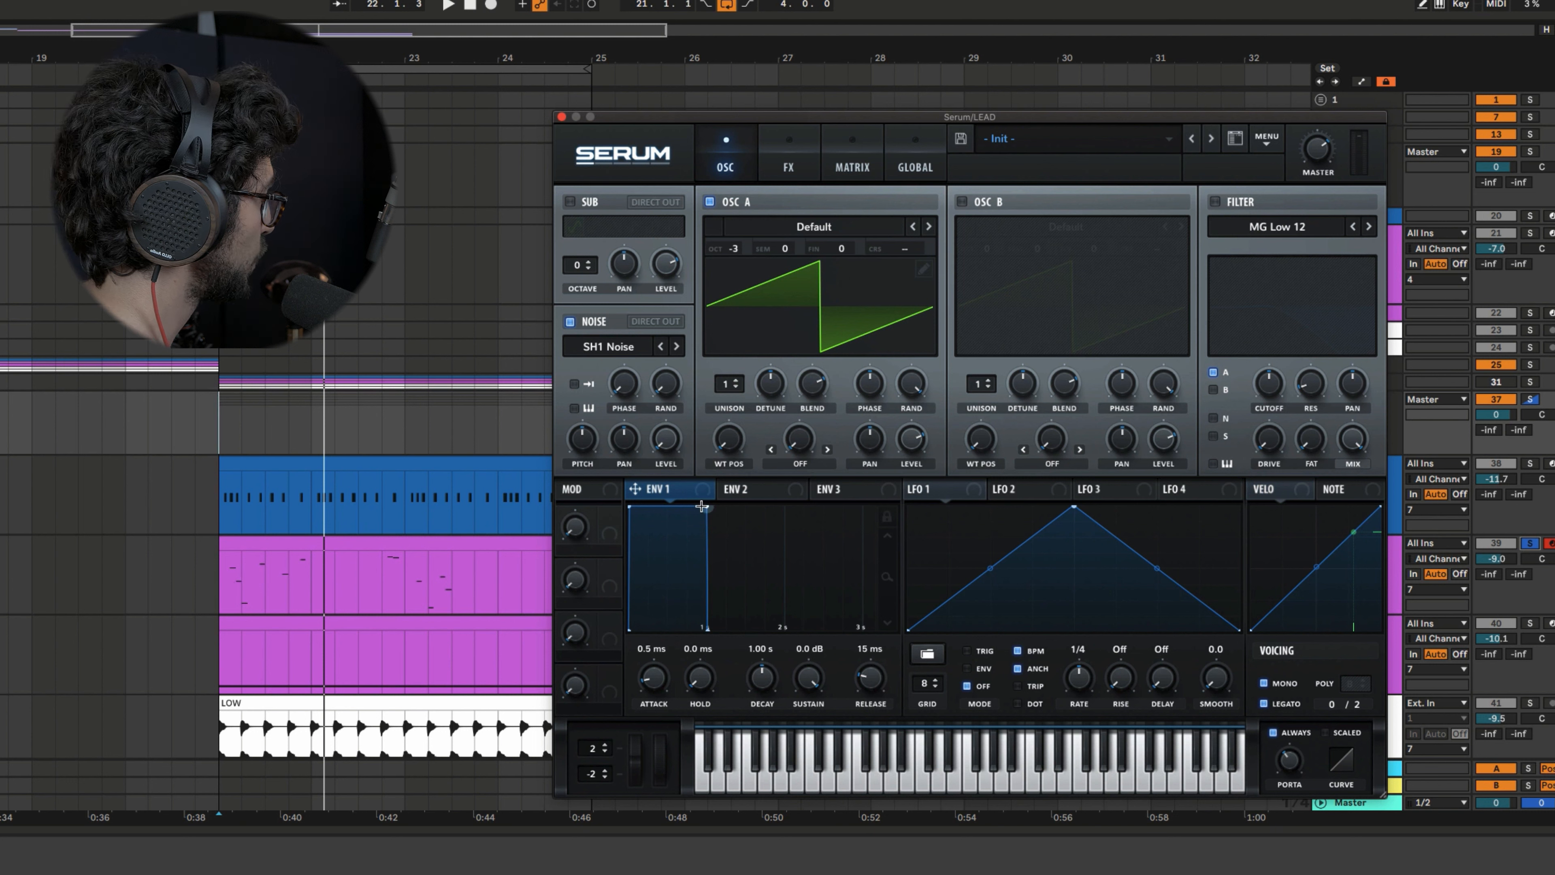
Shape Env 1 into a falling curve with 613 ms decay, -8.8 dB sustain and 474 ms release
left_click_drag(702, 506, 743, 627)
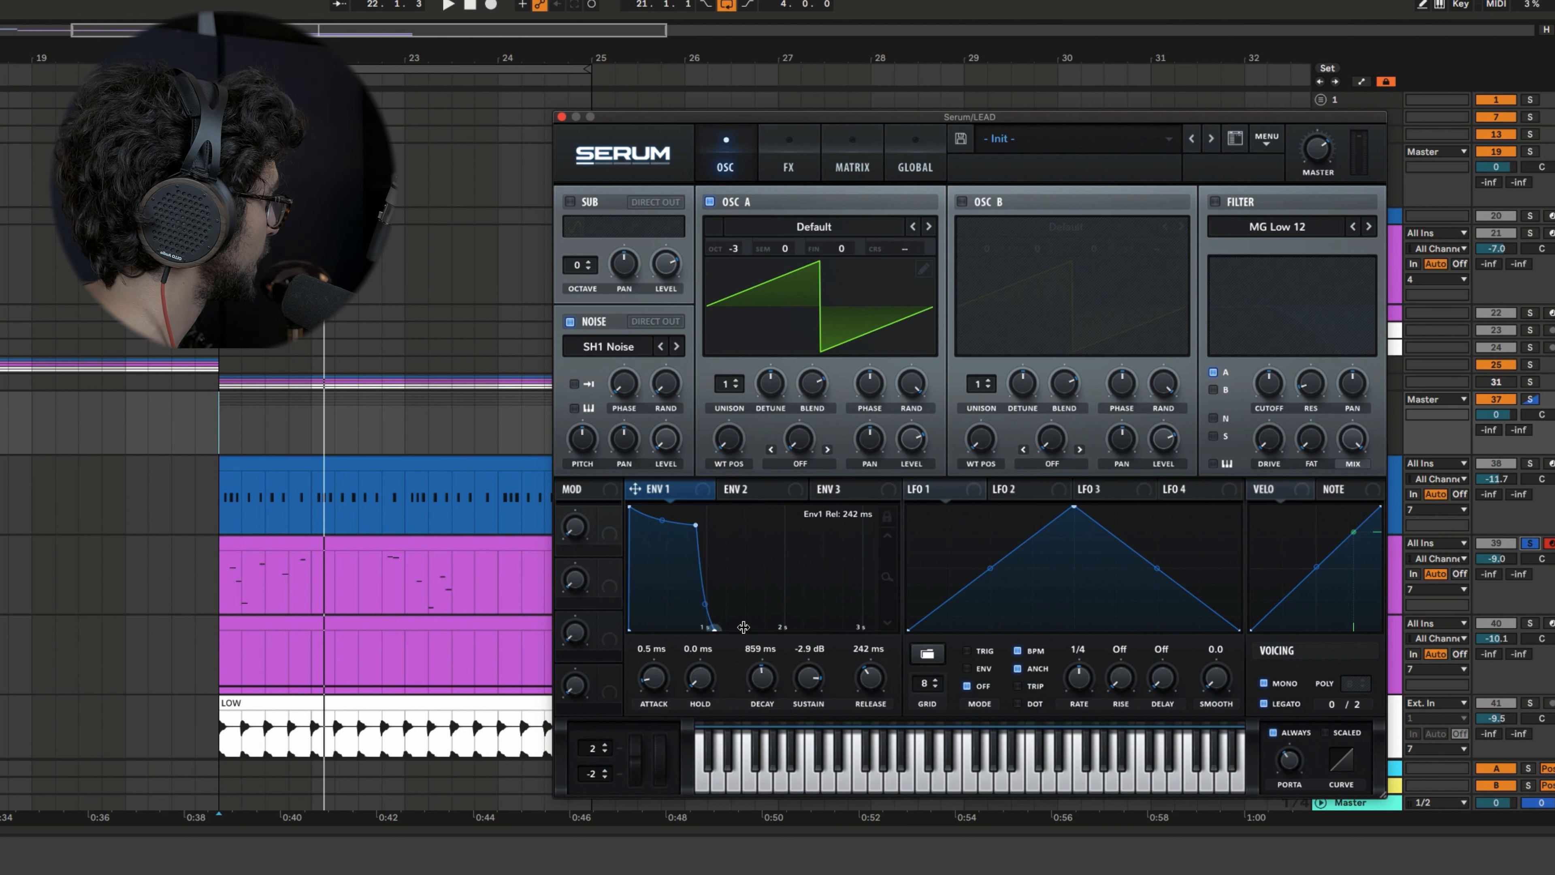
key("space")
left_click_drag(696, 525, 677, 555)
left_click_drag(707, 635, 721, 630)
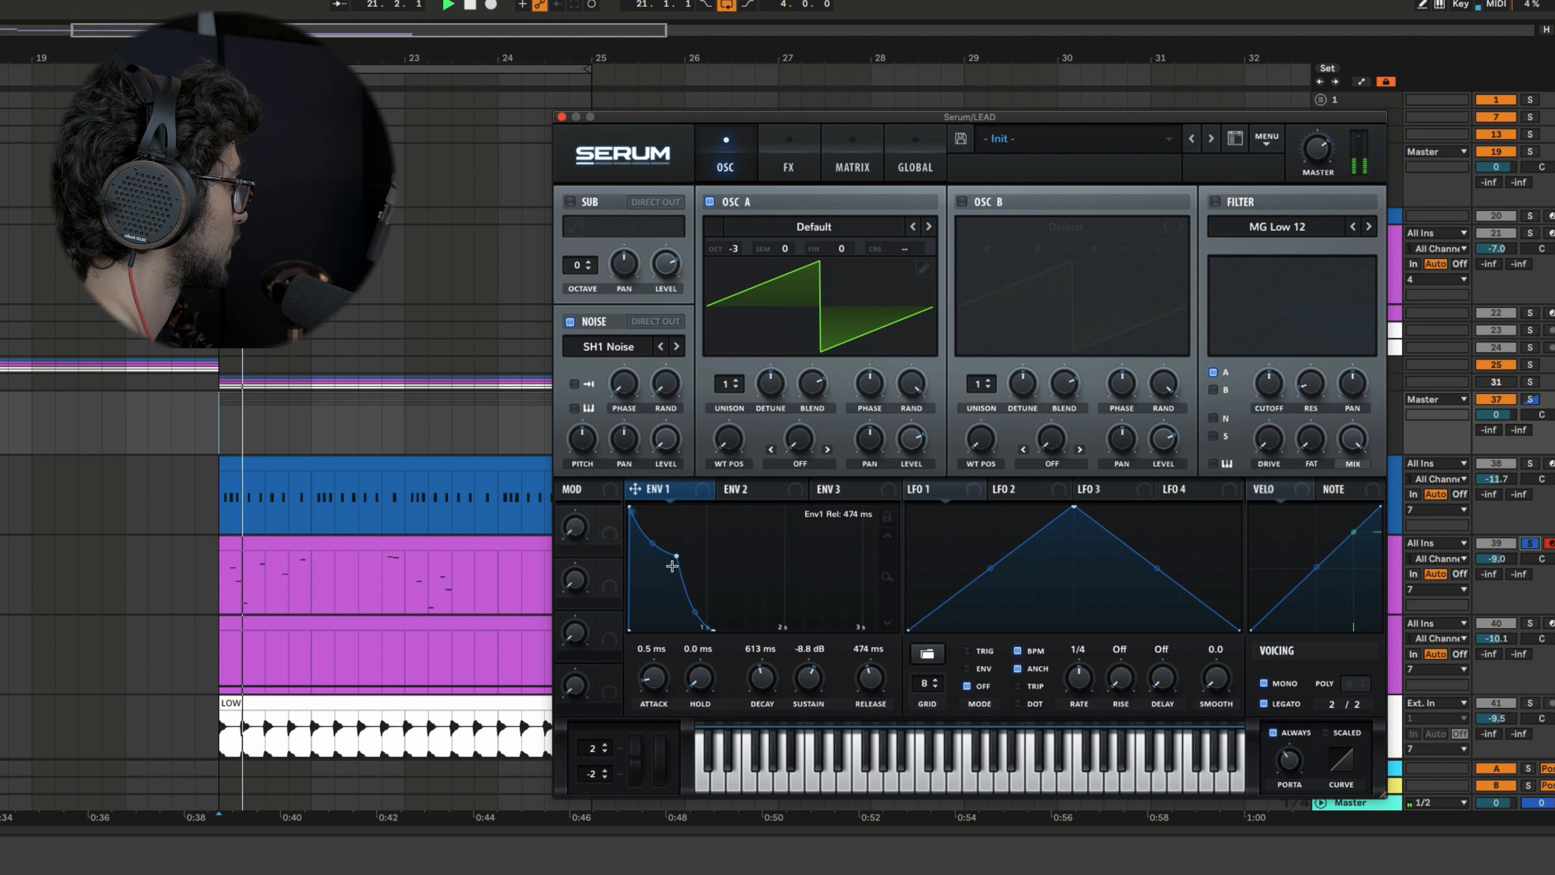
Lower Env 1's sustain to -21.3 dB and its attack to 0.0 ms while auditioning the lead
left_click_drag(676, 555, 680, 595)
key("space")
key("space")
key("space")
key("space")
key("space")
mouse_move(660, 685)
left_mouse_down()
mouse_move(667, 650)
mouse_move(662, 689)
left_mouse_up()
key("space")
key("space")
key("space")
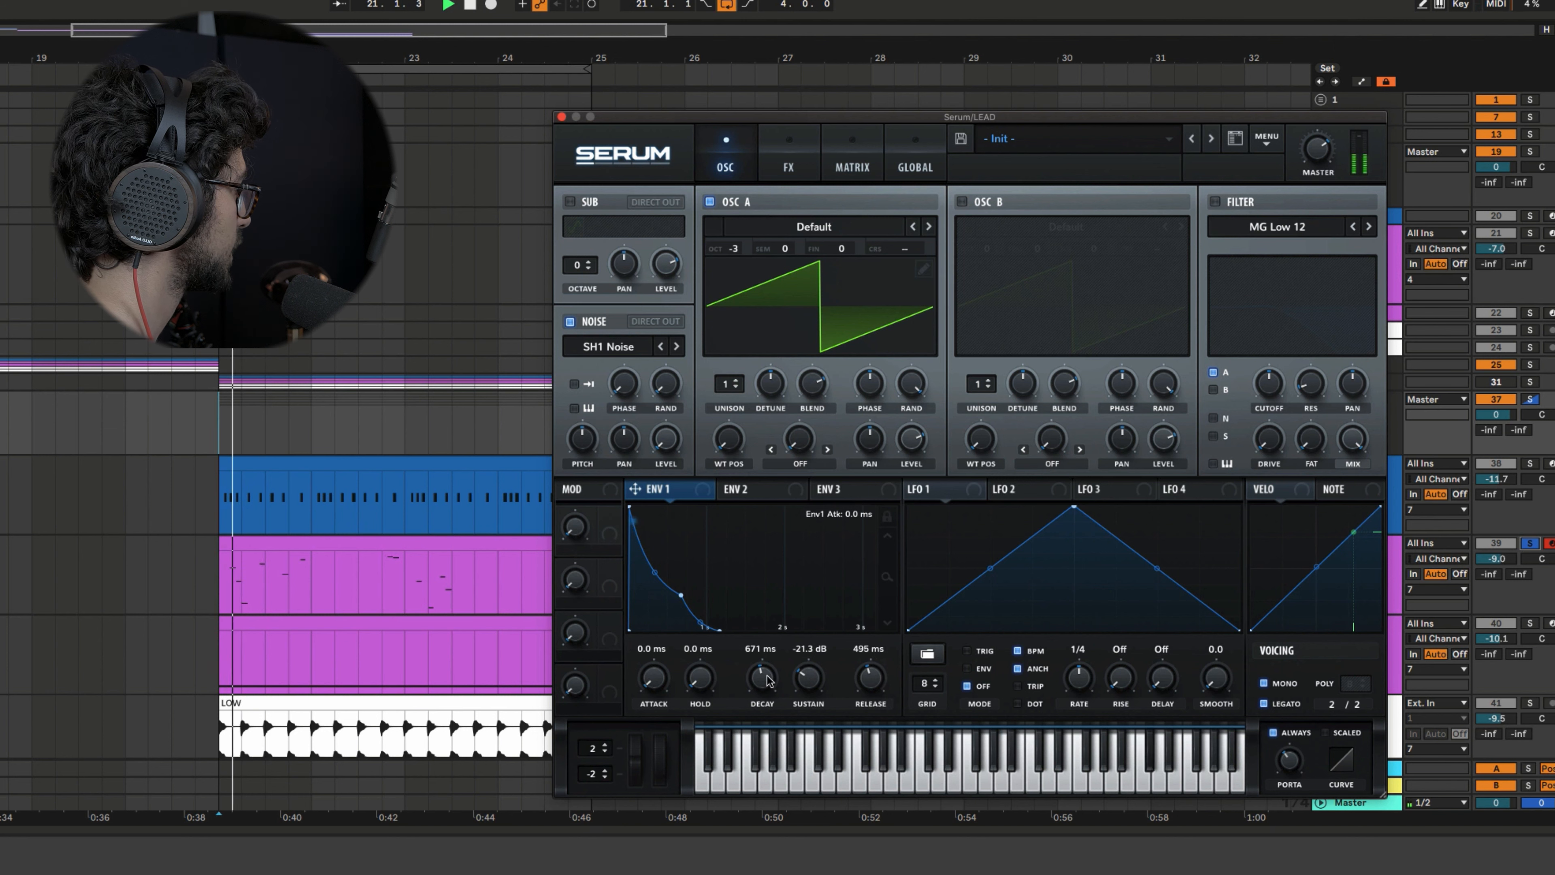
Fine-tune Env 1 to 587 ms decay, -20.4 dB sustain and 515 ms release, checking it in playback
left_click_drag(762, 677, 760, 682)
key("space")
key("space")
left_click_drag(702, 630, 705, 629)
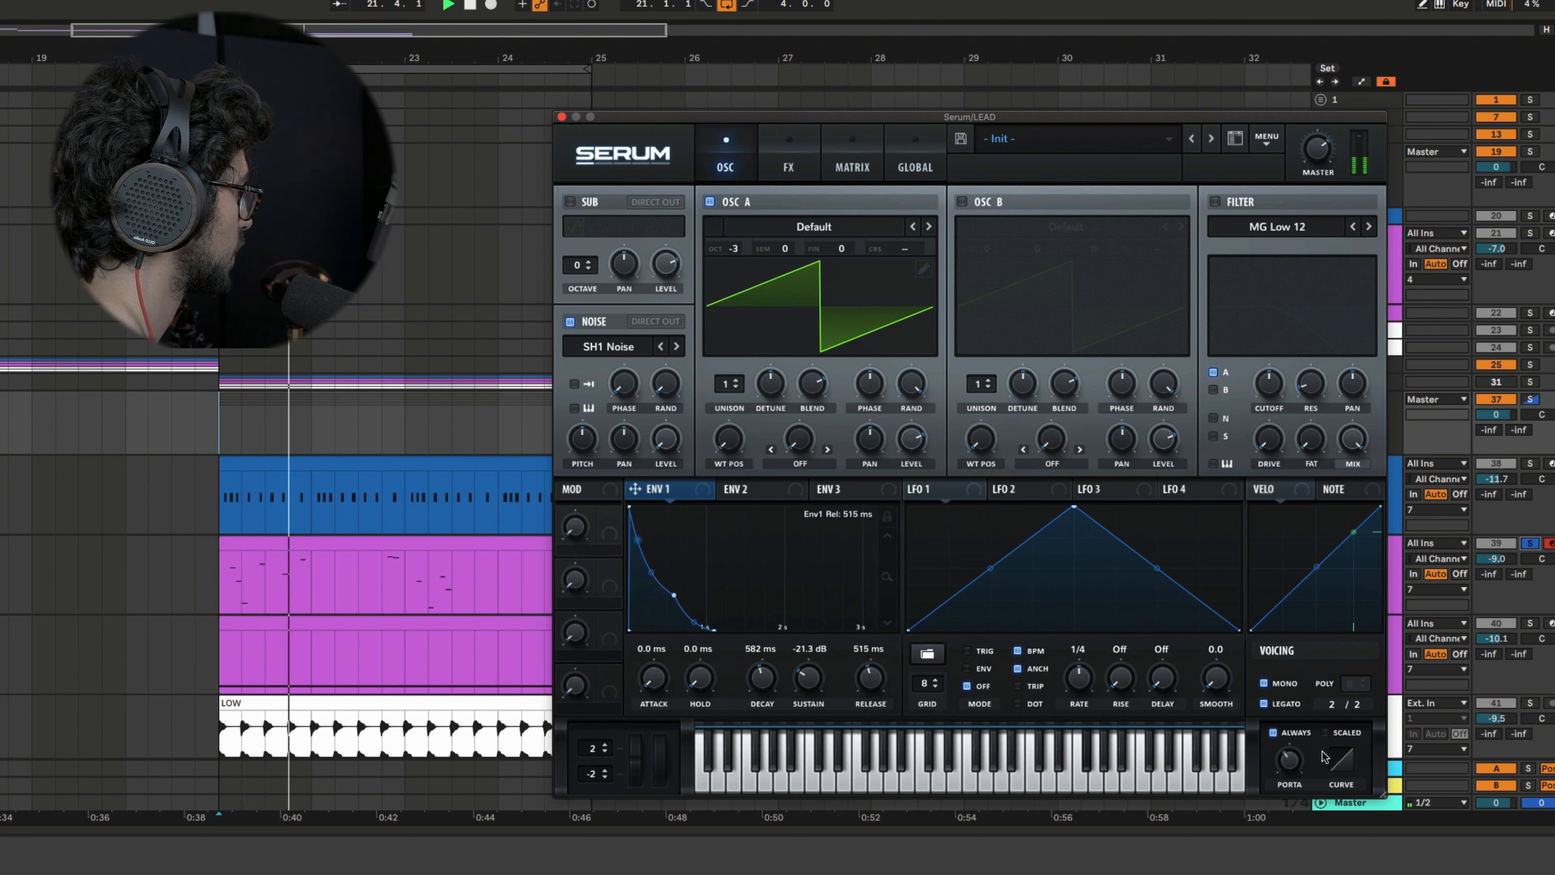
mouse_move(1285, 783)
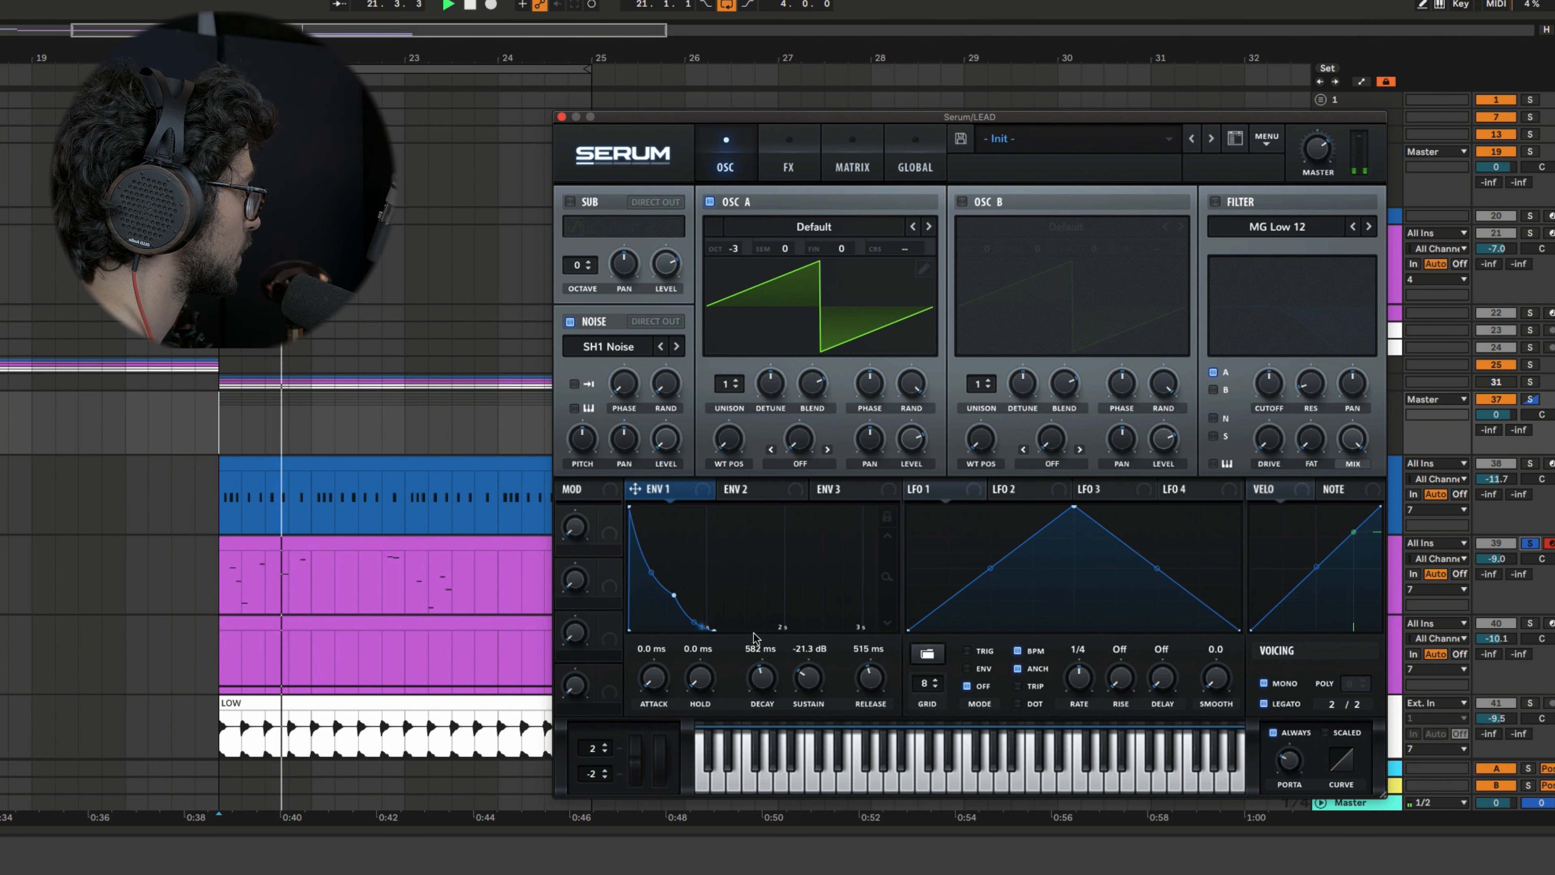
left_click_drag(674, 595, 676, 592)
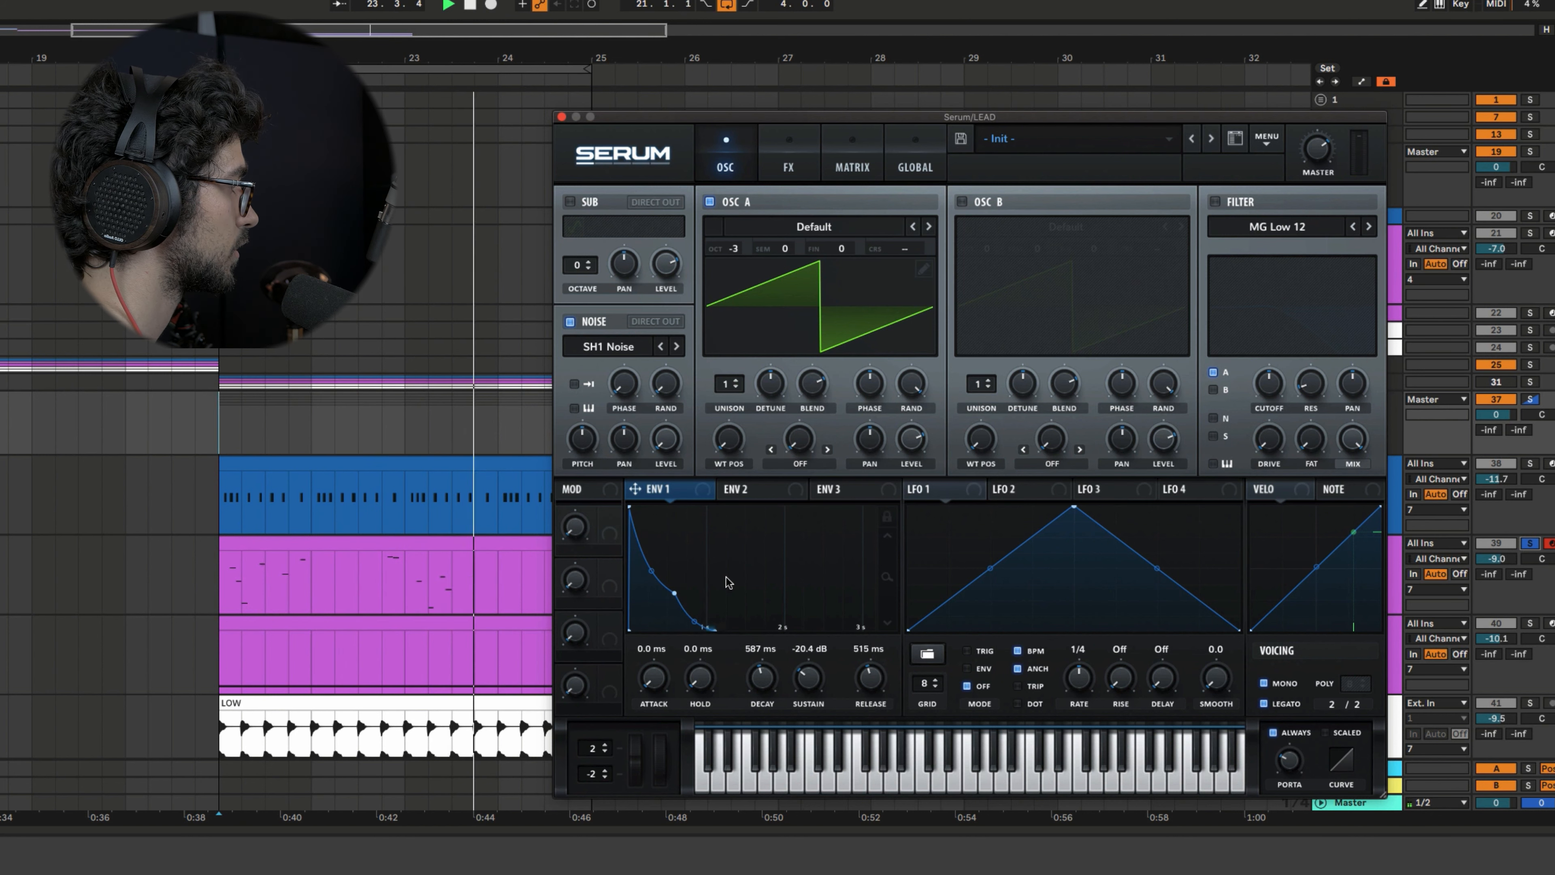
key("space")
key("space")
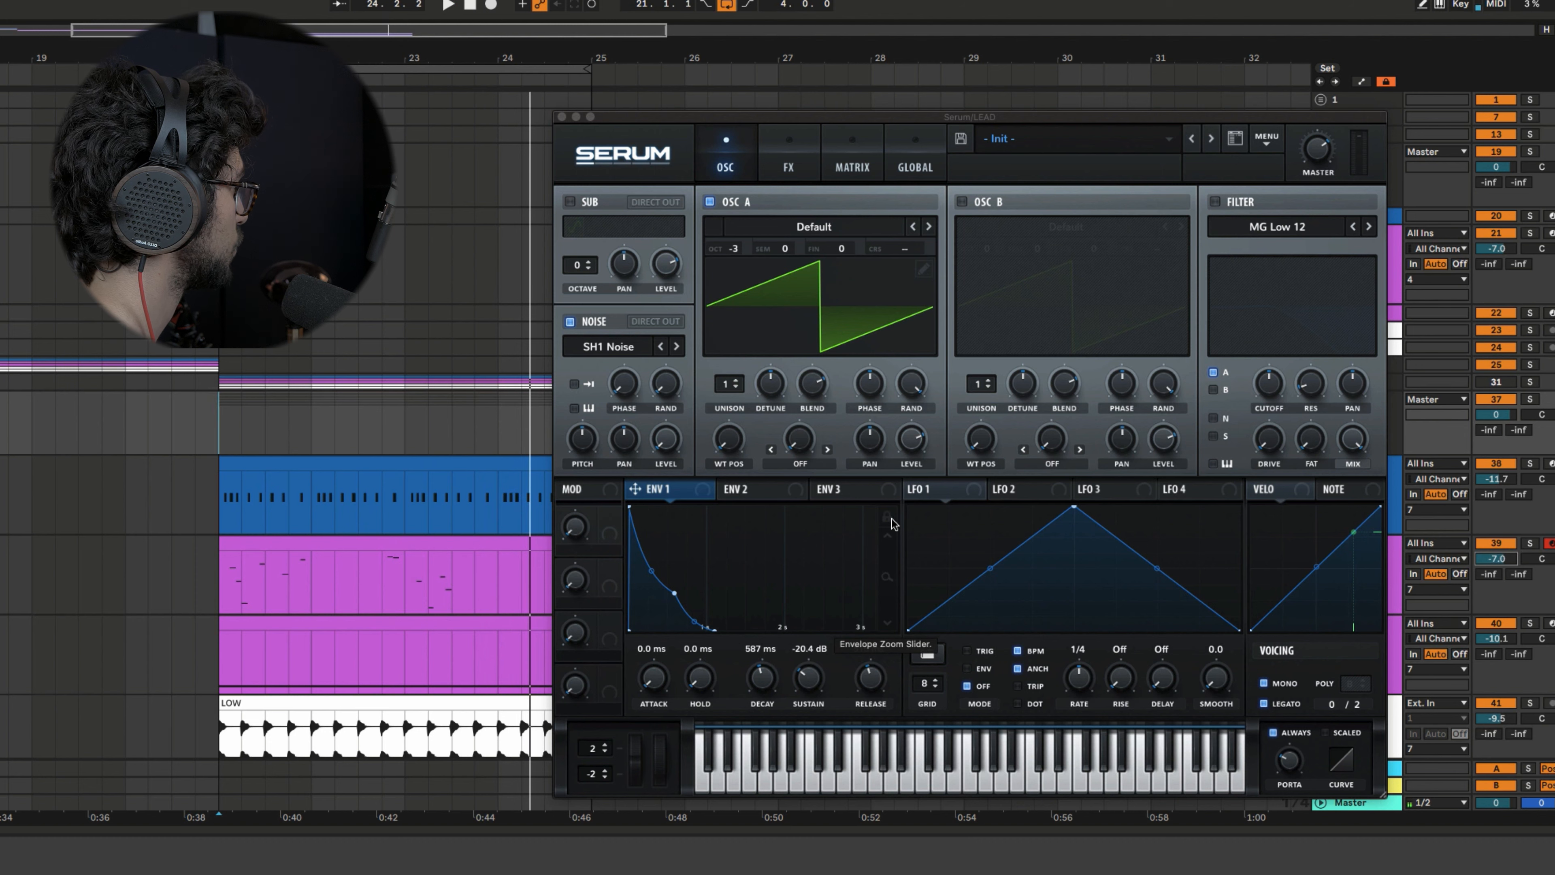
Enable the MG Low 12 filter on oscillator A and raise its cutoff while auditioning the loop
key("space")
left_click(1271, 395)
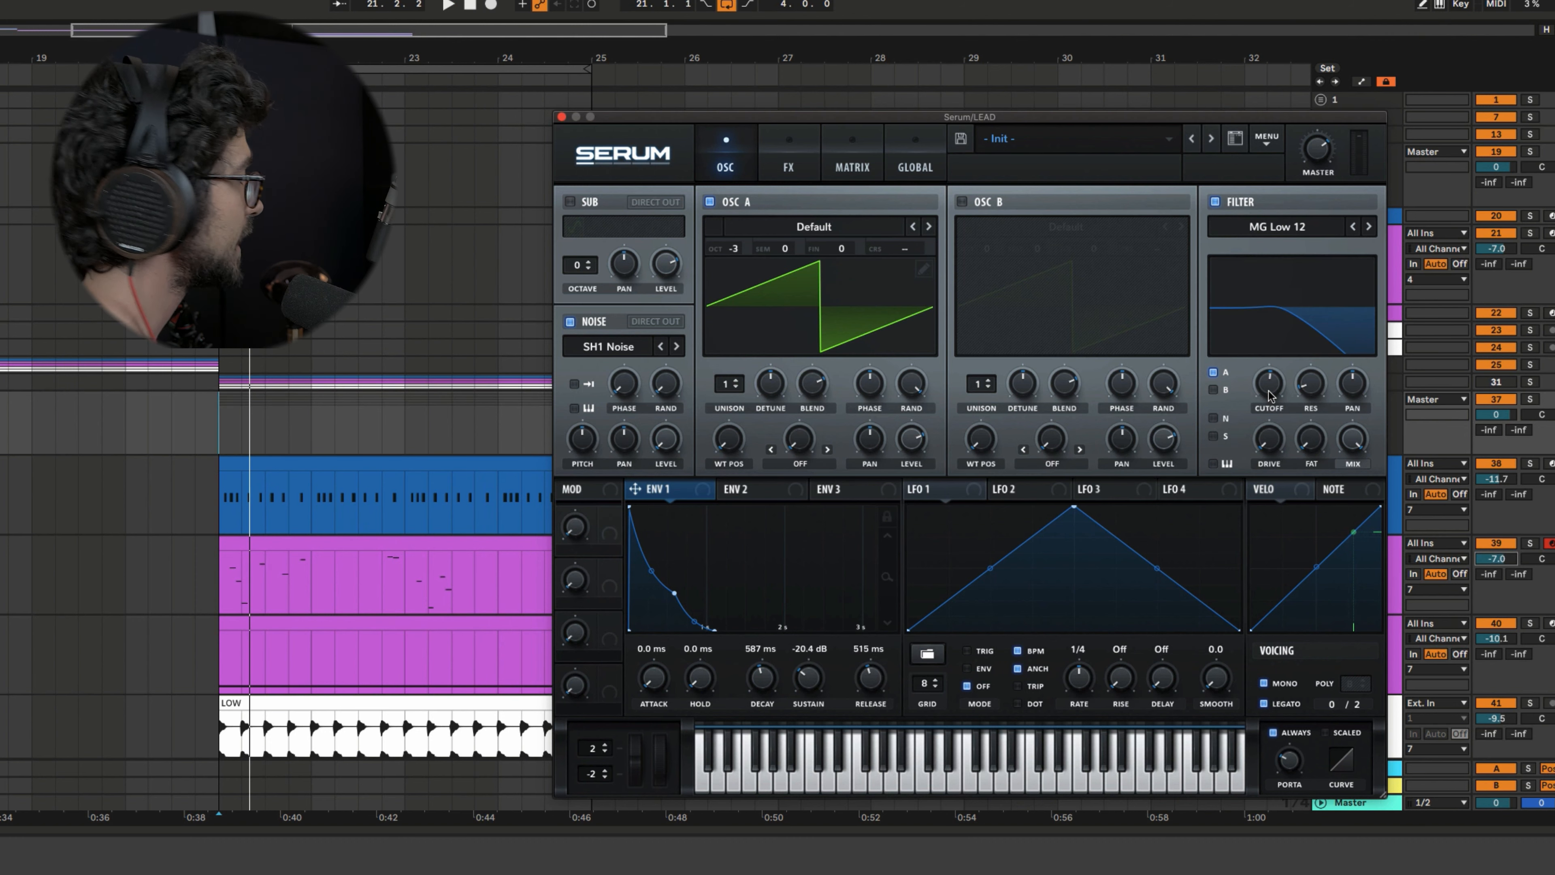
left_click_drag(819, 115, 799, 116)
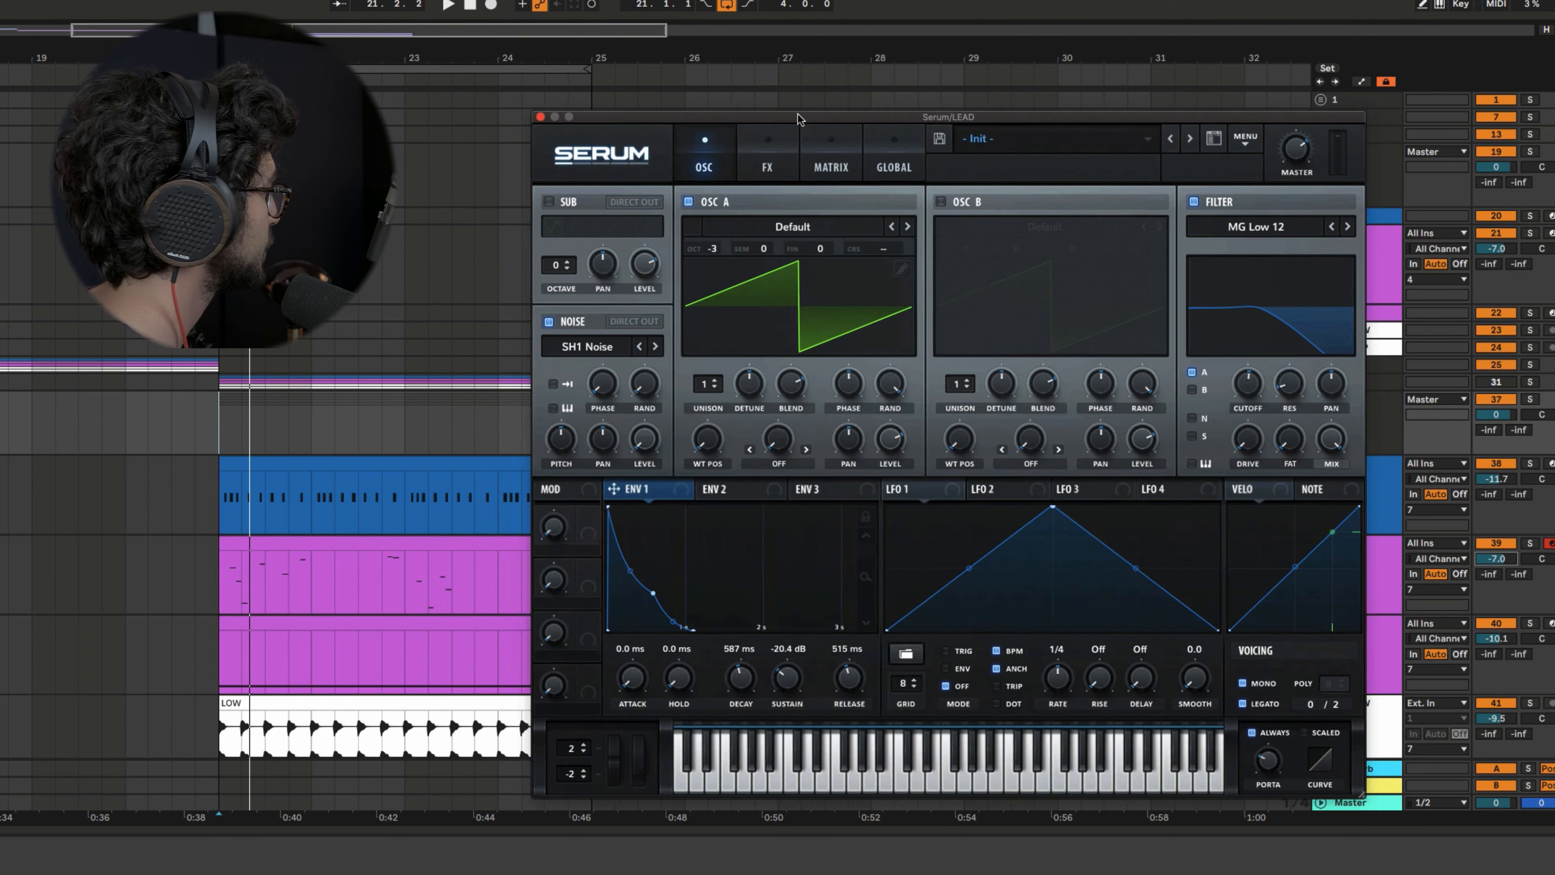
key("space")
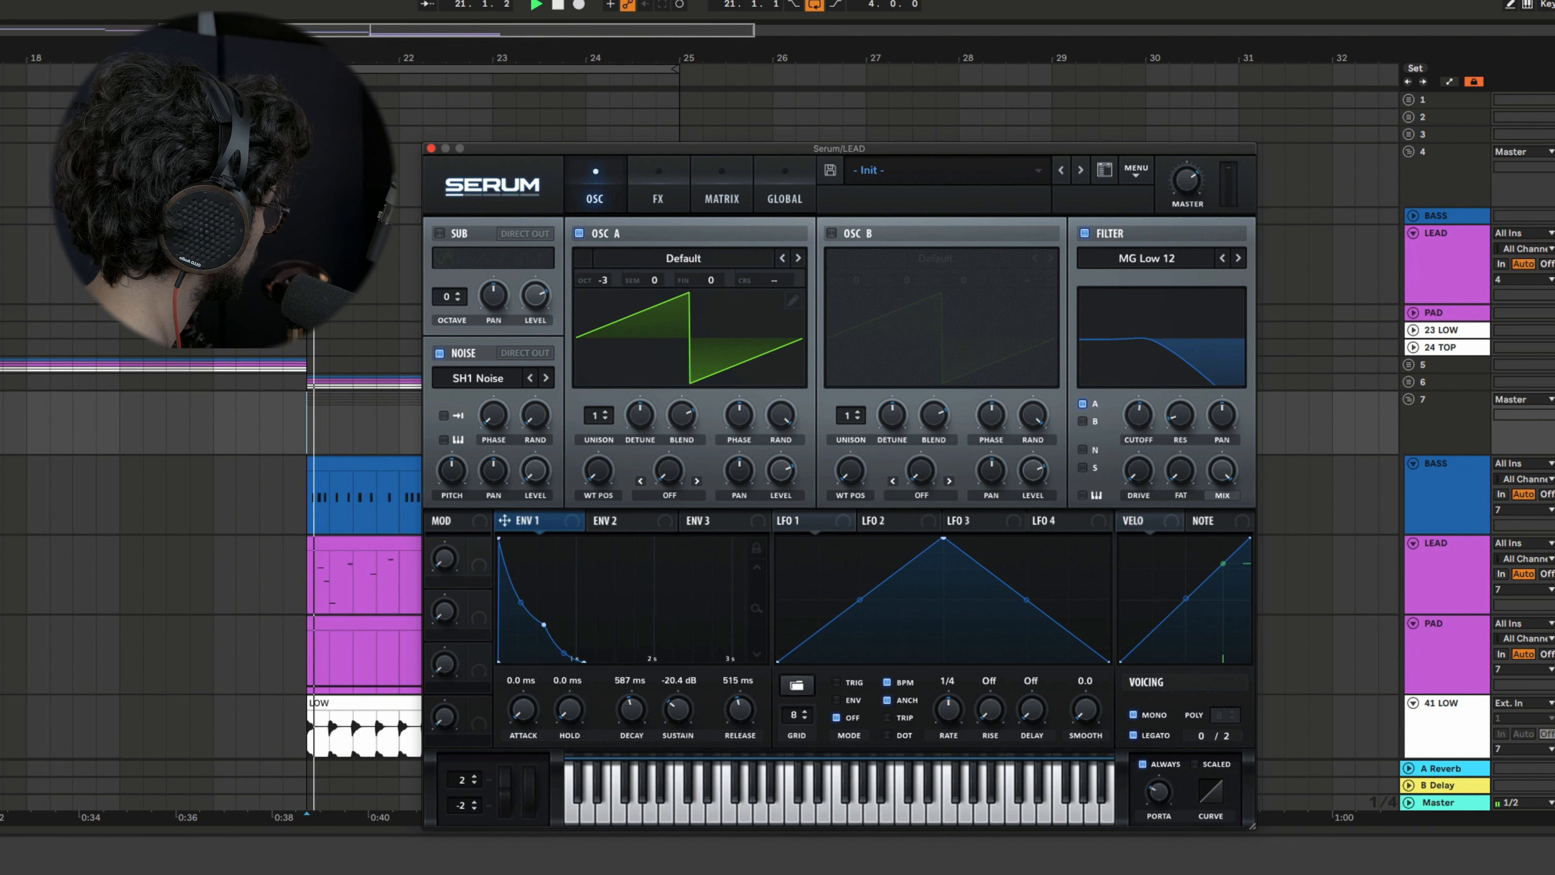
key("space")
left_click_drag(1137, 419, 1142, 401)
key("space")
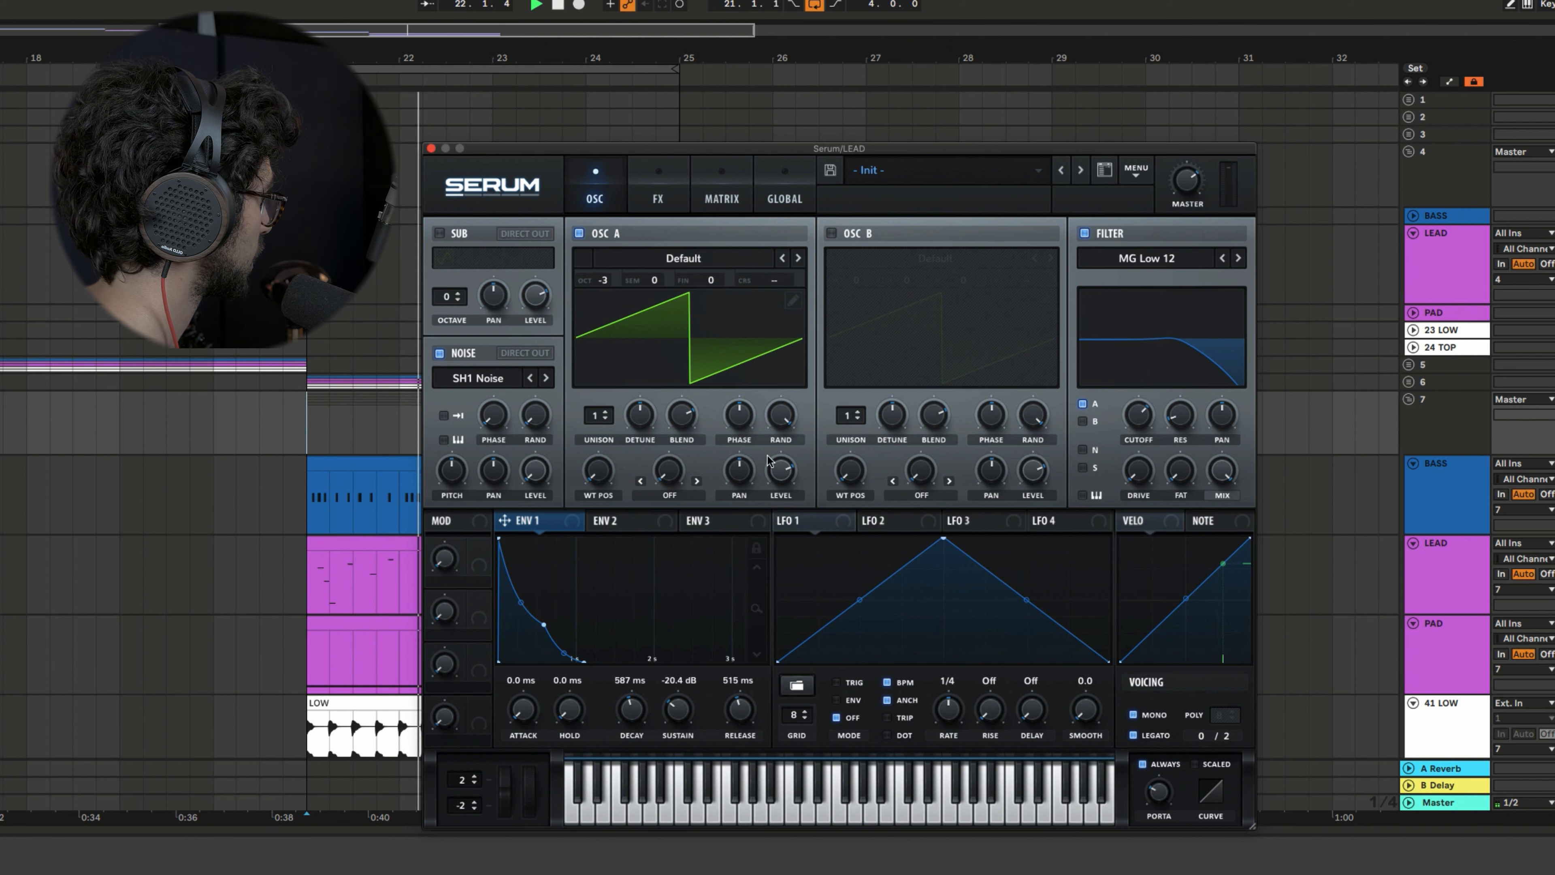
Set Env 2's sustain to 0% and assign Env 2 to modulate the noise oscillator's level
left_click(636, 526)
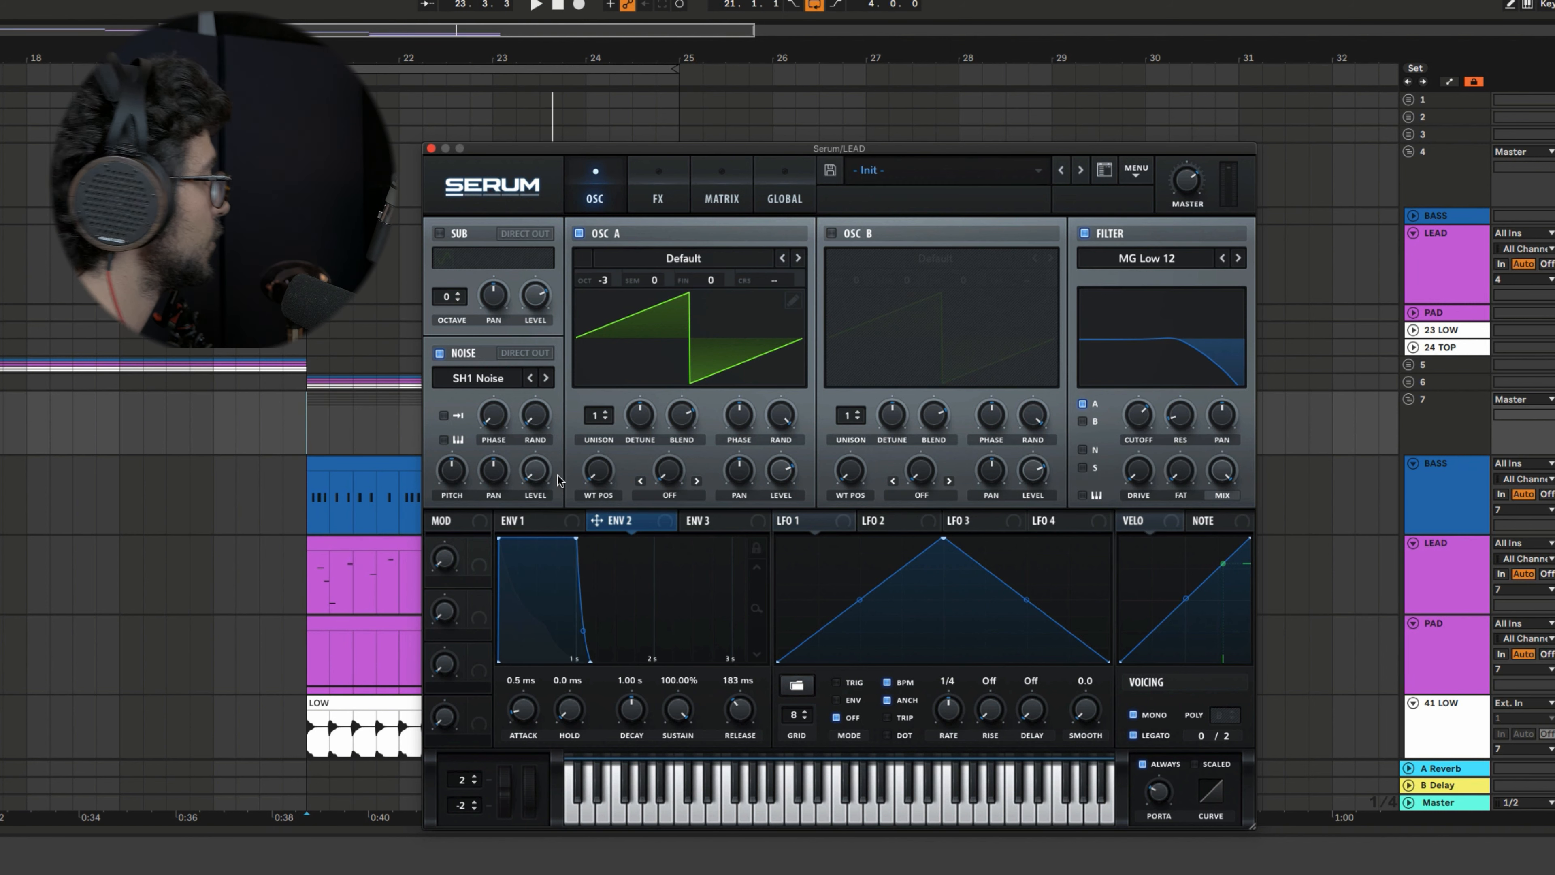
left_click(540, 521)
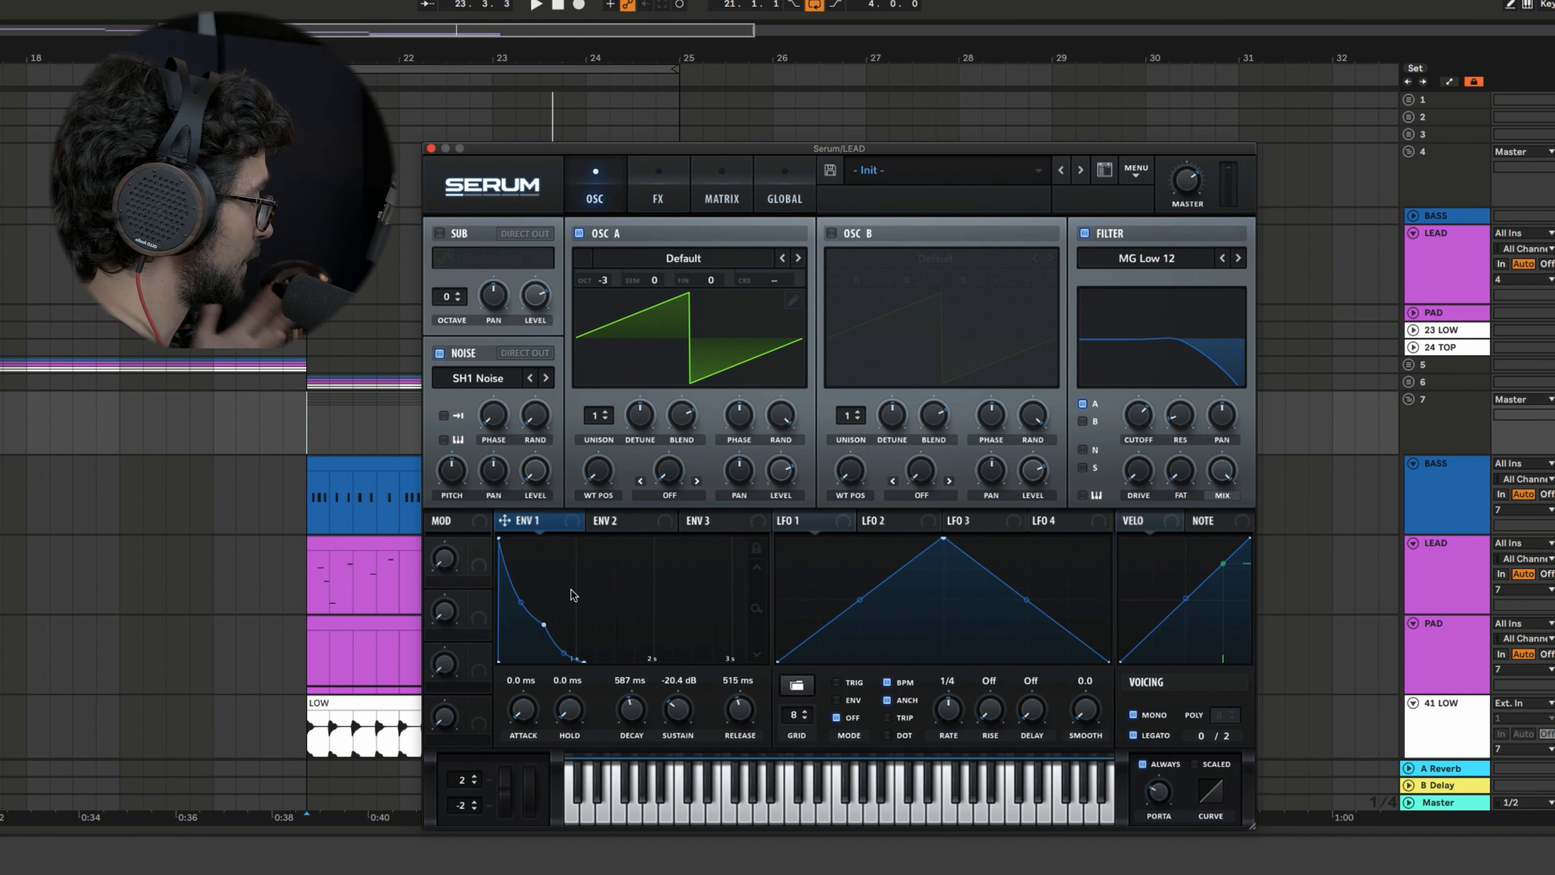
left_click(621, 521)
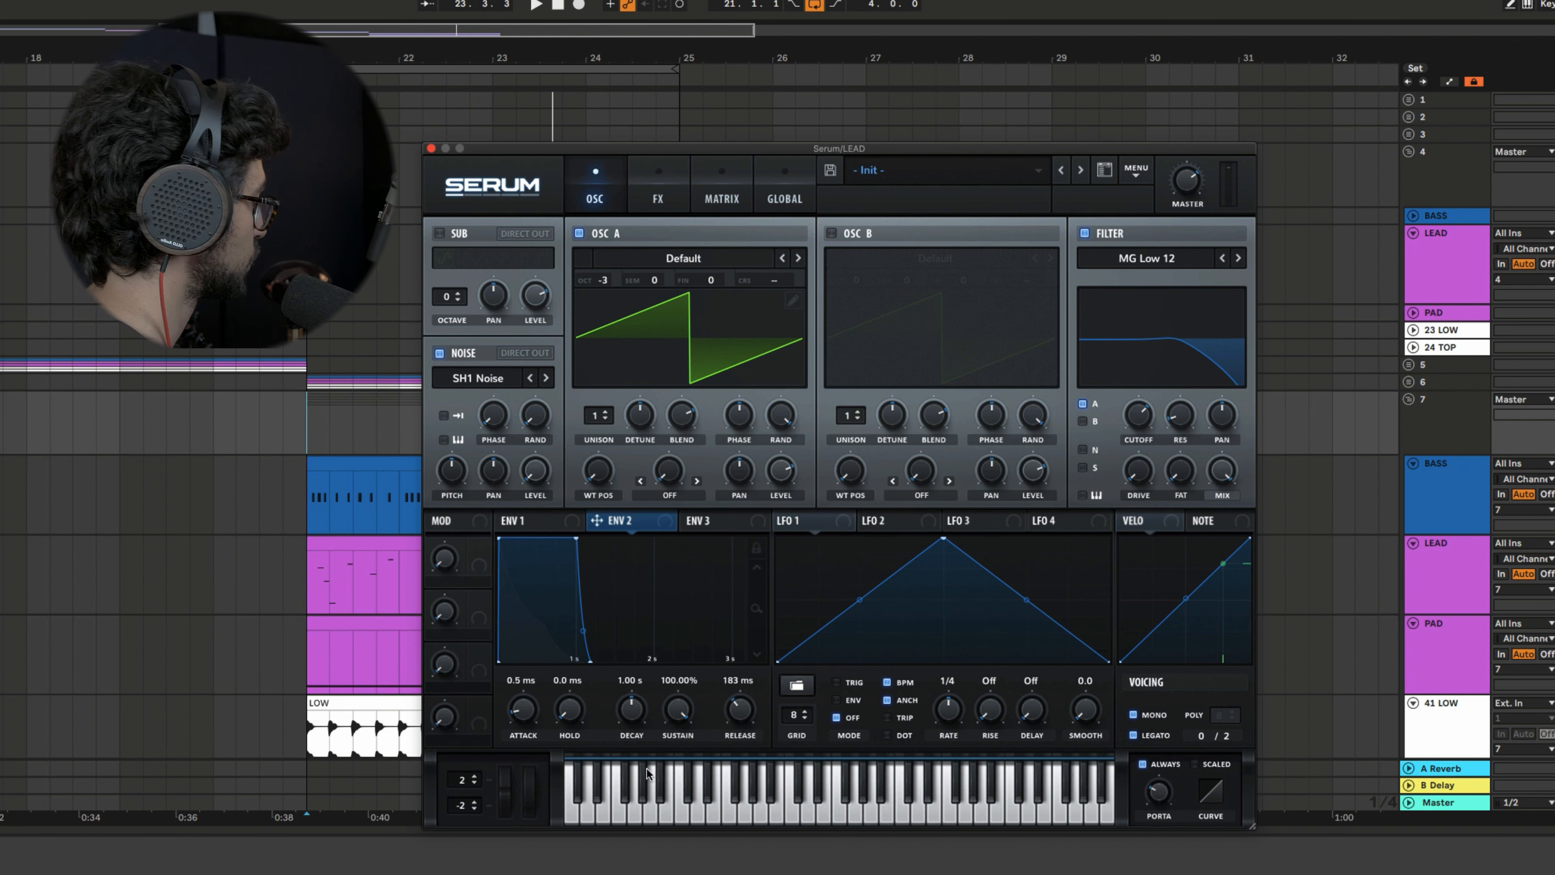
left_click_drag(685, 717, 685, 772)
key("space")
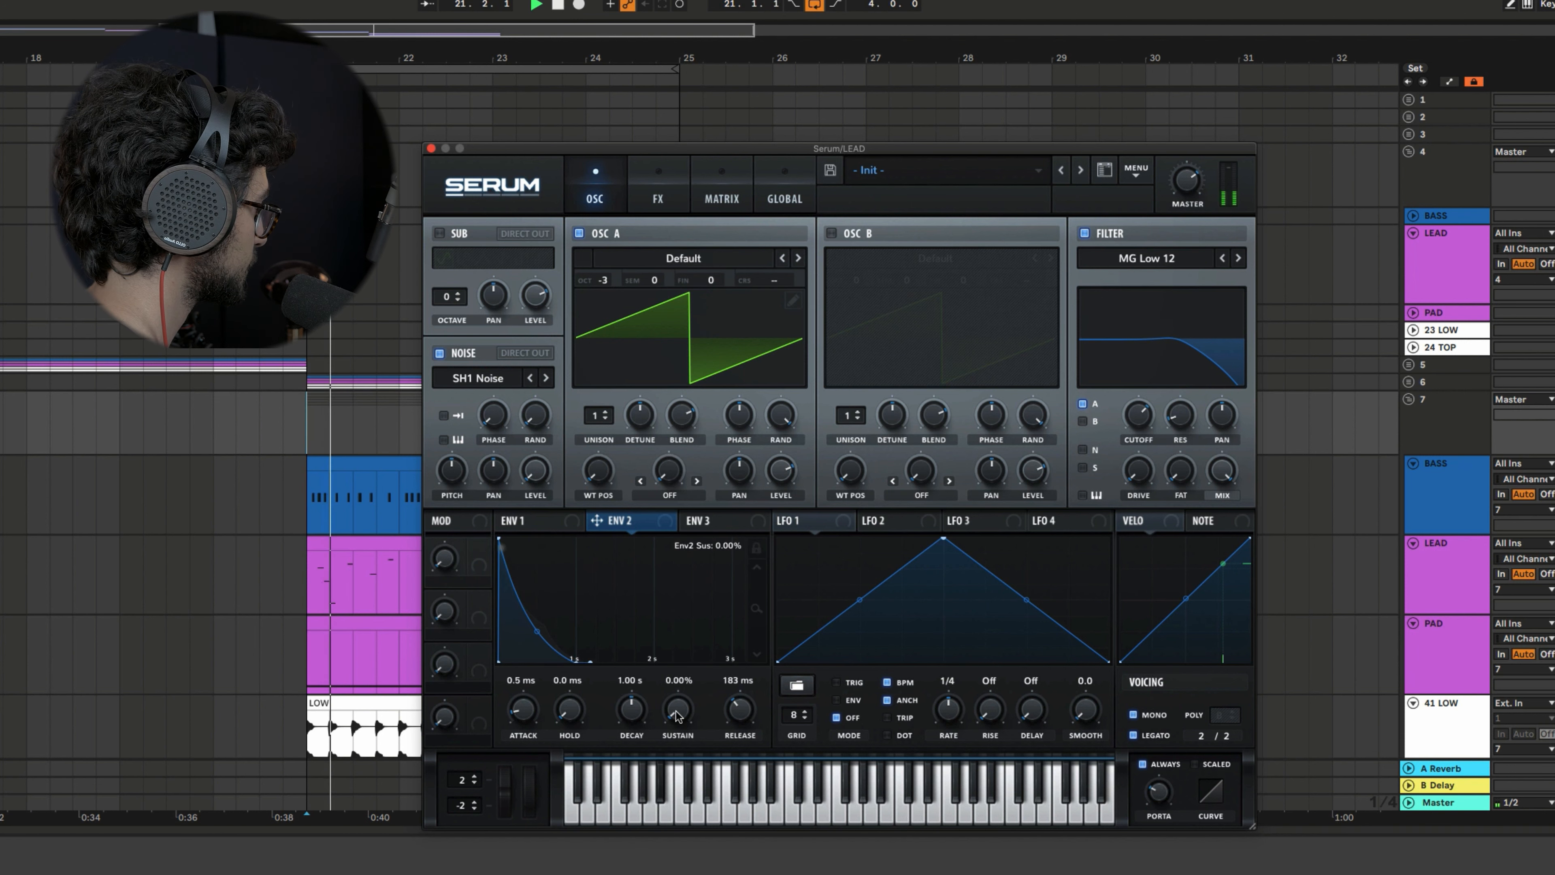
left_click_drag(633, 527, 530, 518)
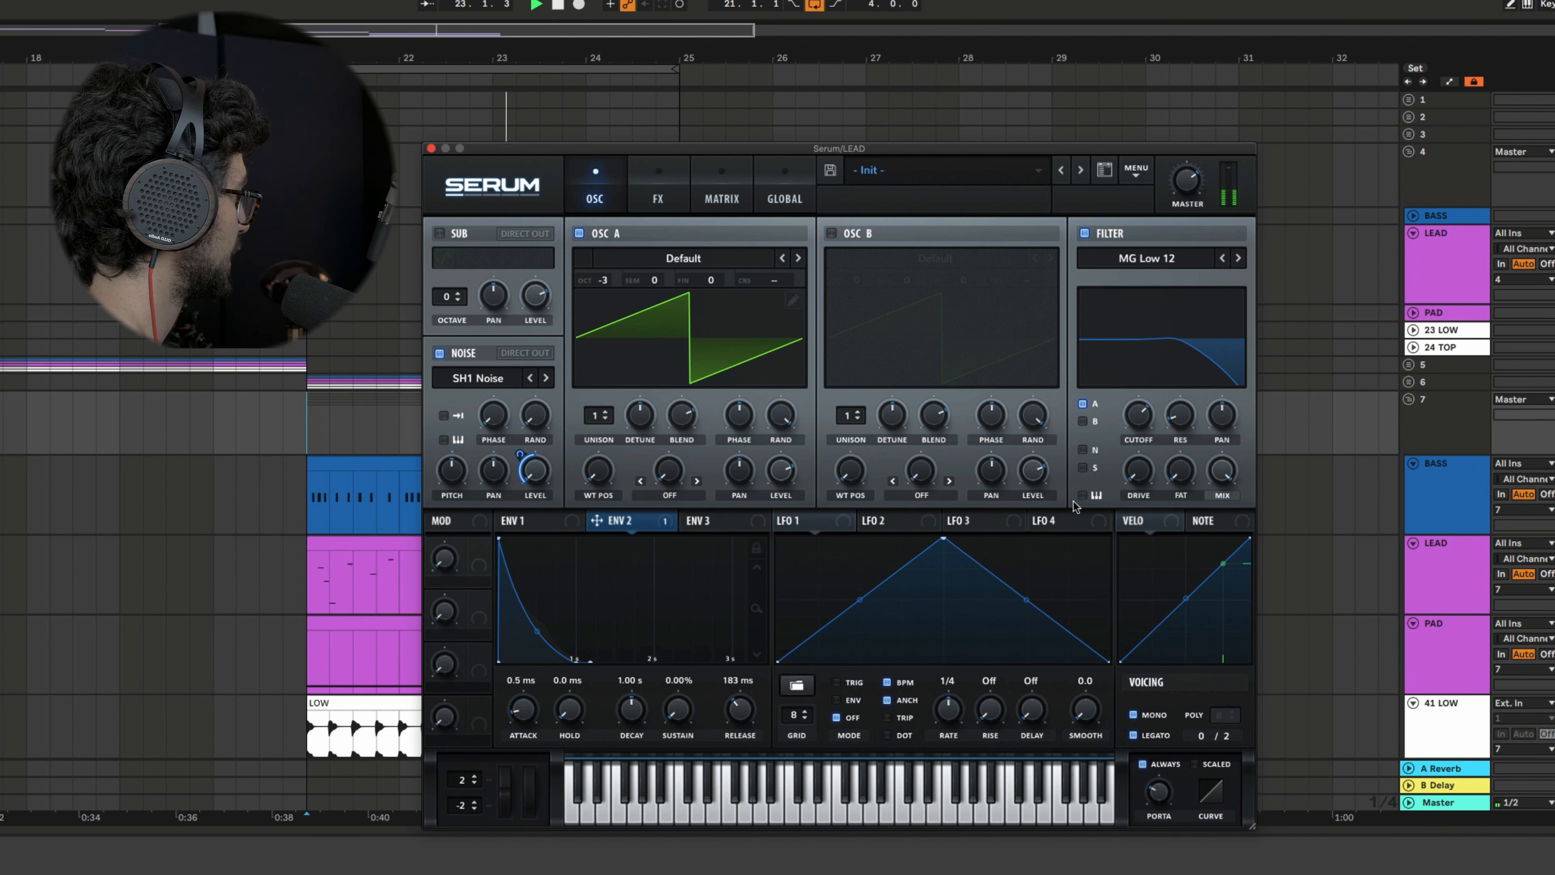
Route the noise oscillator through the filter and set Env 1's attack to 0.2 ms while auditioning
left_click(1084, 450)
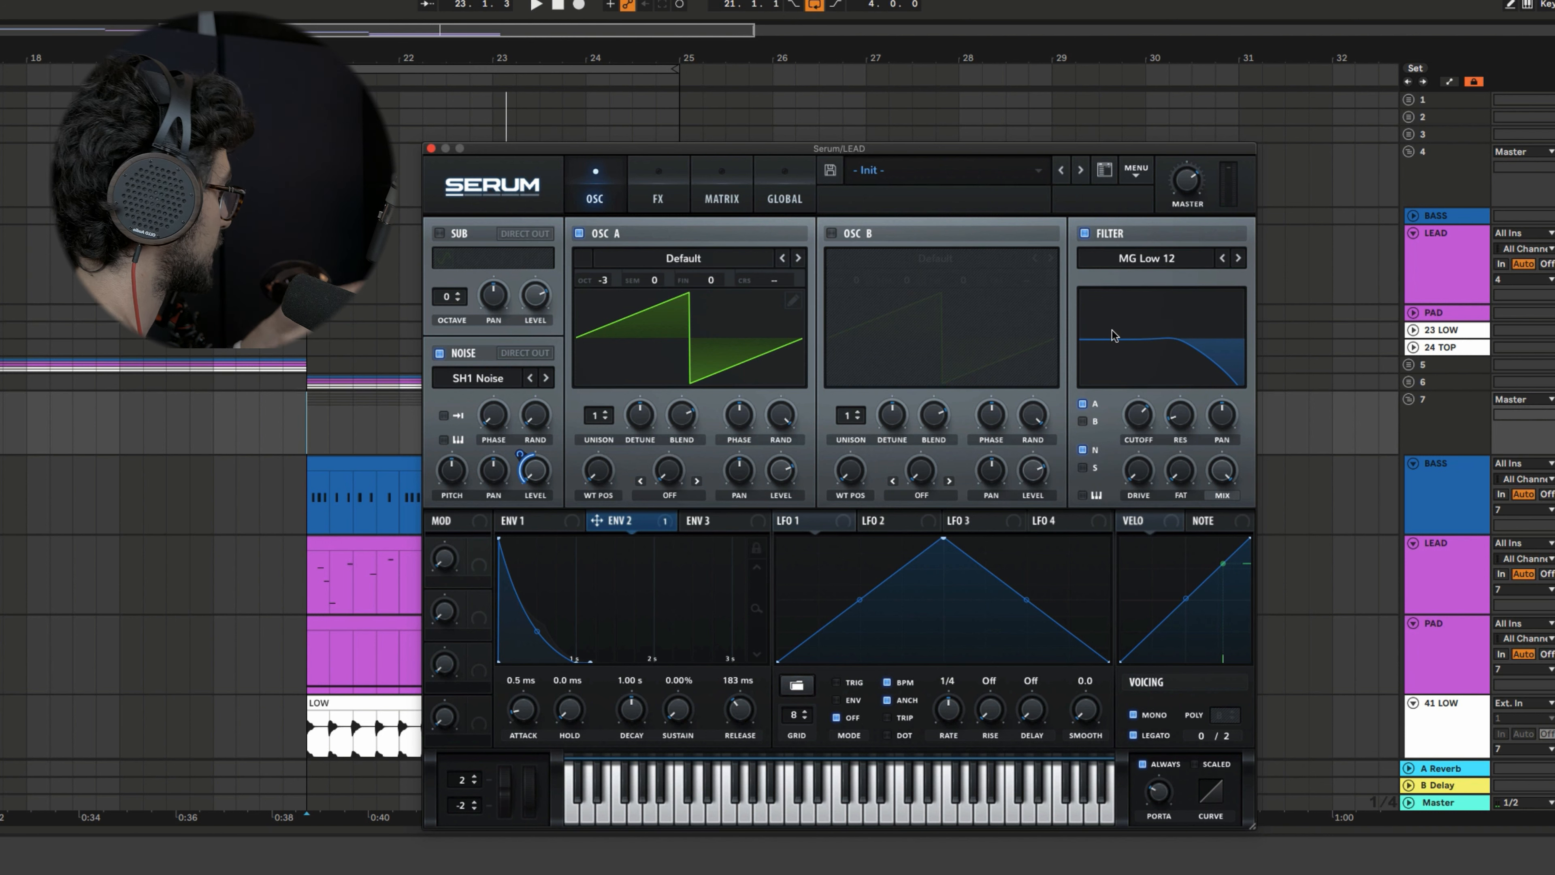
key("space")
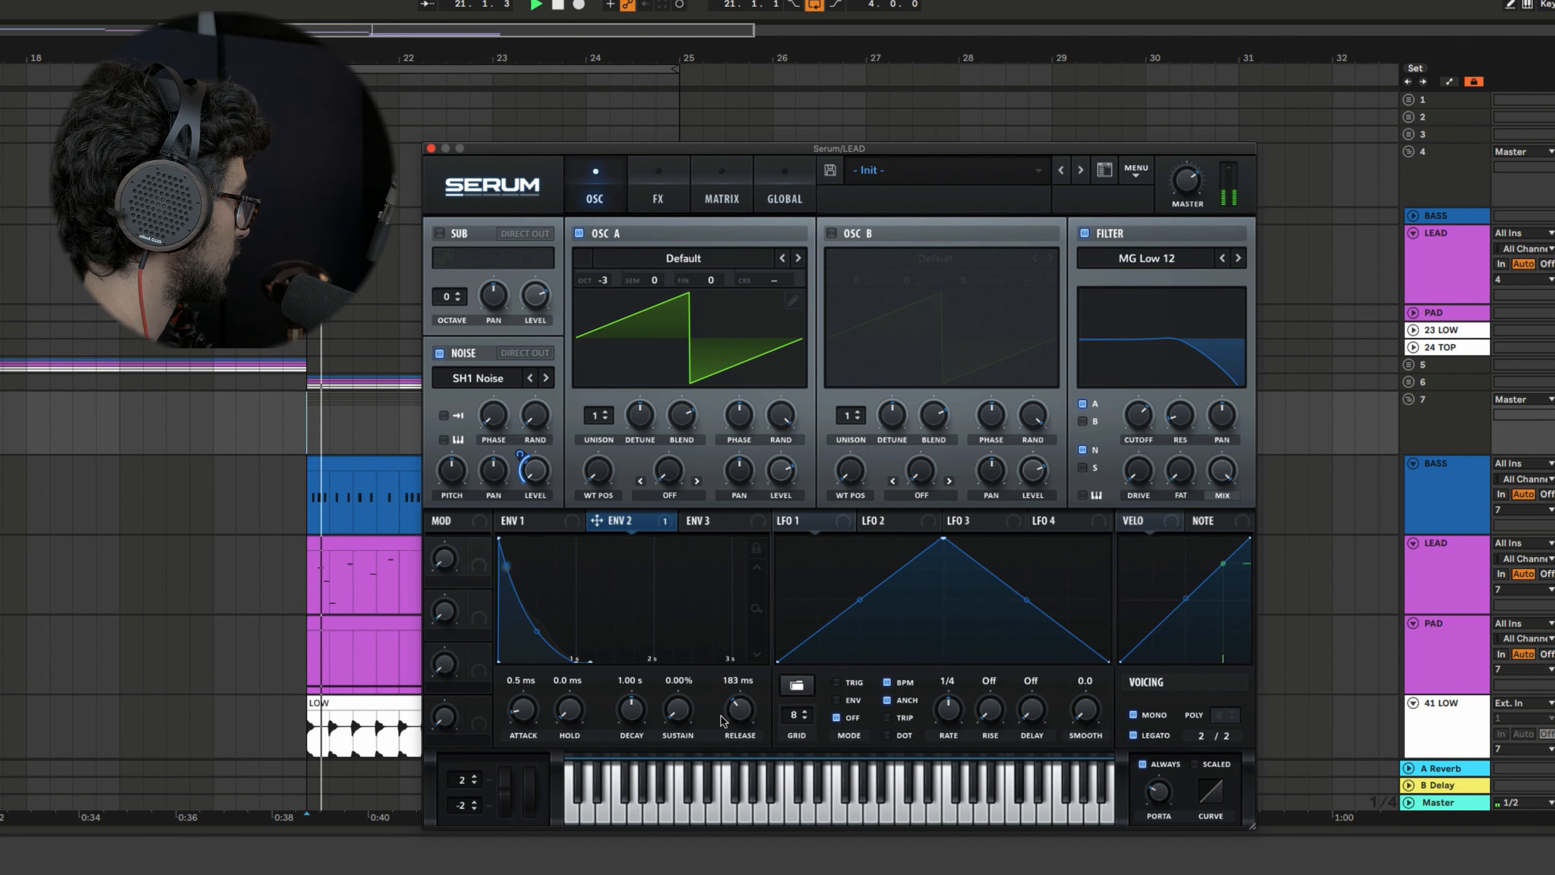
left_click_drag(590, 661, 637, 712)
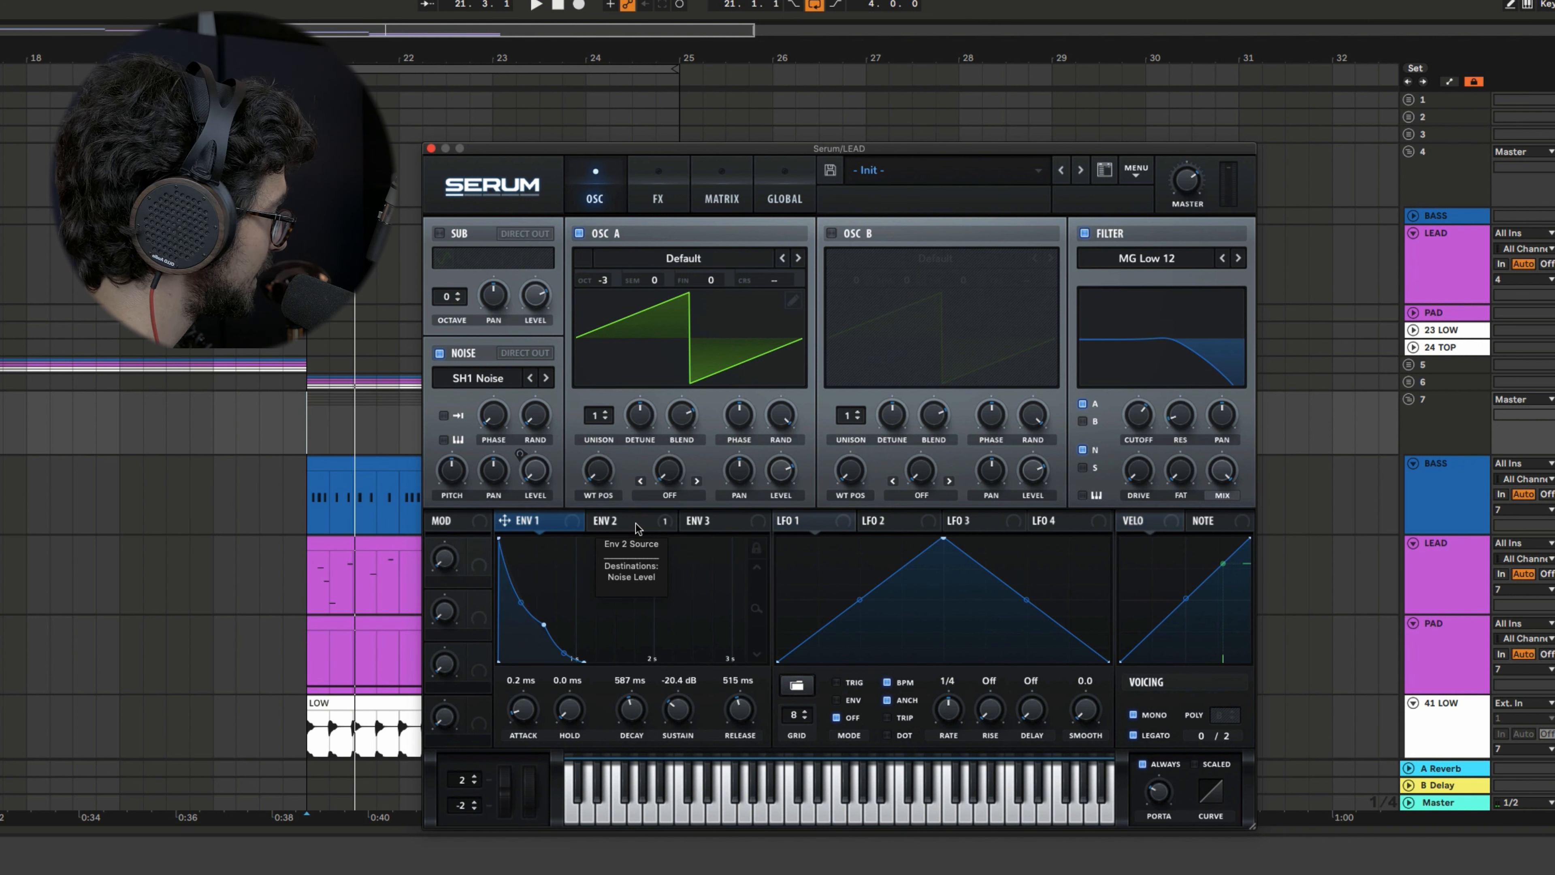
left_click(612, 521)
key("space")
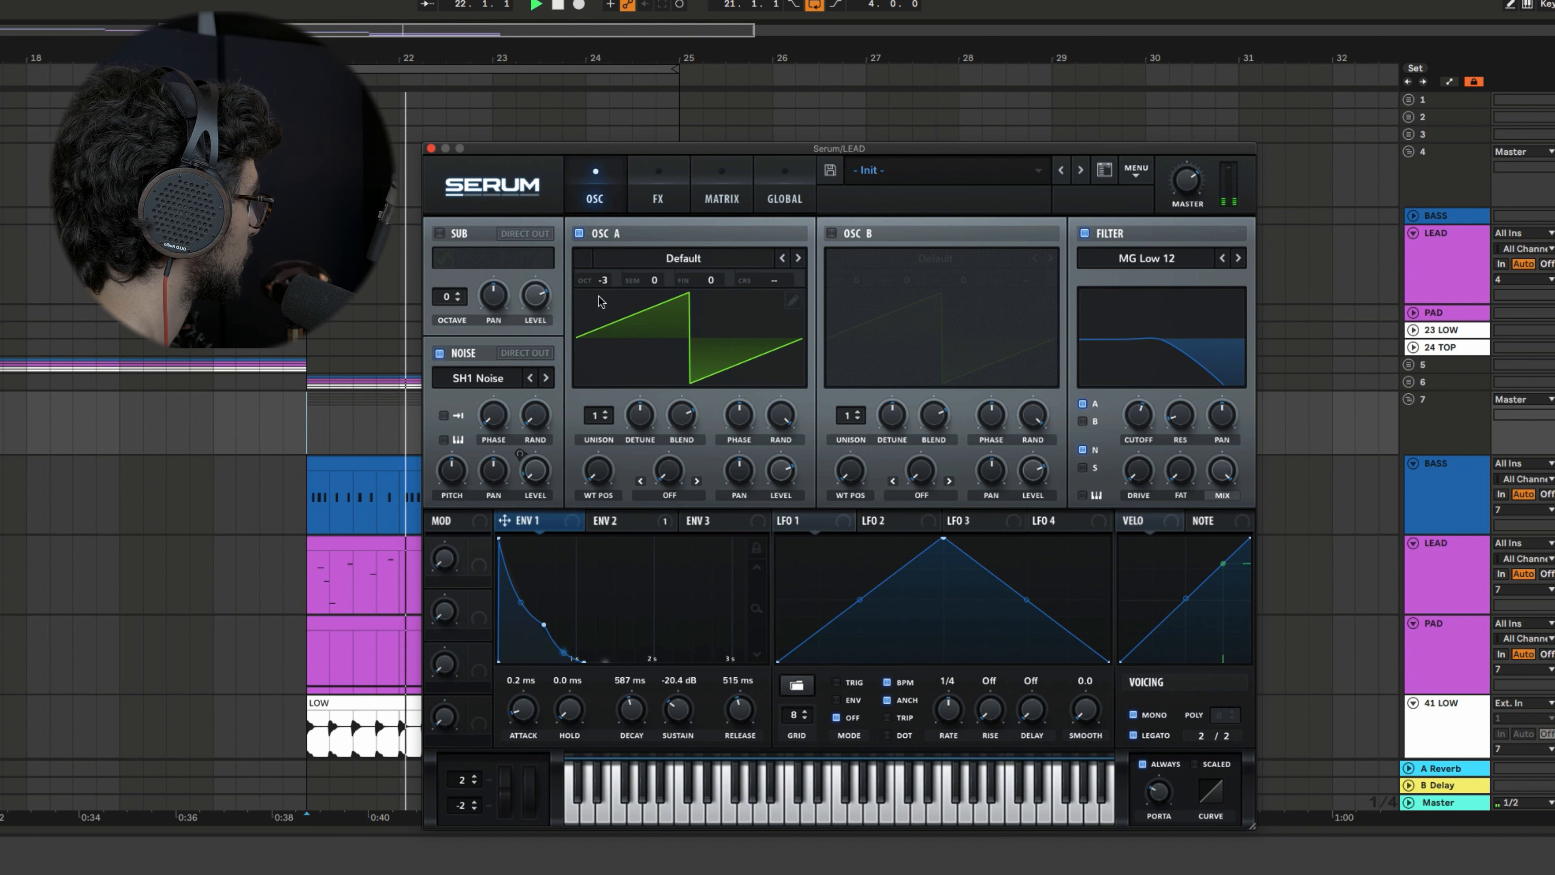
Set oscillator A's octave to -2 and play the loop to check the pitch
key("space")
left_click_drag(597, 285, 597, 279)
key("space")
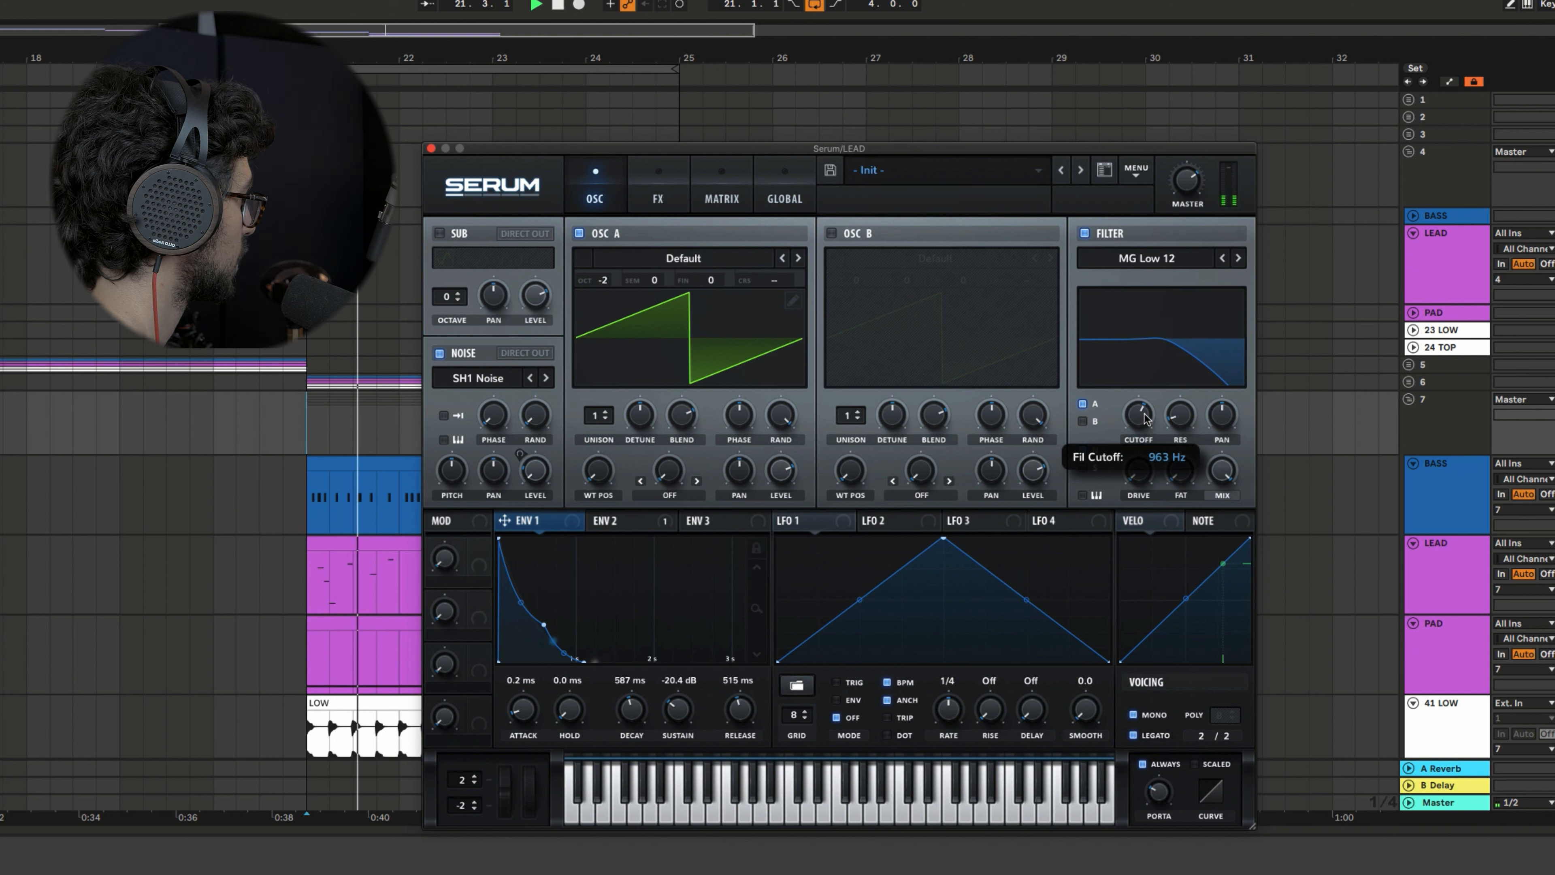
Play the loop to audition the lead patch against the track
key("space")
key("space")
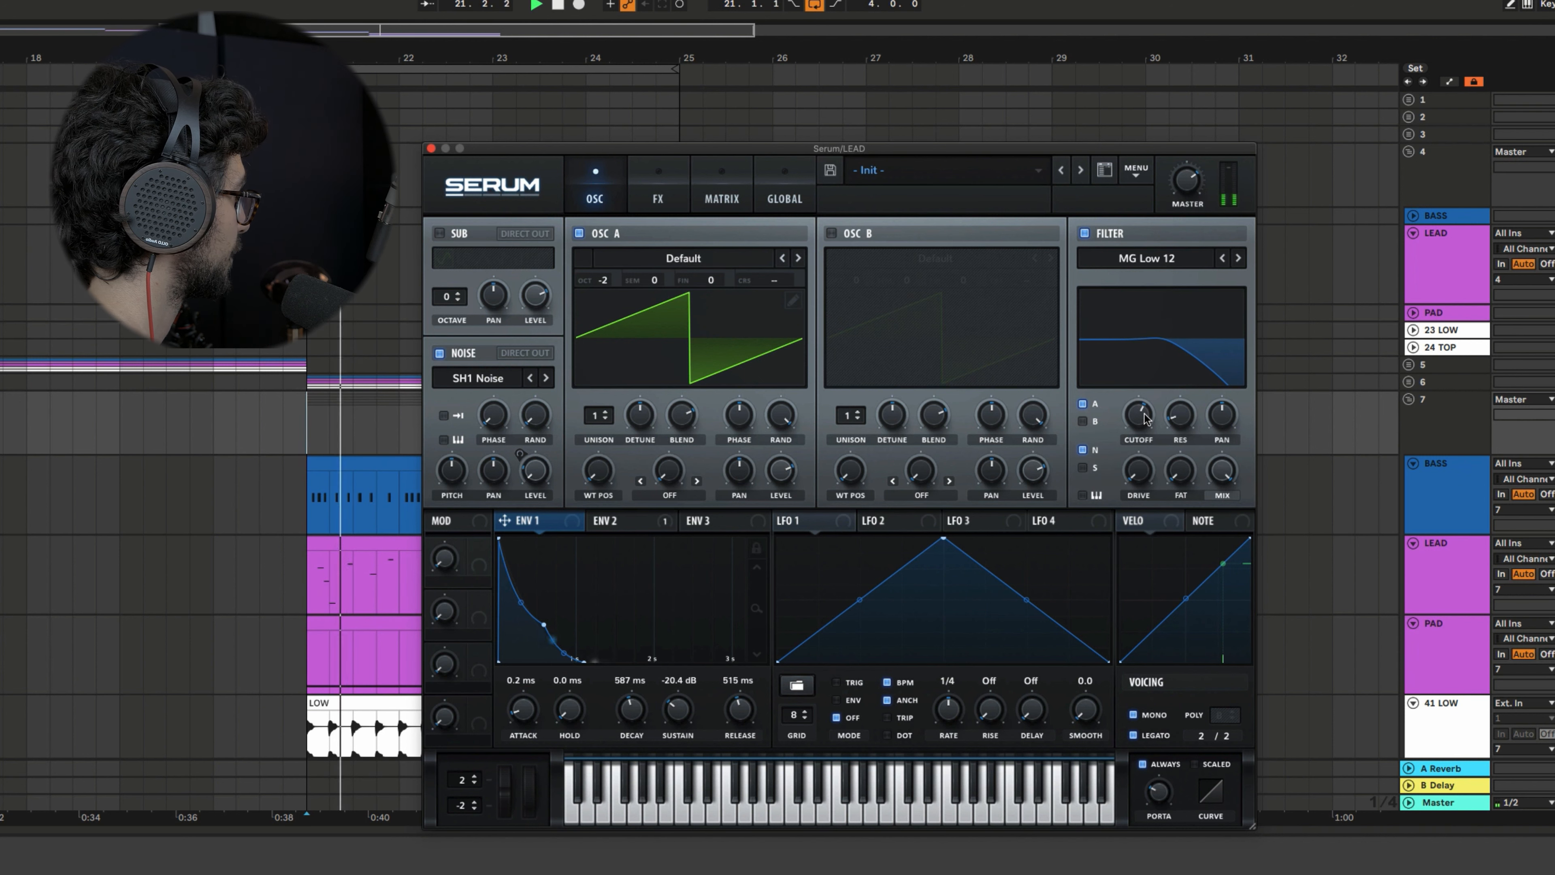
key("space")
key("space")
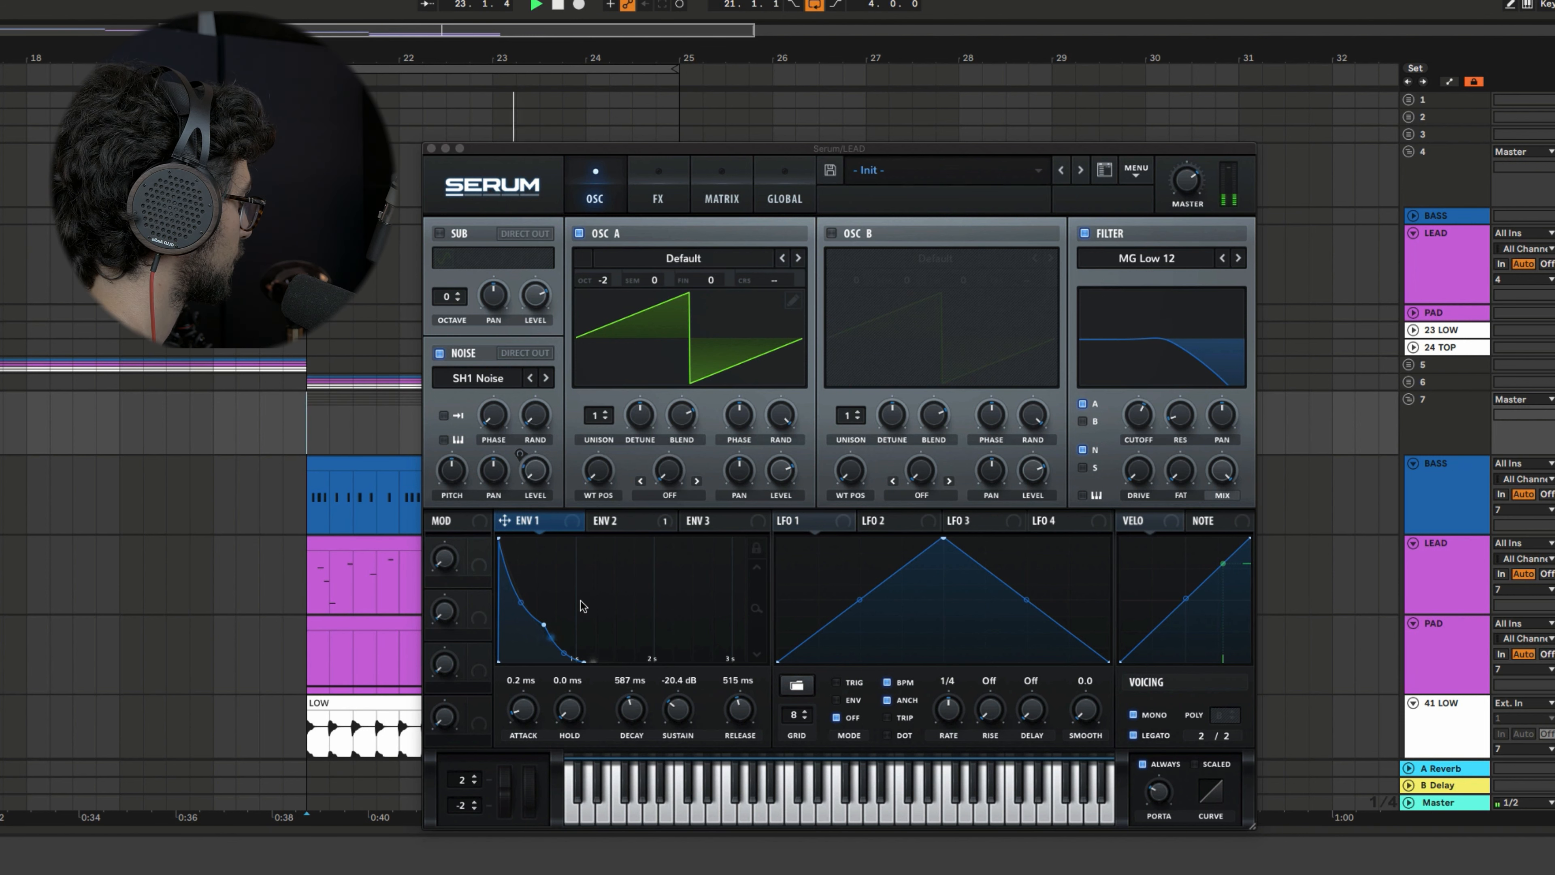
key("space")
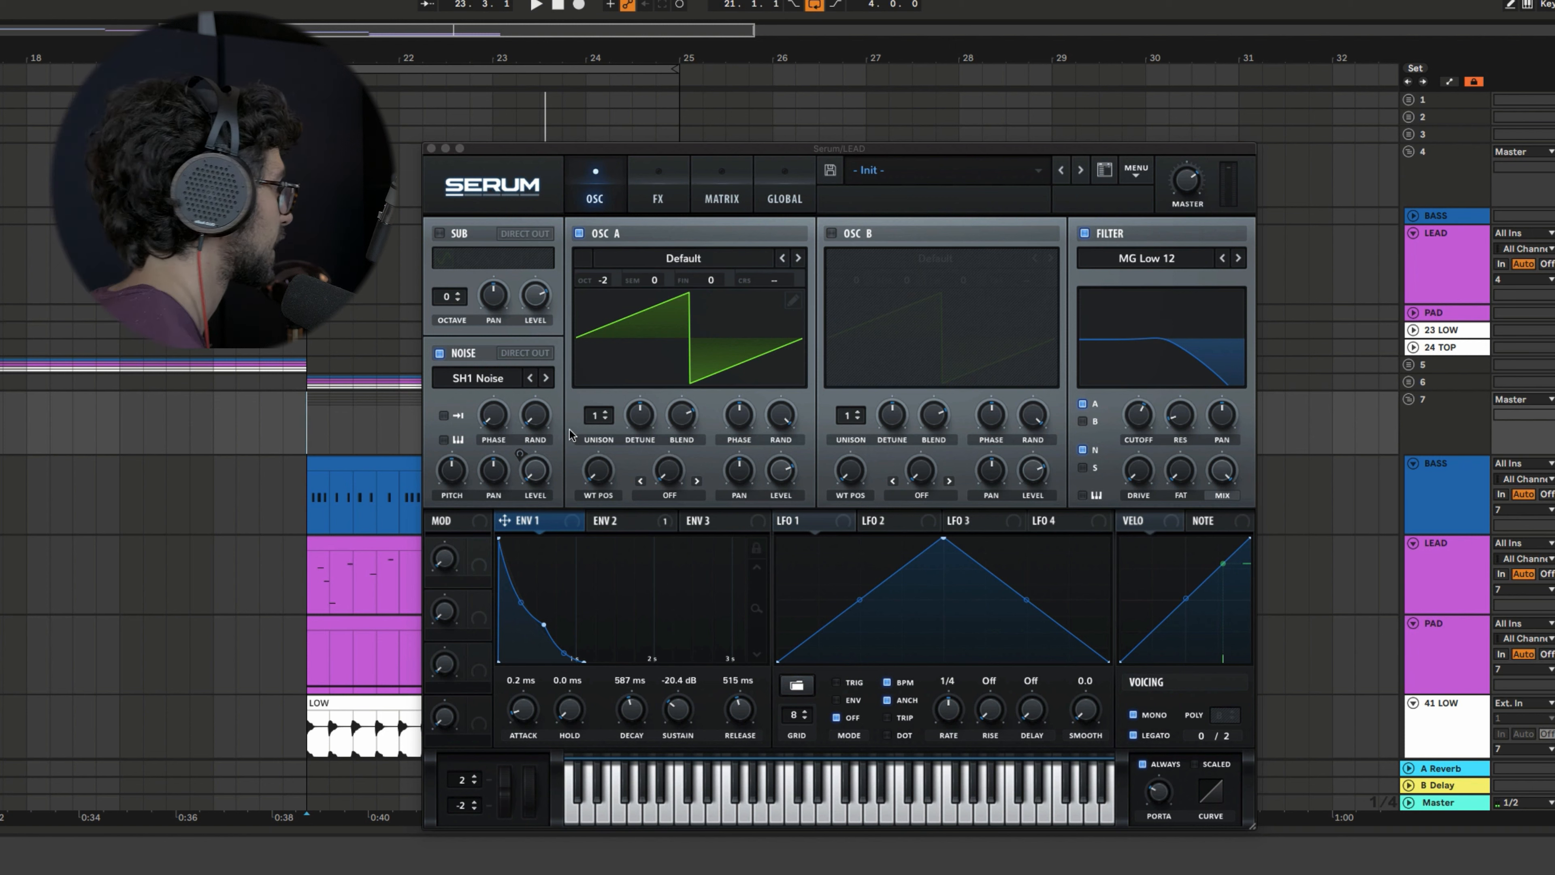
Enable the Tube distortion effect, move it to the start of the effects chain and raise its drive
left_click(667, 195)
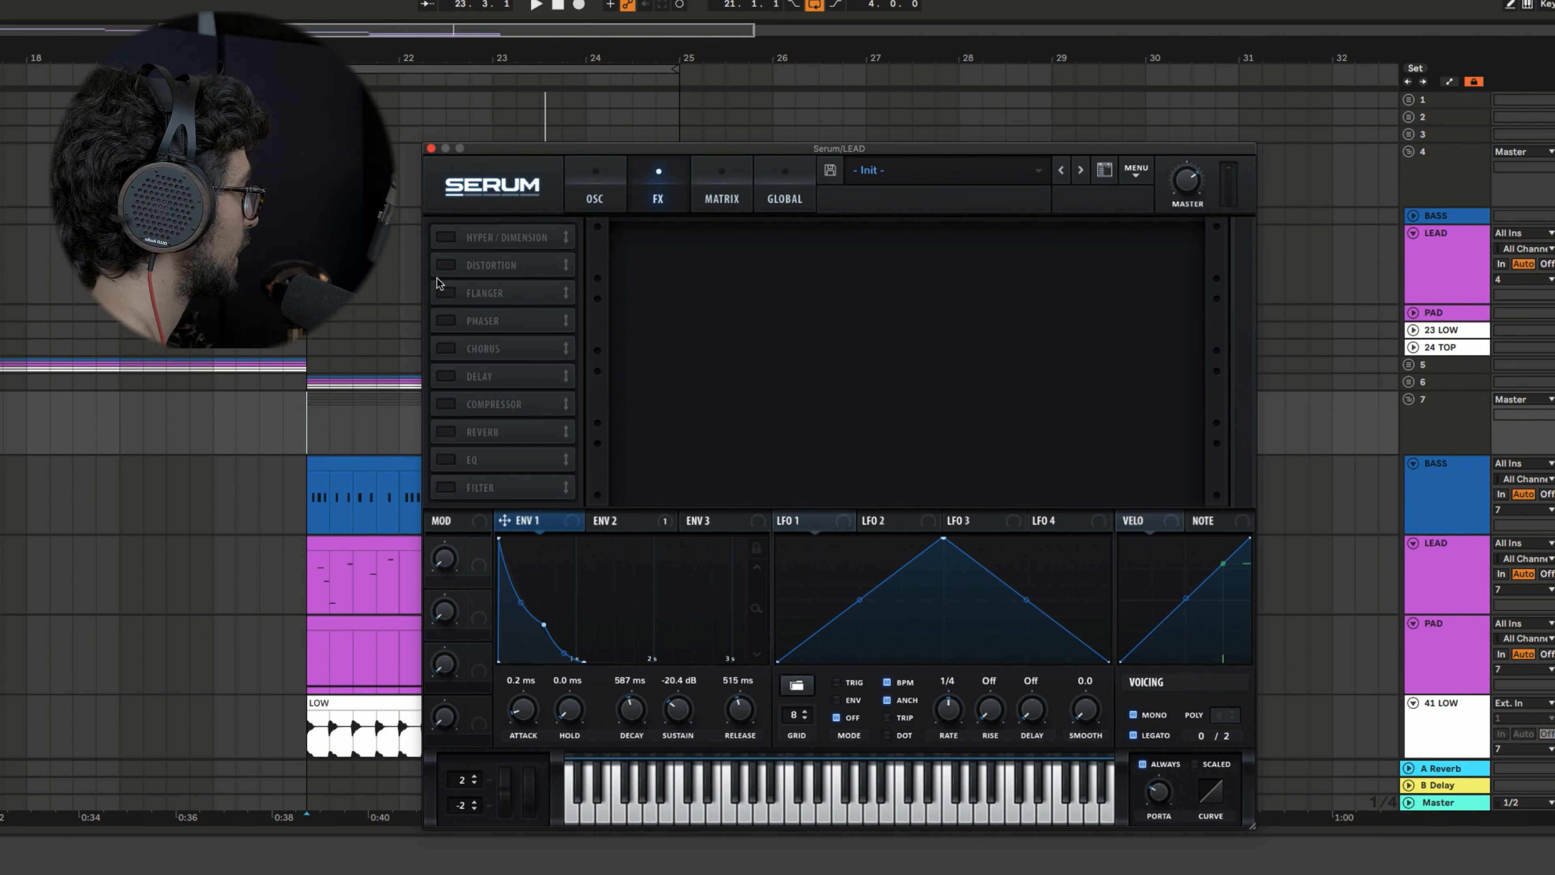
left_click(462, 265)
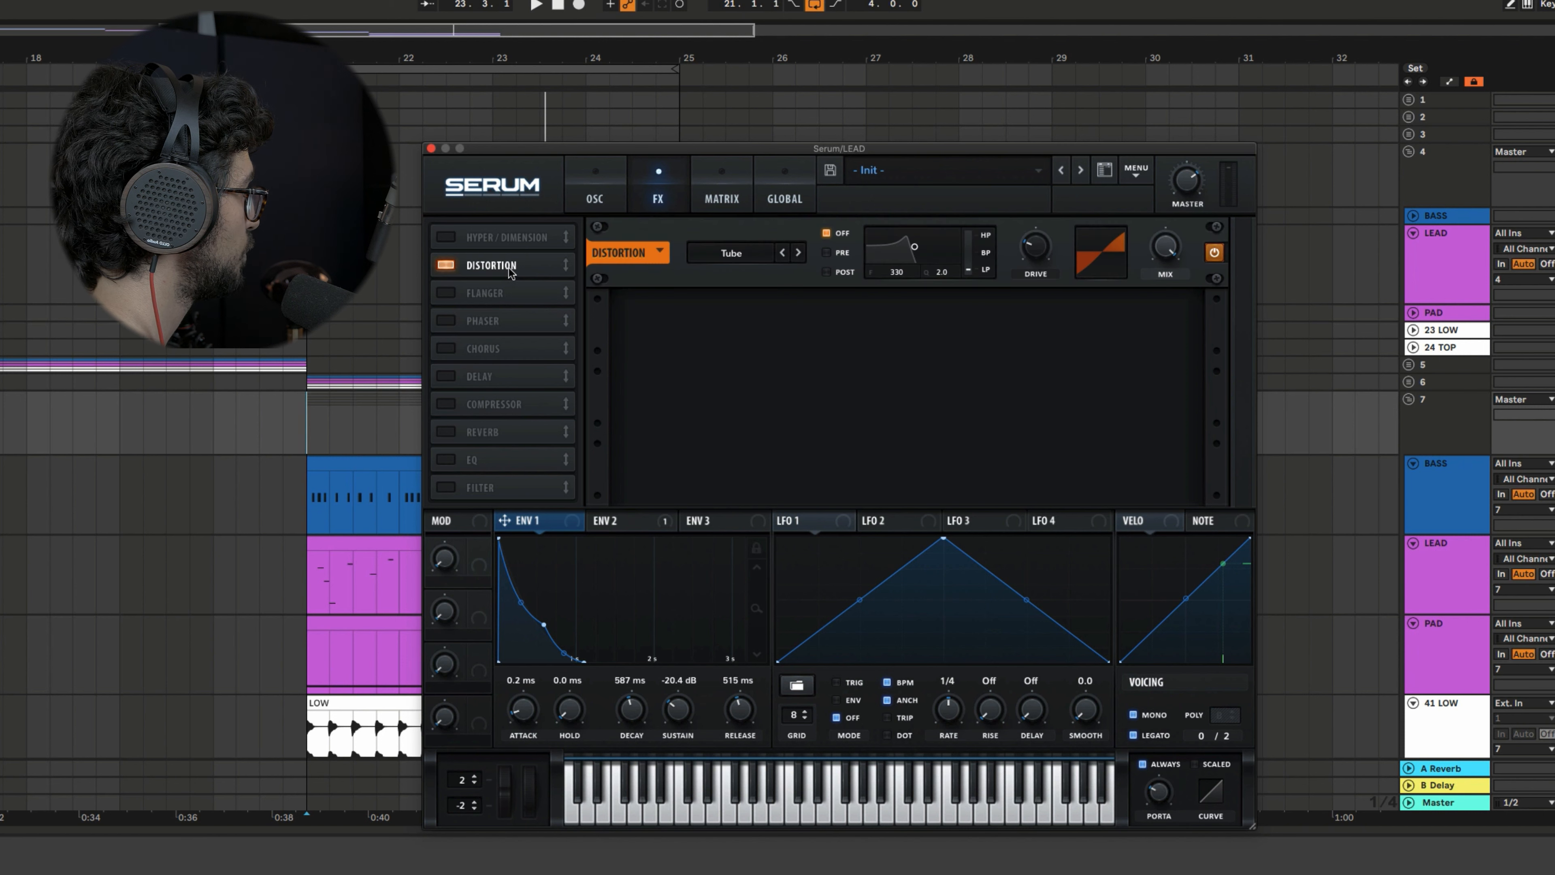
left_click_drag(513, 275, 532, 190)
left_click_drag(1028, 262, 1031, 159)
Audition the loop and lower the distortion's wet/dry mix
key("space")
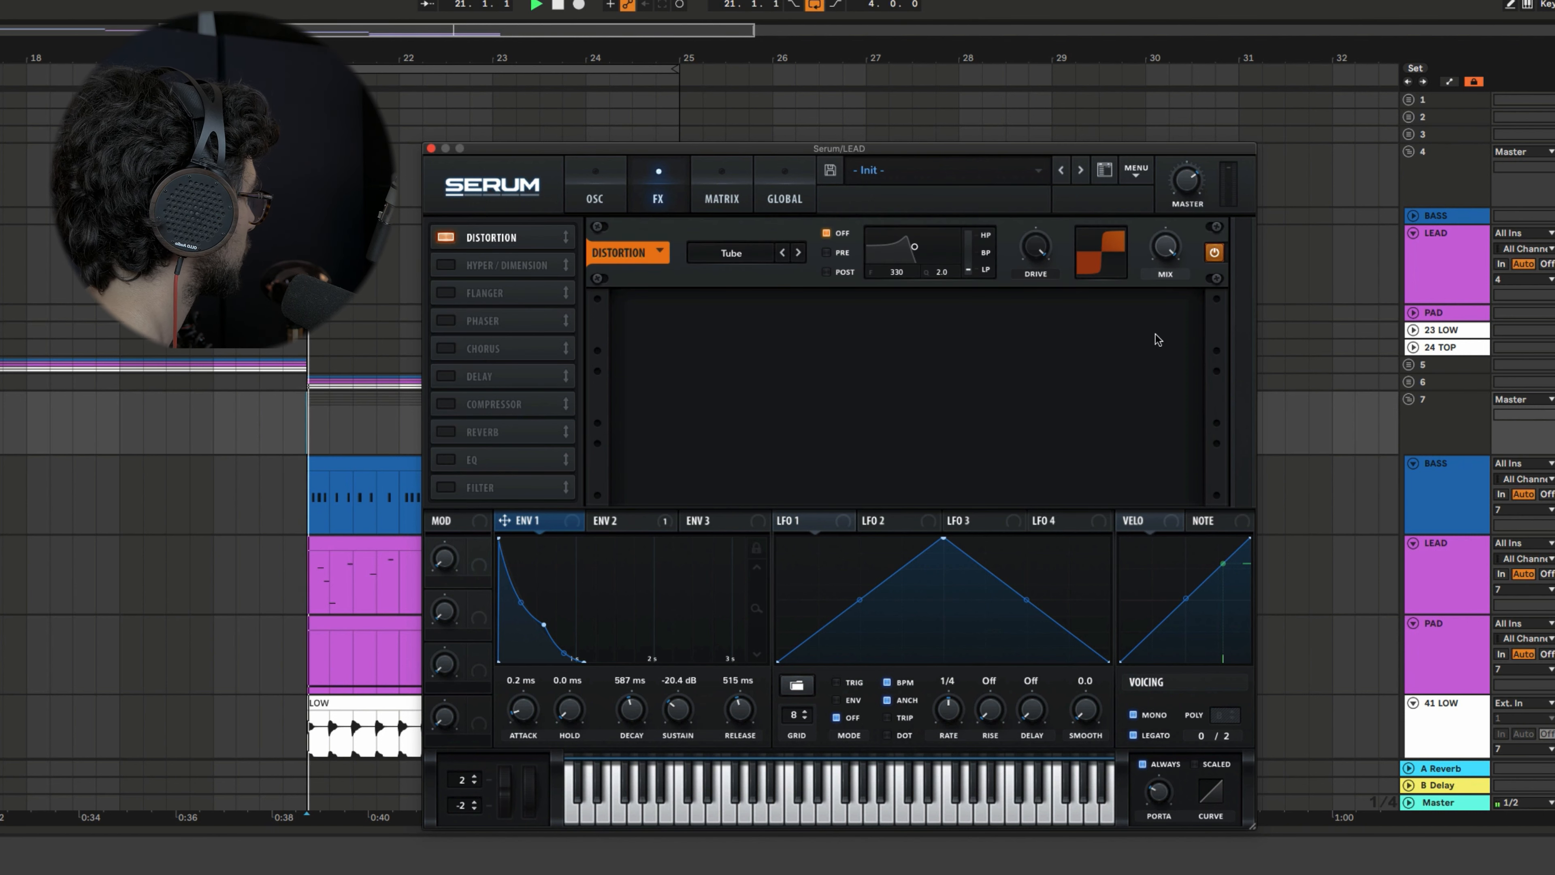
key("space")
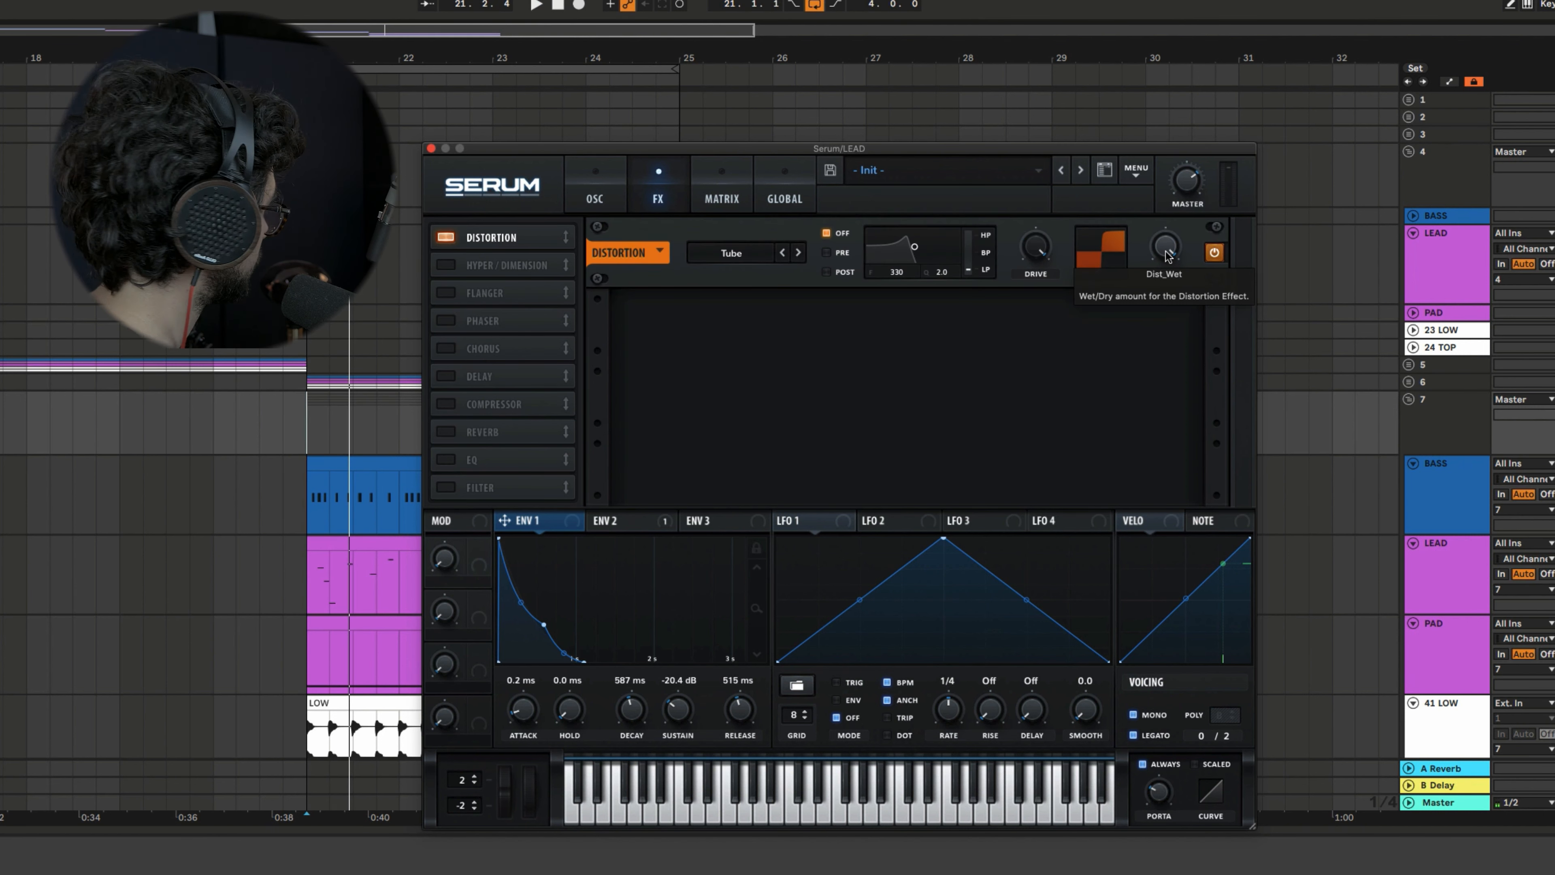
left_click_drag(1168, 256, 1183, 427)
key("space")
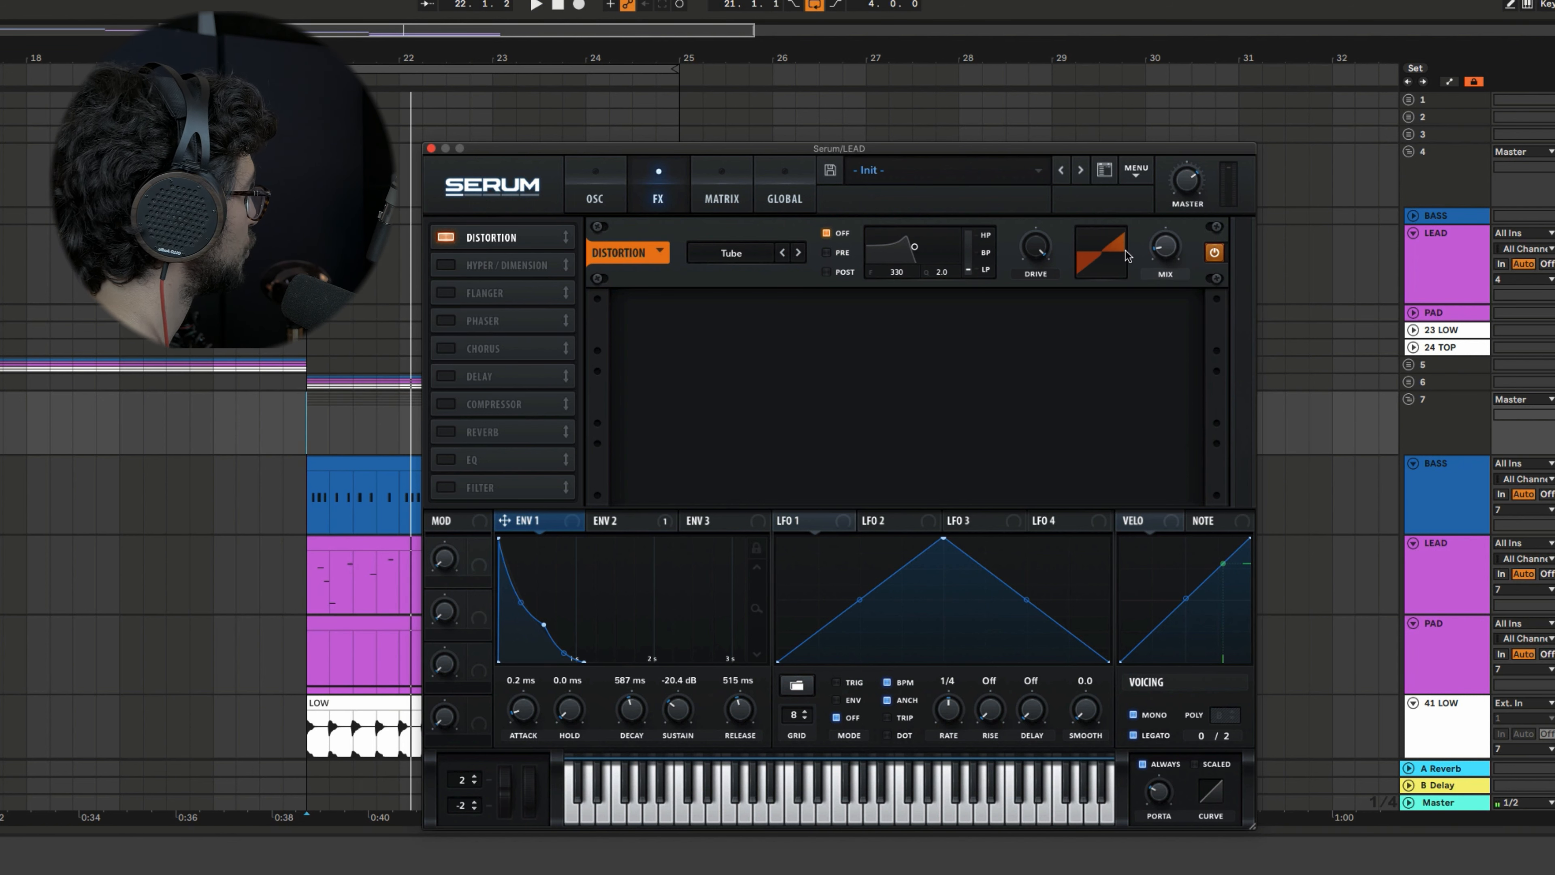
left_click_drag(1174, 261, 1174, 257)
key("space")
key("space")
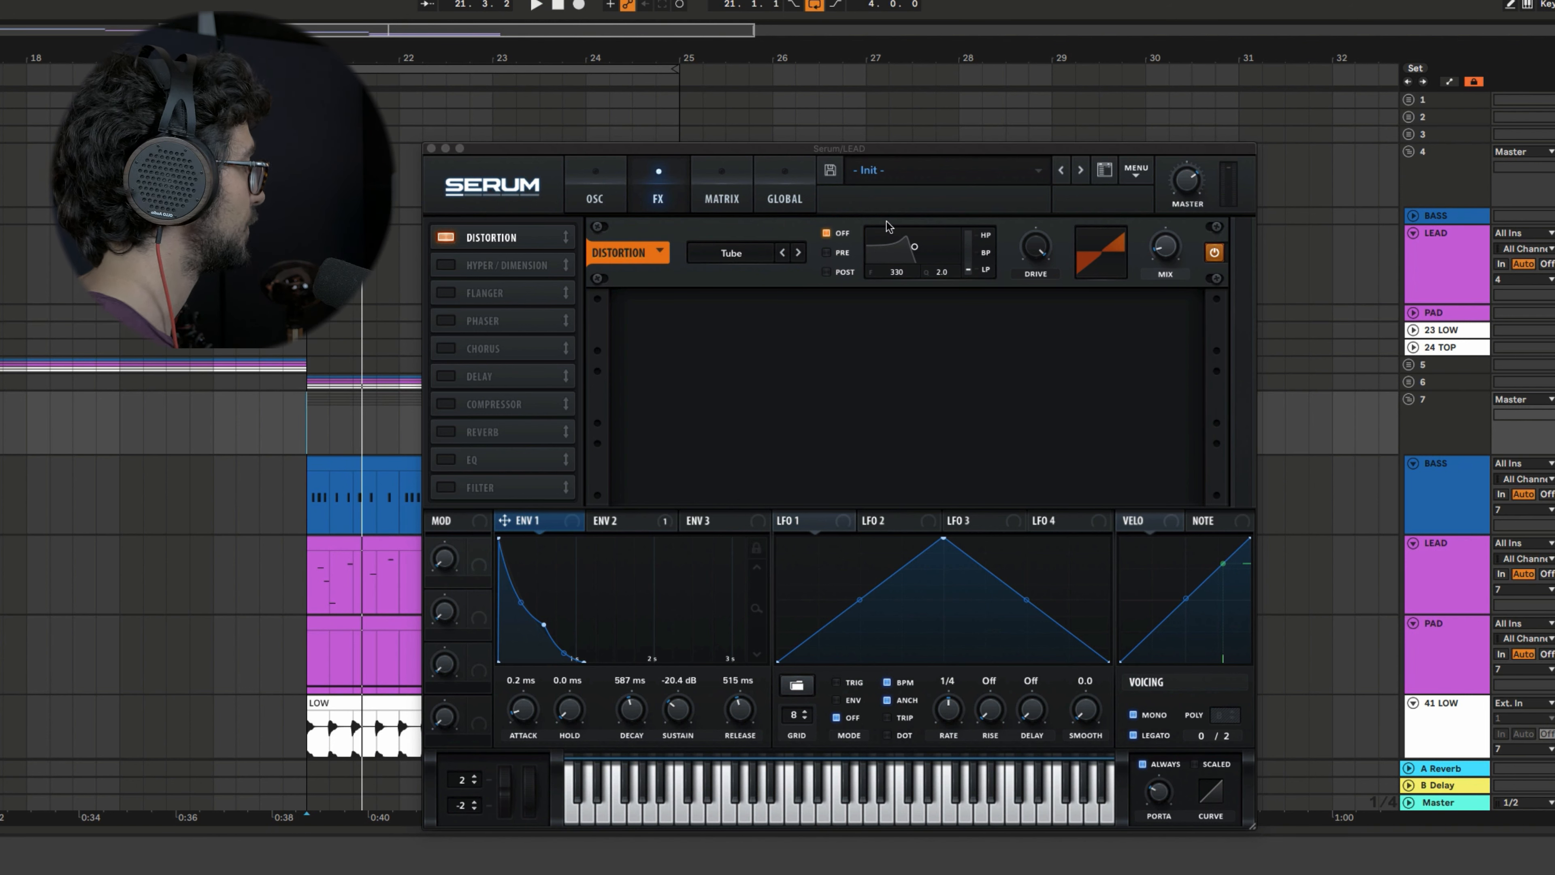
Enable the delay directly after the distortion, set it to ping-pong and reduce its mix while auditioning
left_click(455, 380)
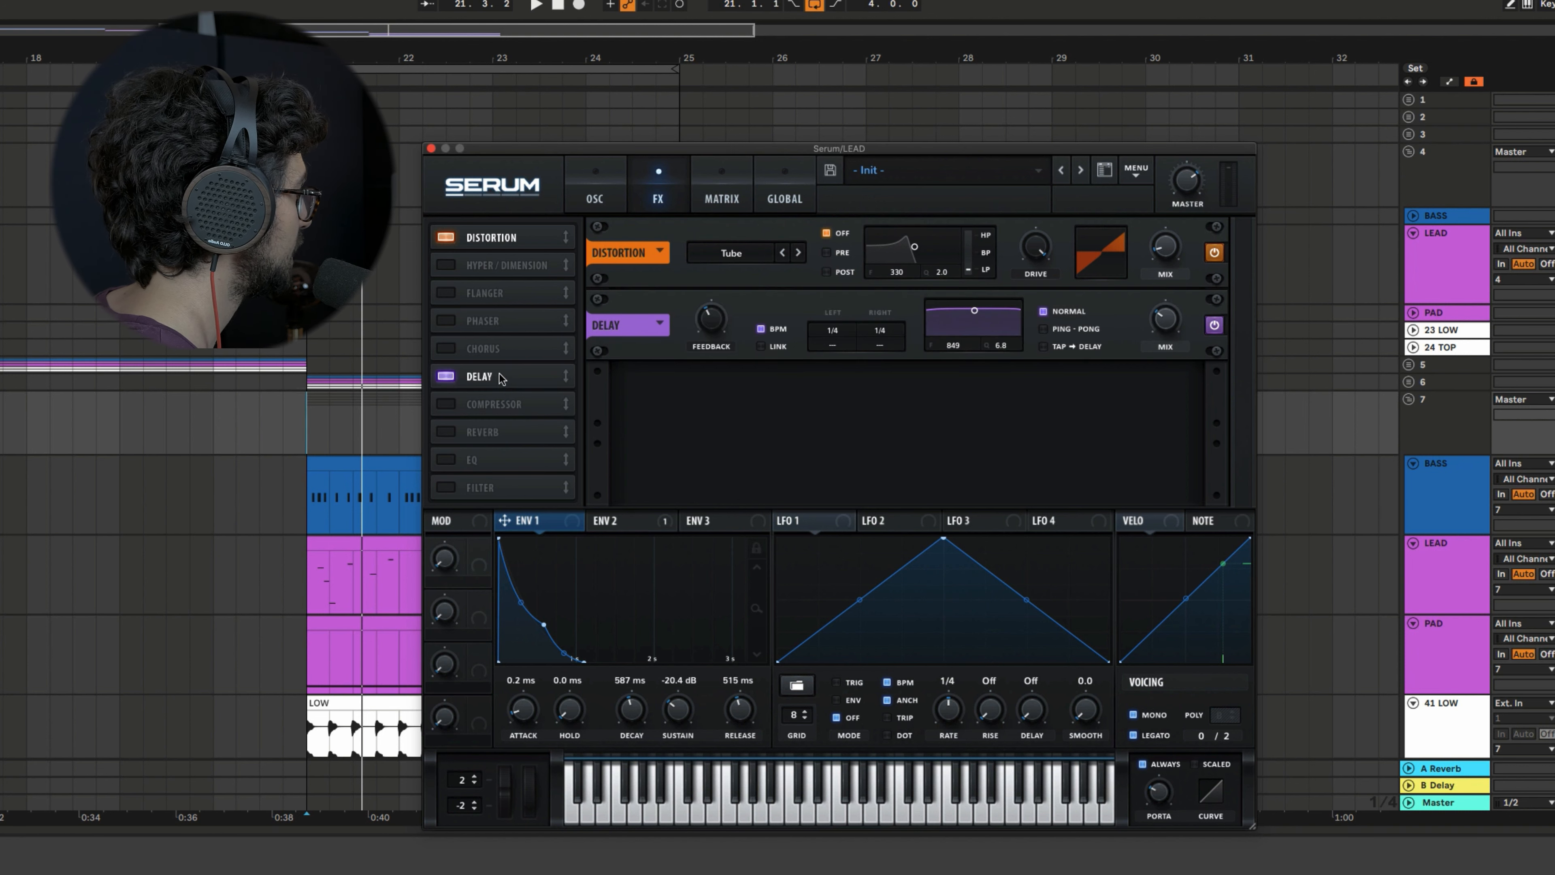
left_click(1047, 328)
key("space")
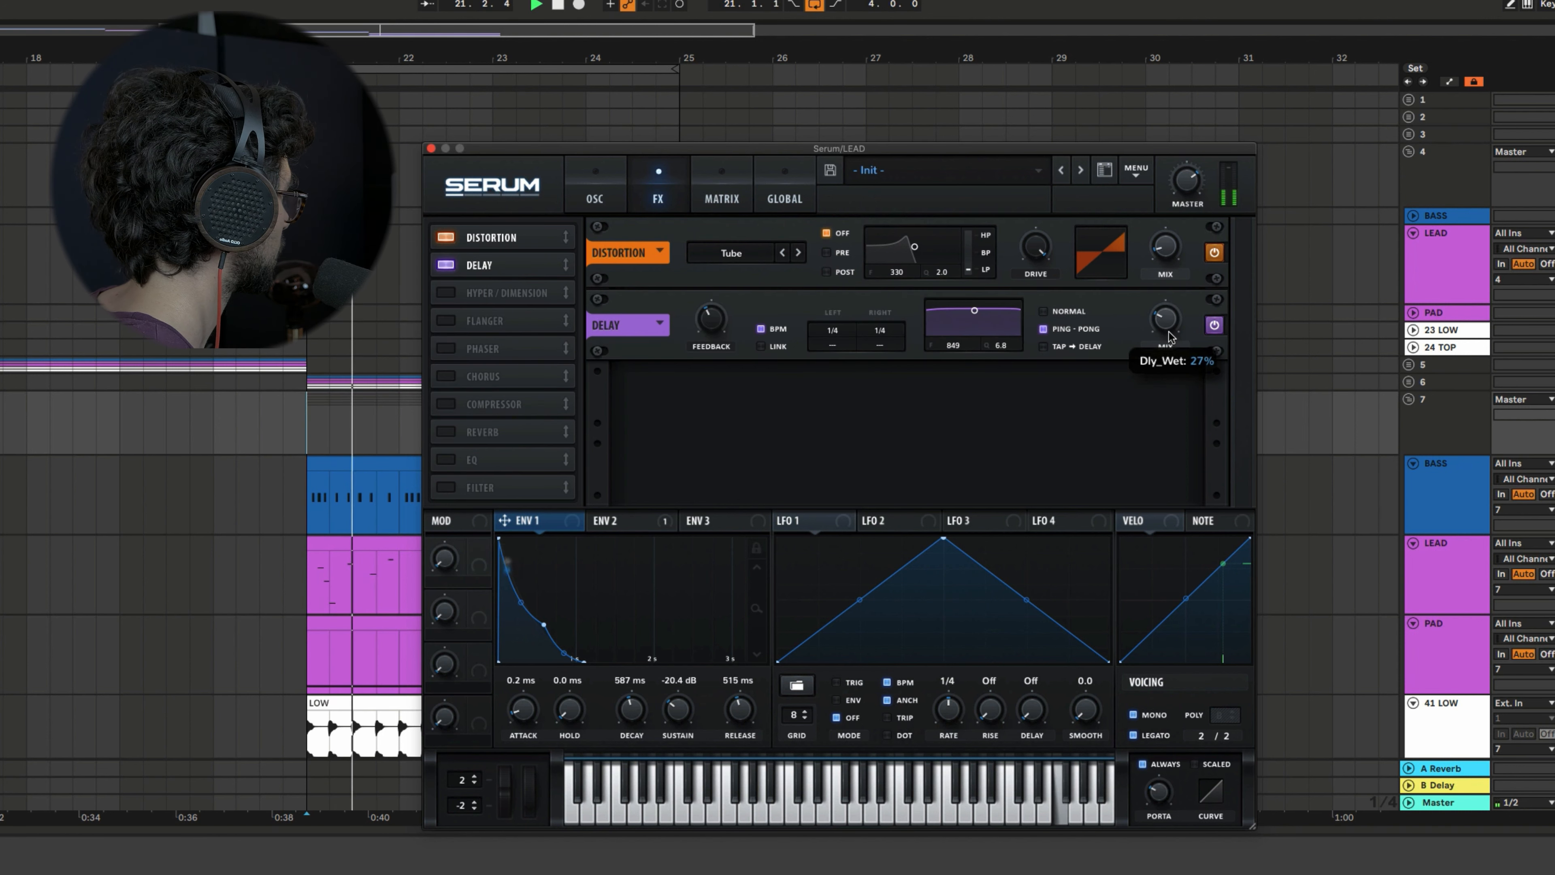
left_click_drag(1169, 338, 1170, 333)
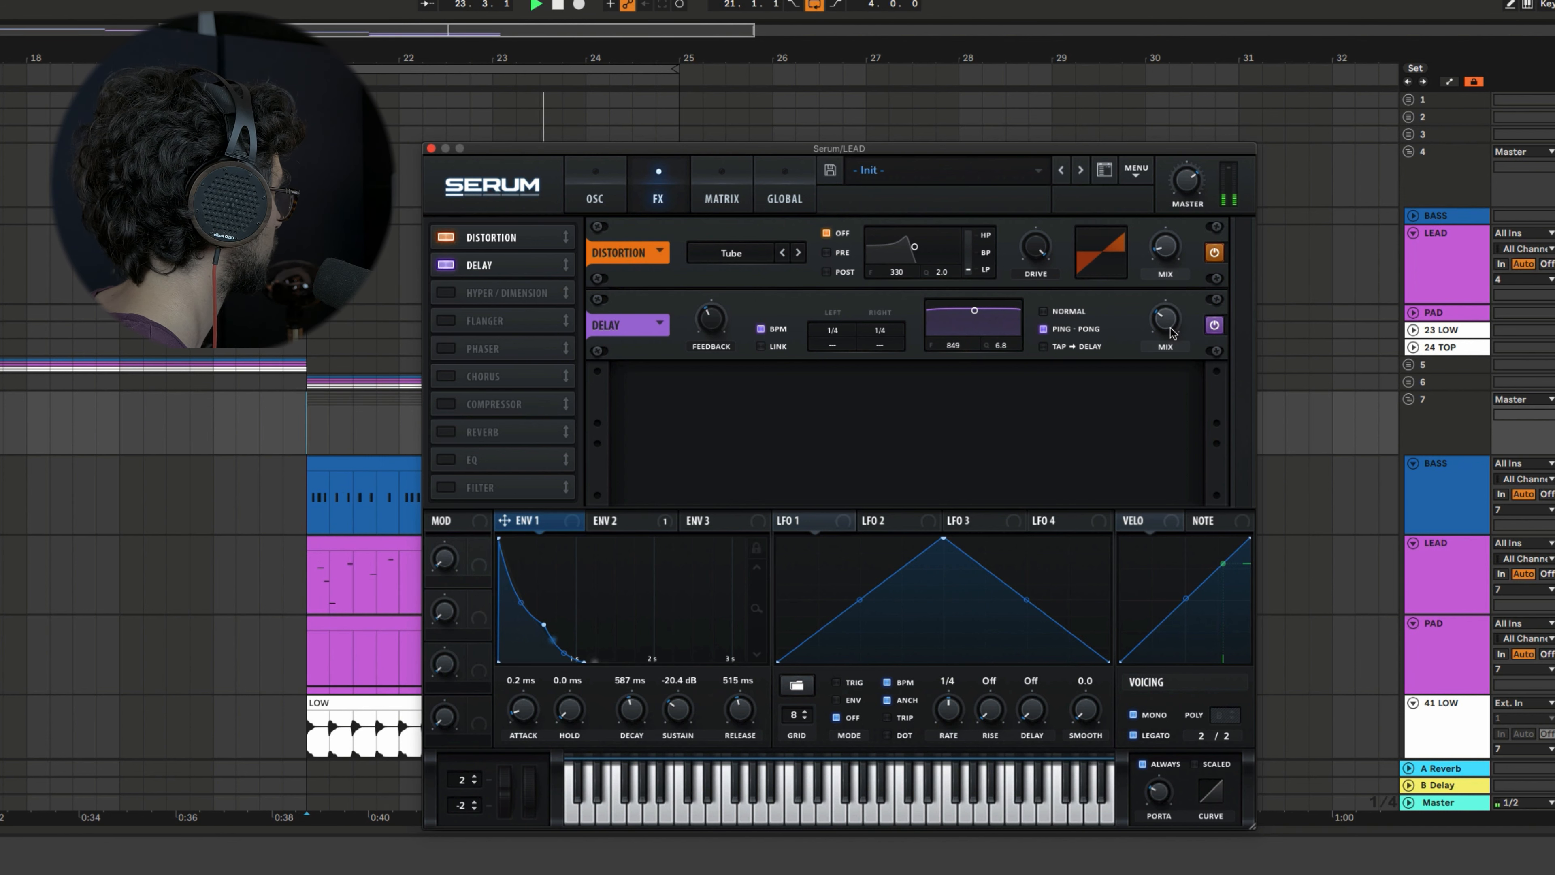
key("space")
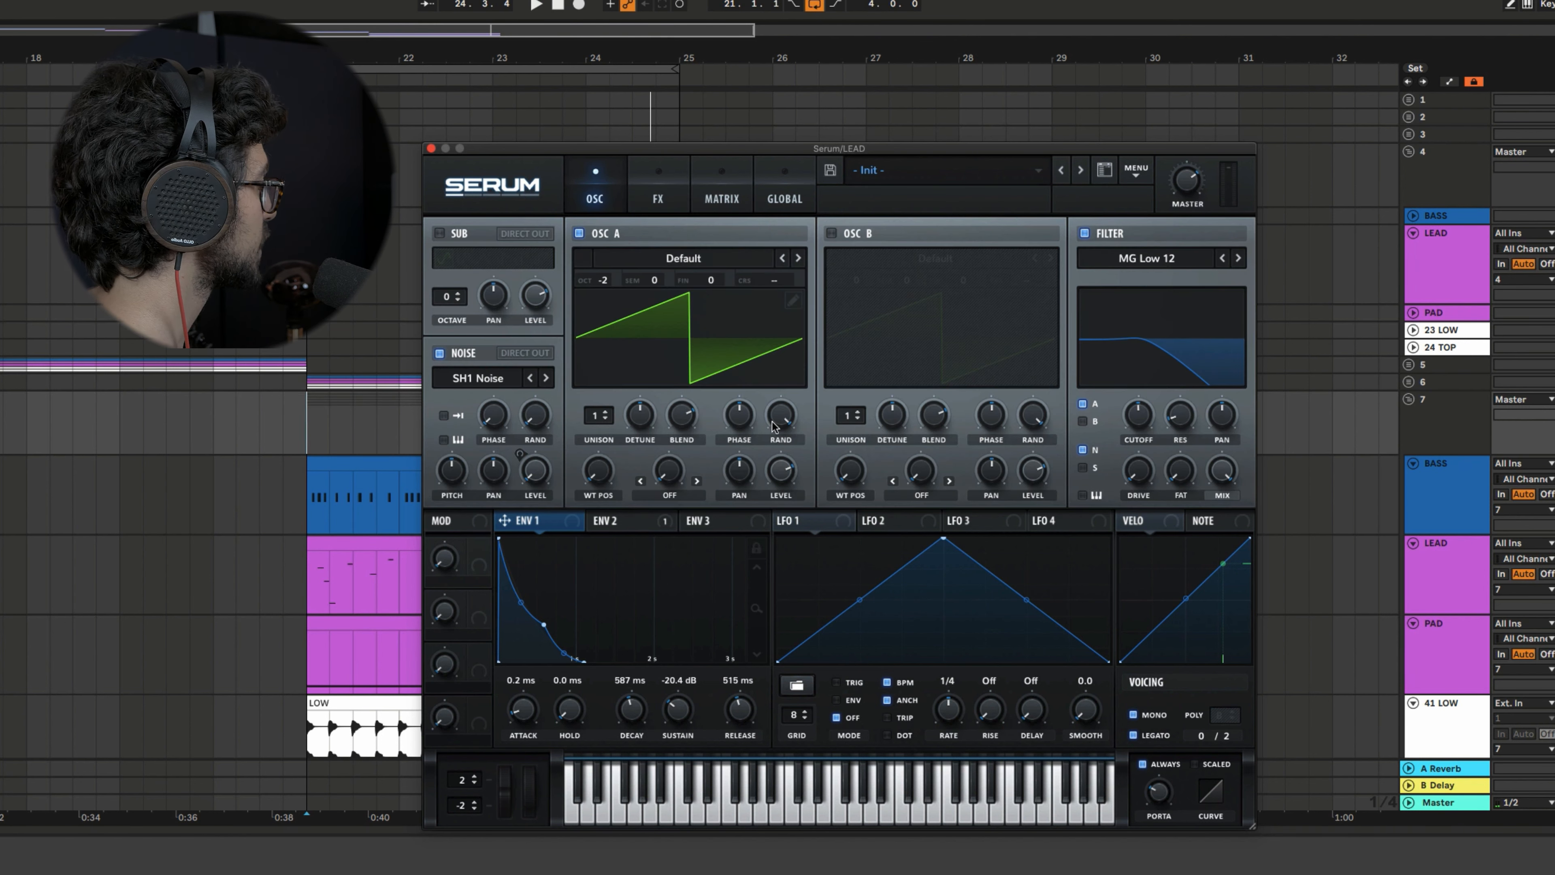
Add a Hall reverb after the delay and set its mix to about 18% while the loop plays
left_click(655, 189)
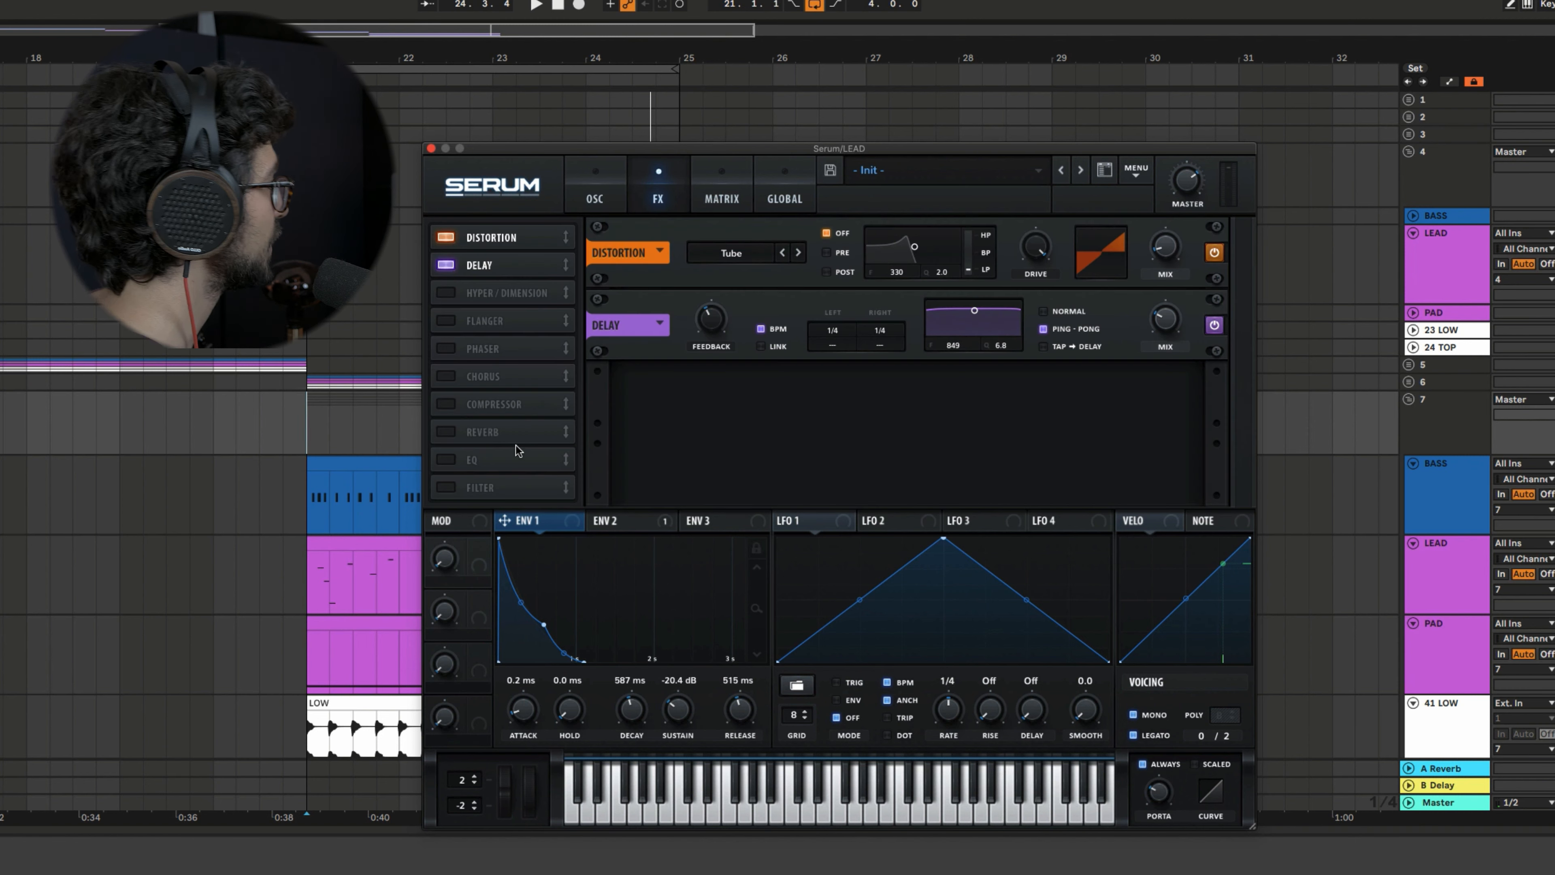
left_click(447, 433)
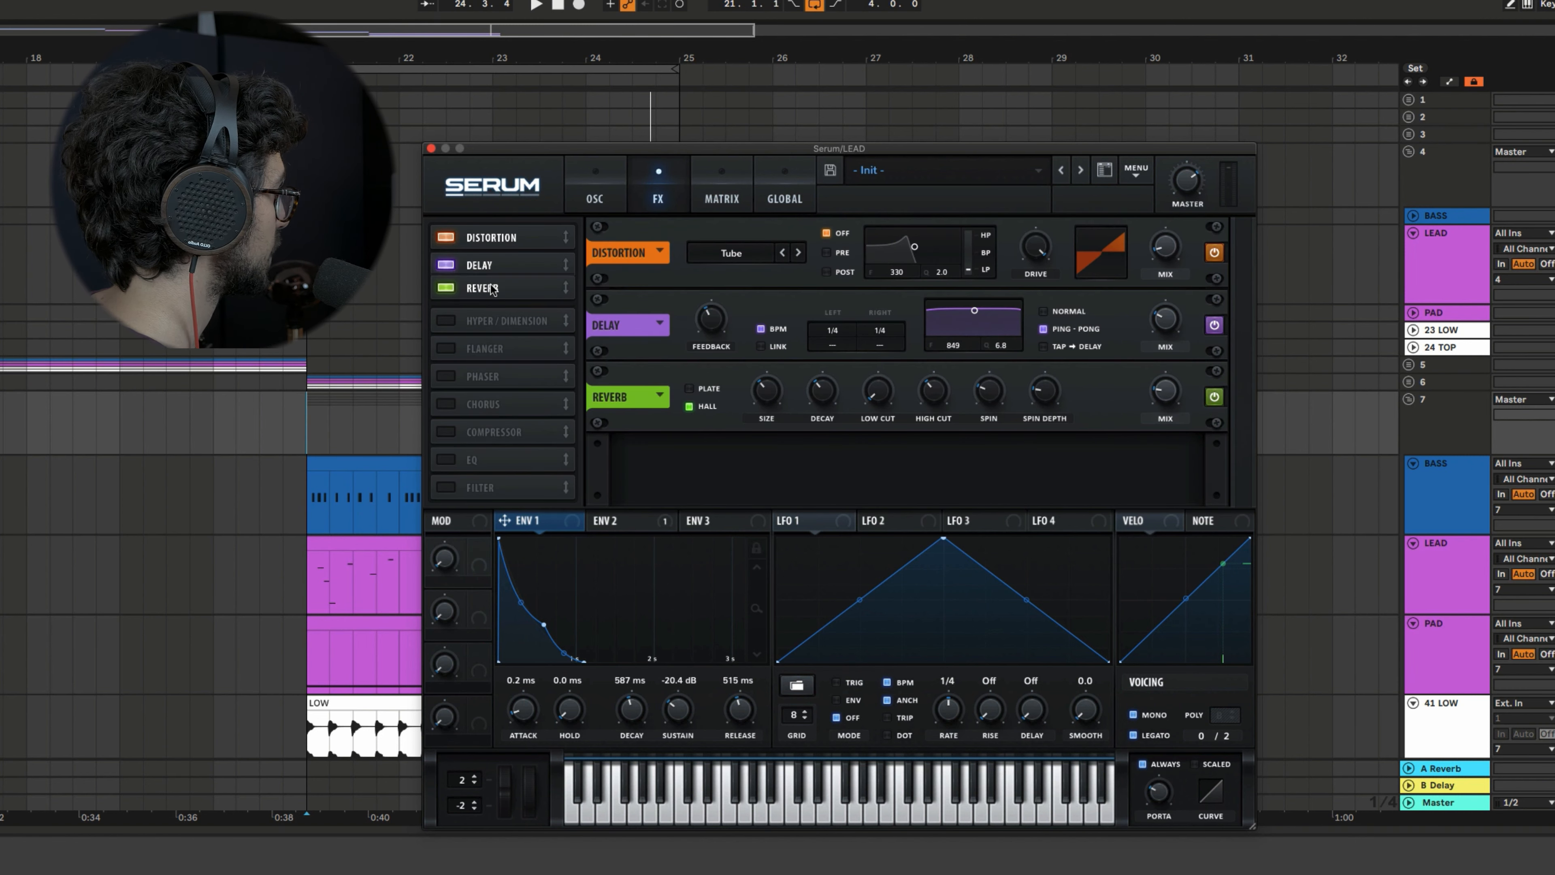
key("space")
mouse_move(1168, 406)
mouse_move(1168, 405)
left_mouse_down()
mouse_move(1180, 298)
mouse_move(1174, 401)
left_mouse_up()
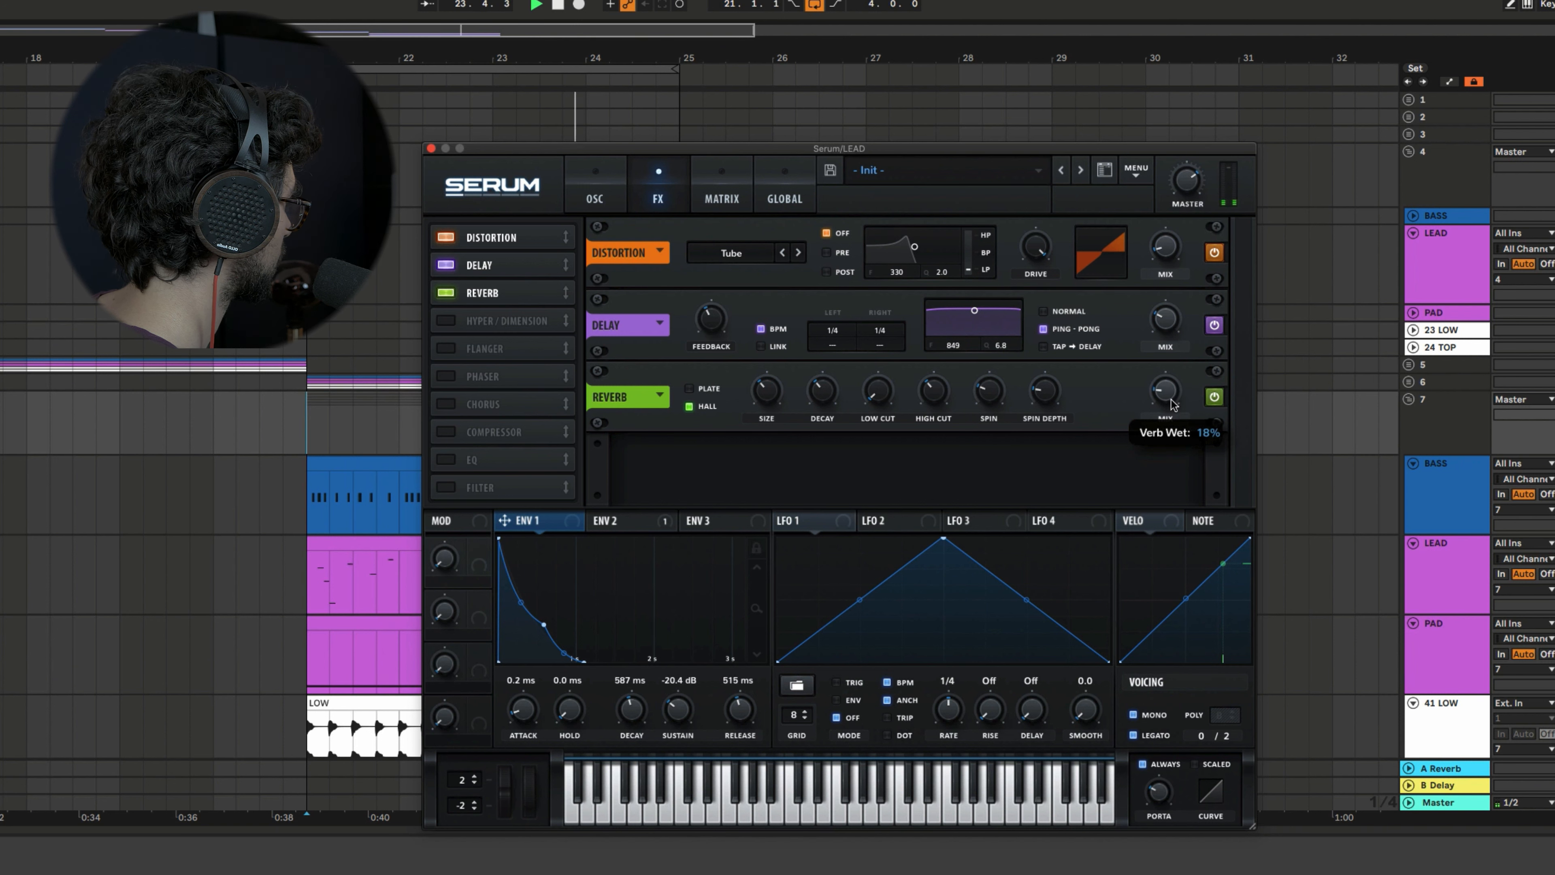
Raise the filter cutoff above 1 kHz and adjust Env 2's modulation depth on the noise level while auditioning
left_click(595, 194)
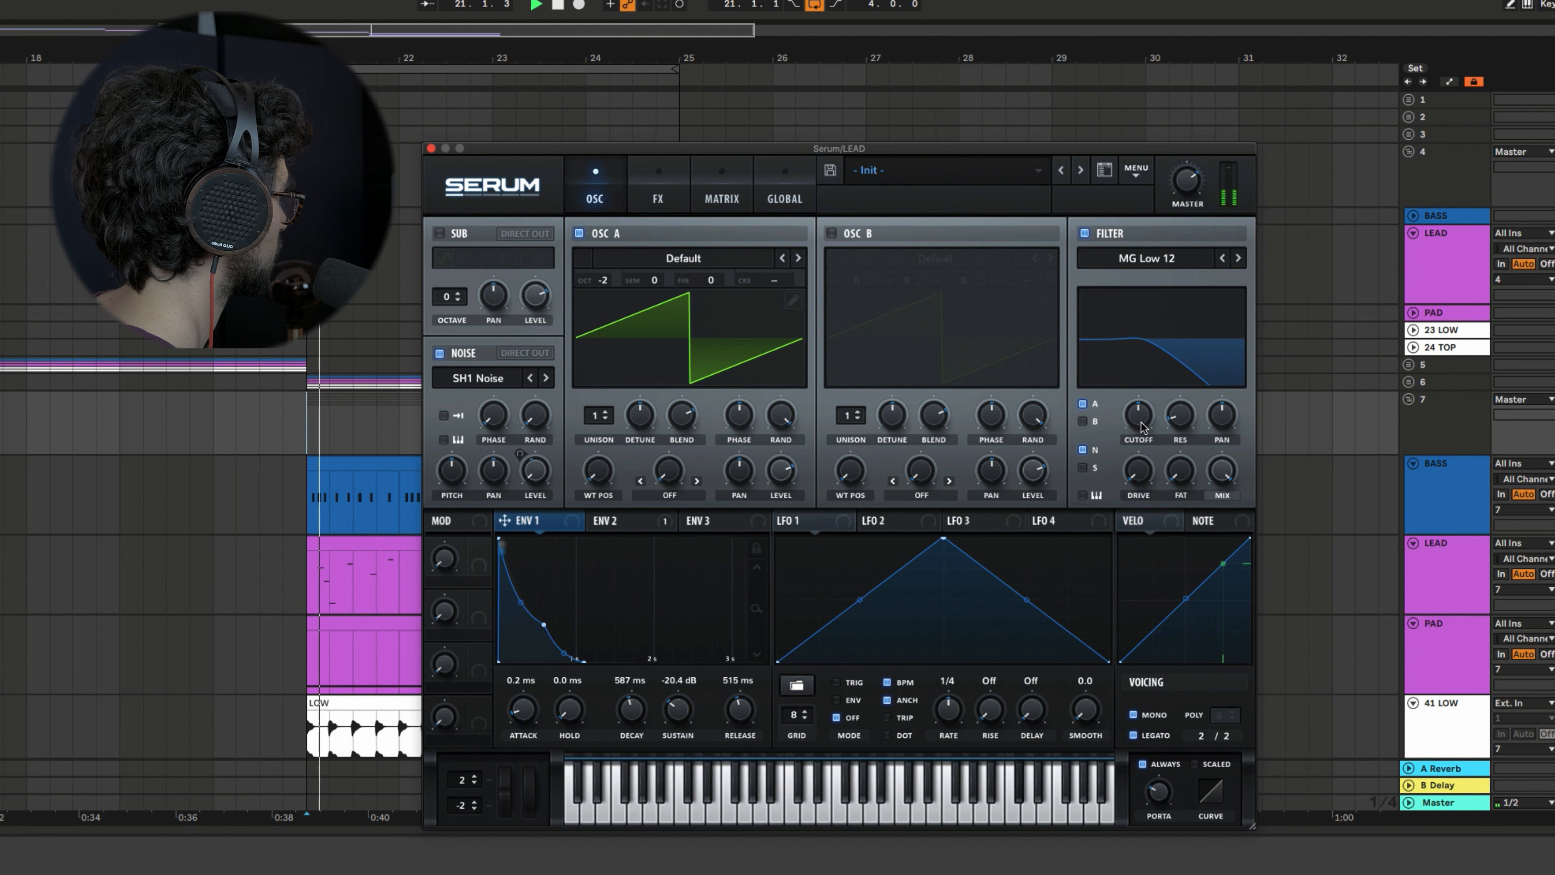
left_click_drag(1142, 411, 1143, 404)
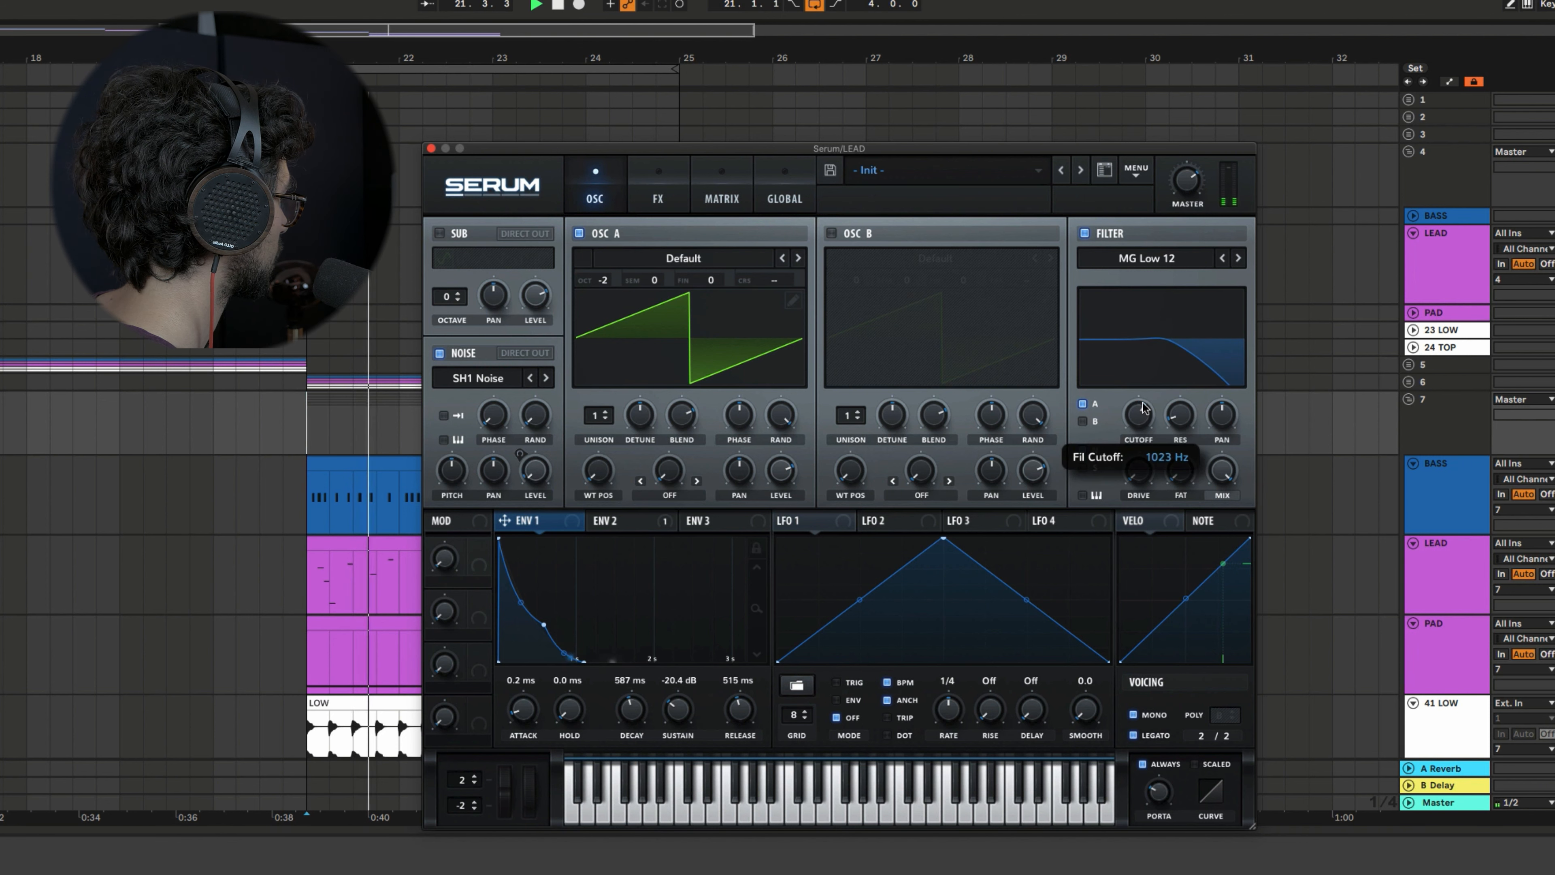
left_click(618, 524)
key("space")
key("space")
left_click_drag(520, 467, 521, 477)
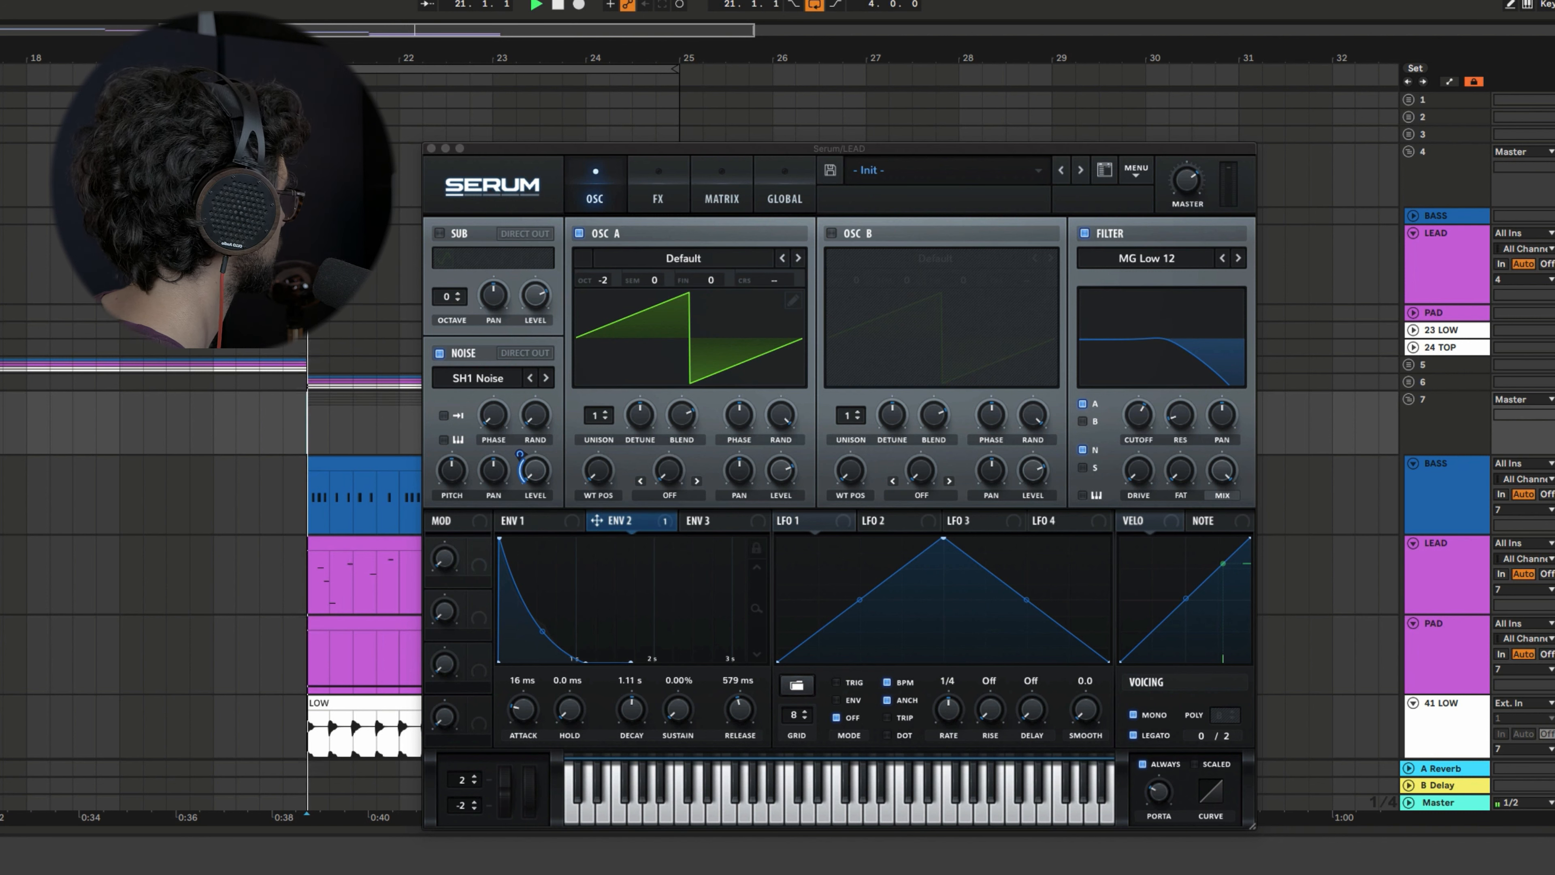
left_click_drag(1143, 425, 1142, 414)
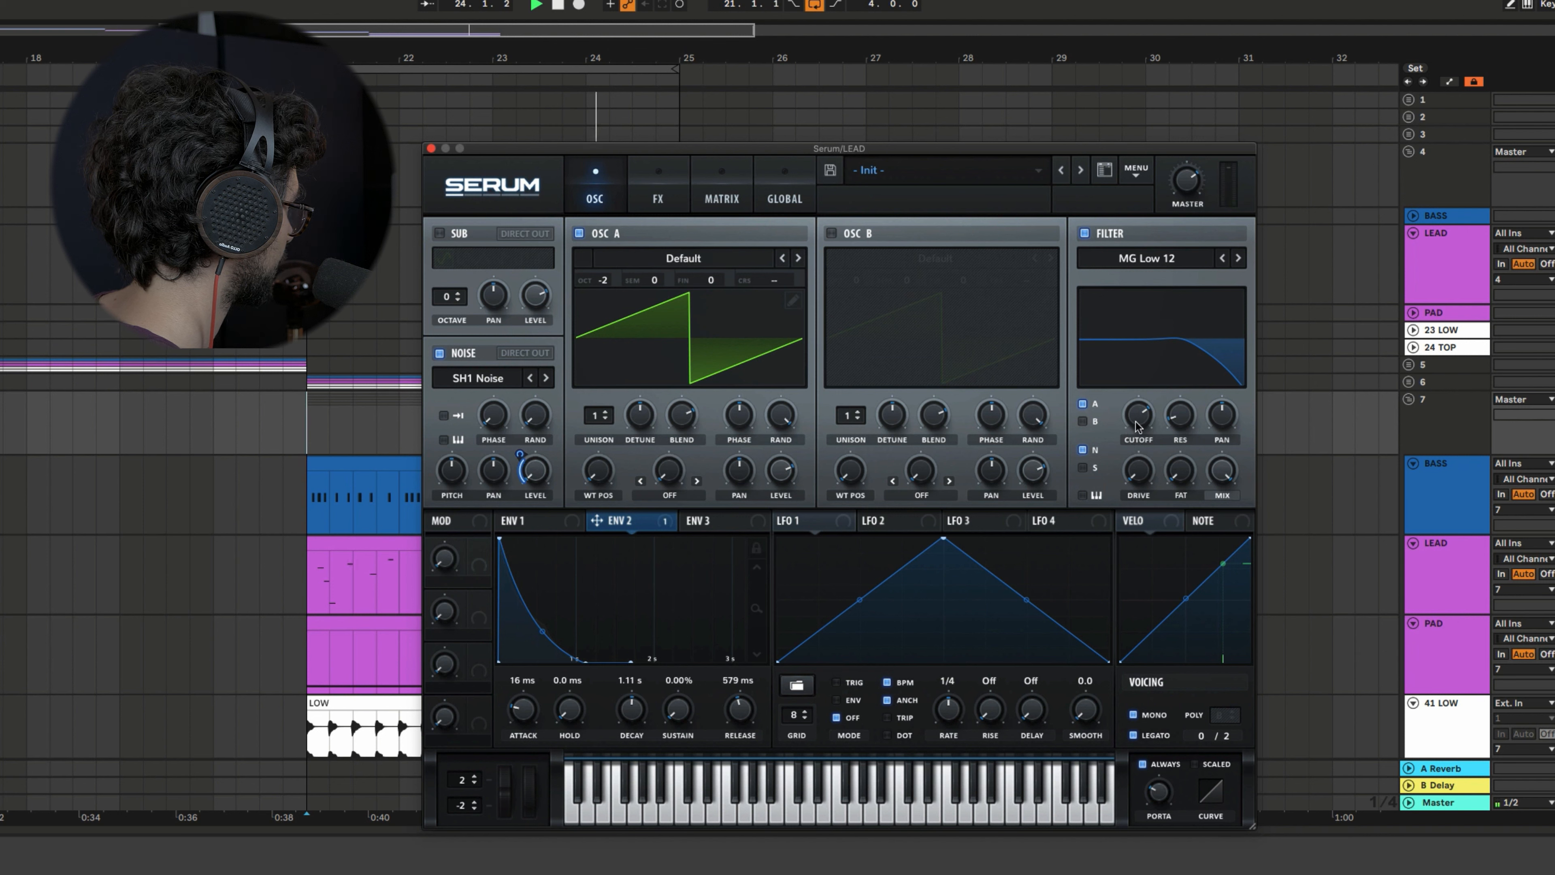
key("space")
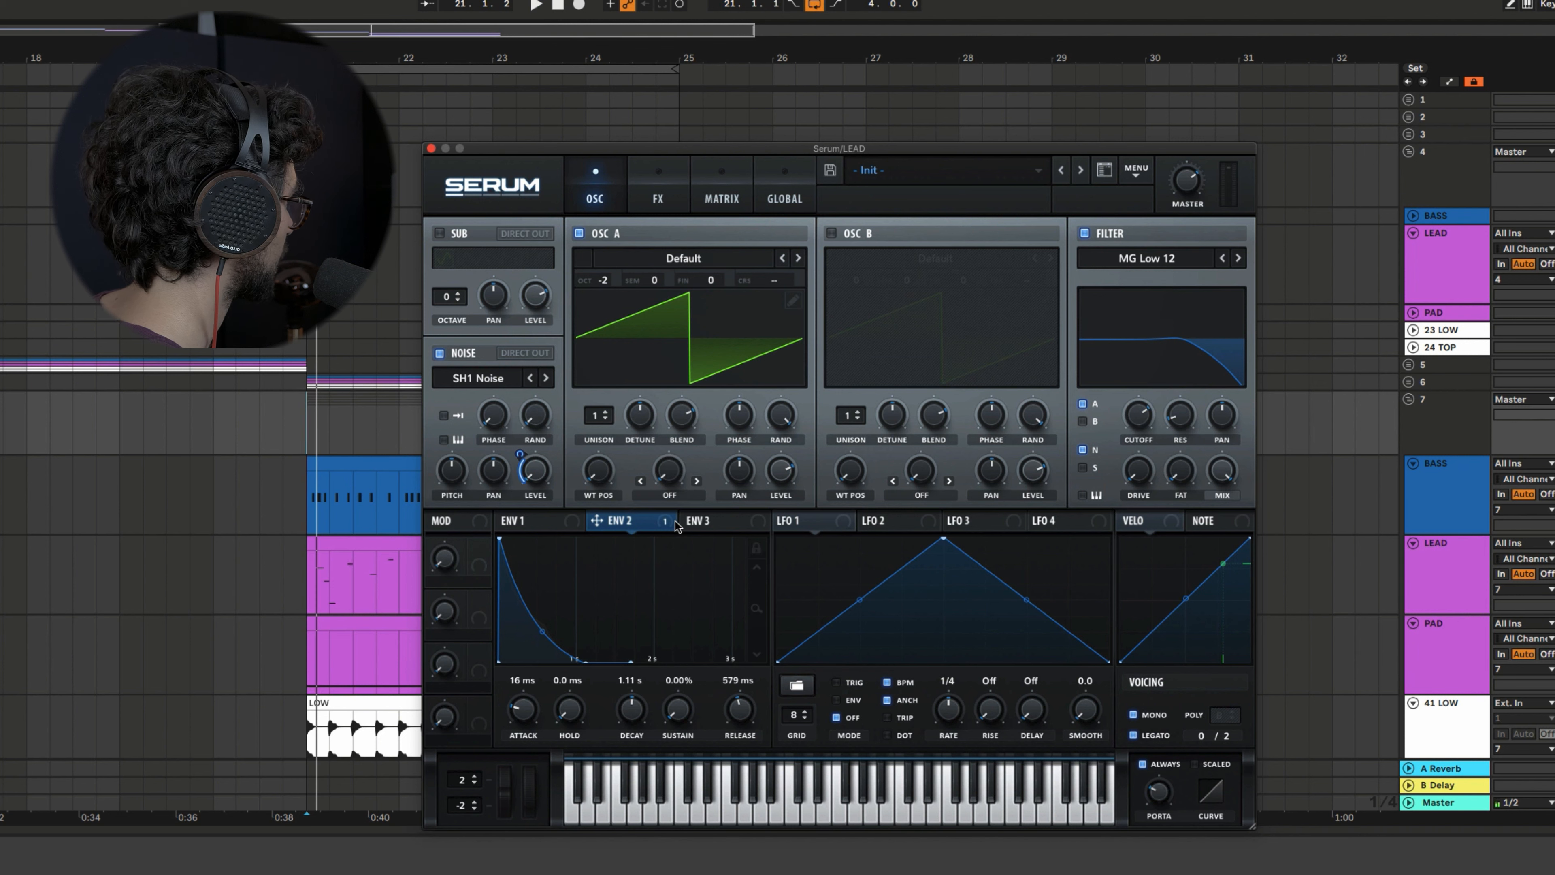
Assign Env 3 to modulate the filter cutoff and lower the base cutoff
left_click(525, 521)
left_click(753, 526)
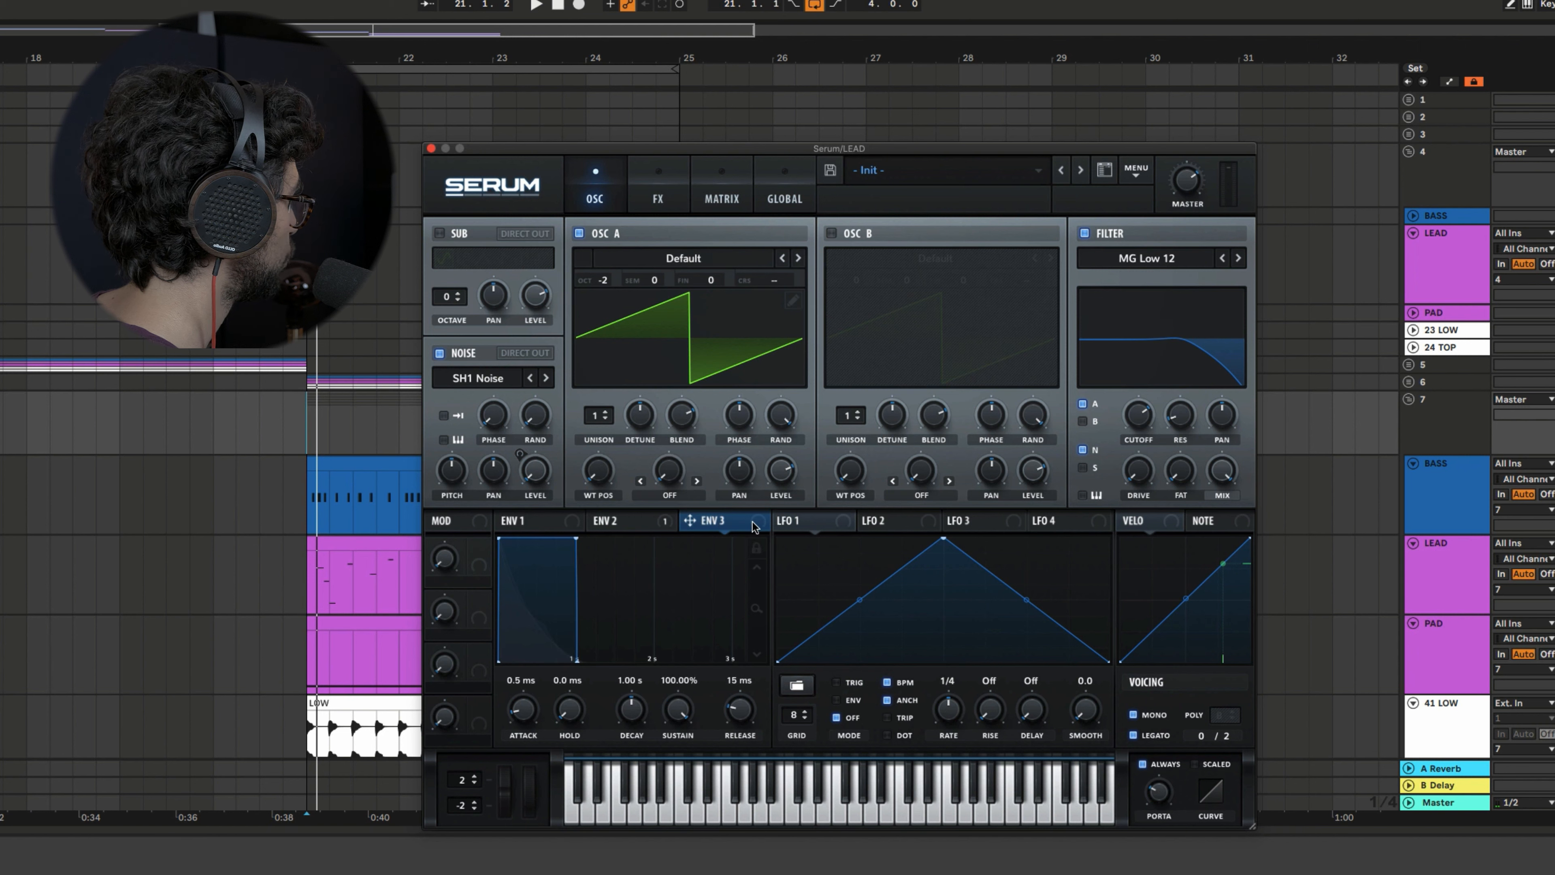
left_click_drag(753, 526, 1120, 419)
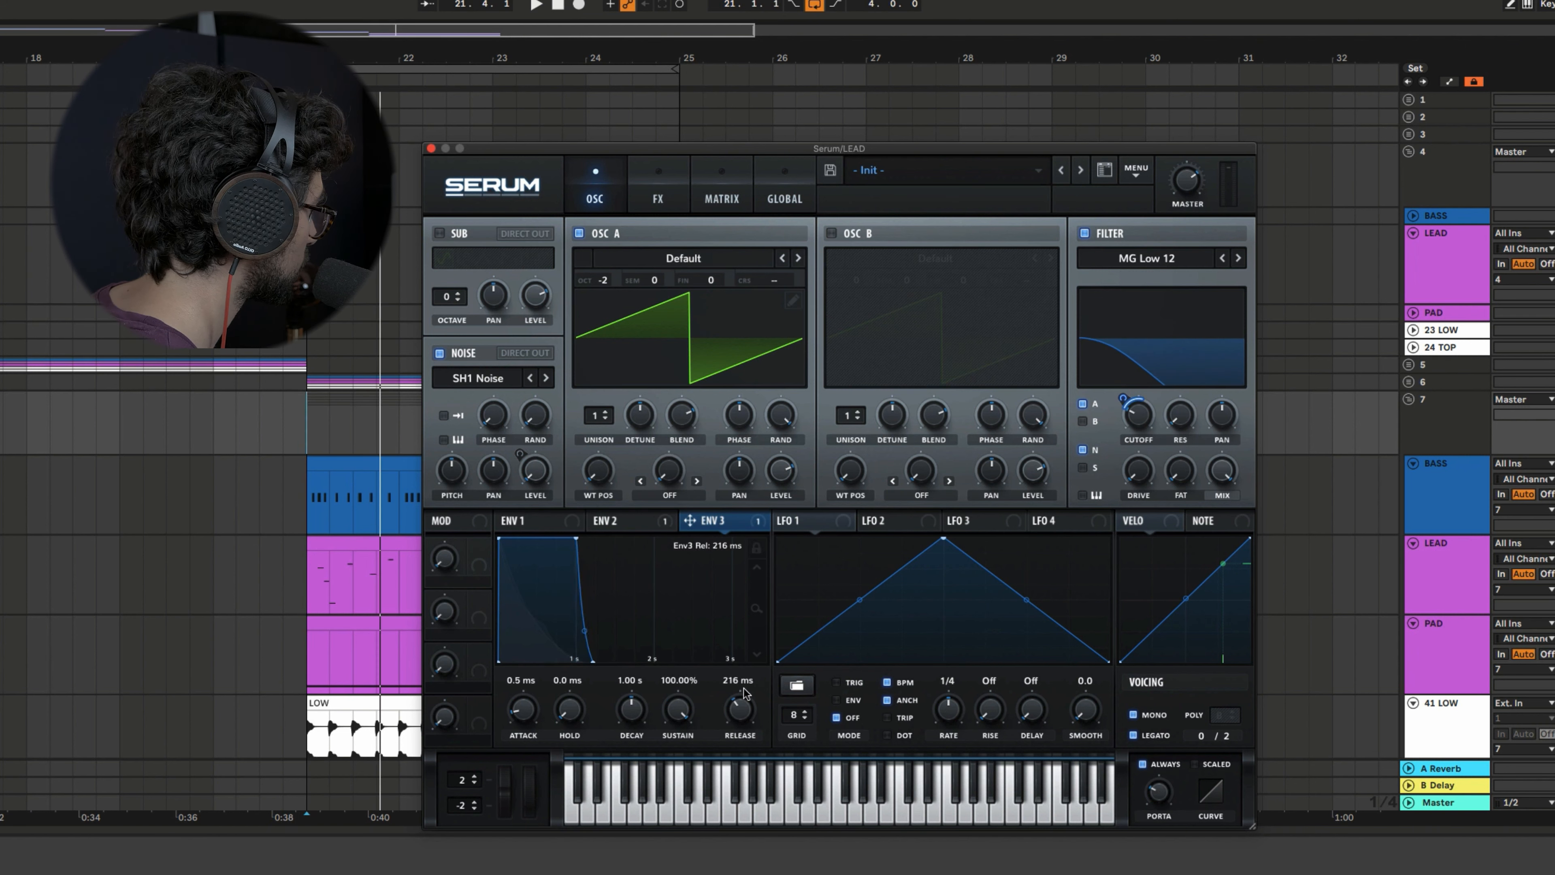
Set Env 3's decay to 859 ms, sustain to 41.42% and release to 301 ms, and adjust its modulation depth on the cutoff
key("space")
left_click_drag(632, 711, 667, 784)
left_click_drag(679, 716, 740, 709)
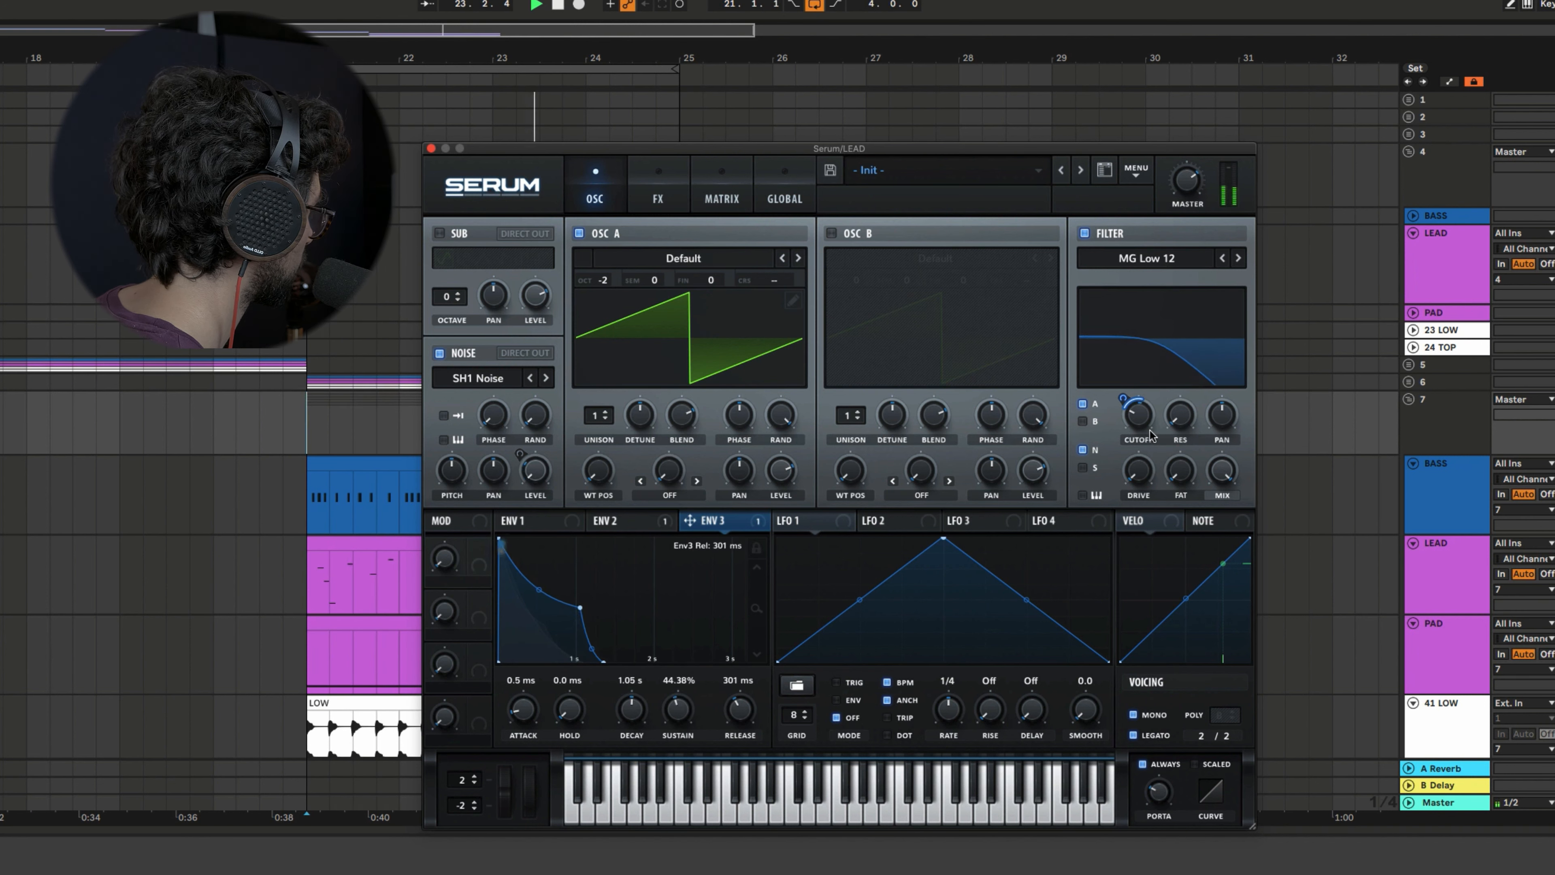
left_click_drag(1129, 396, 1131, 423)
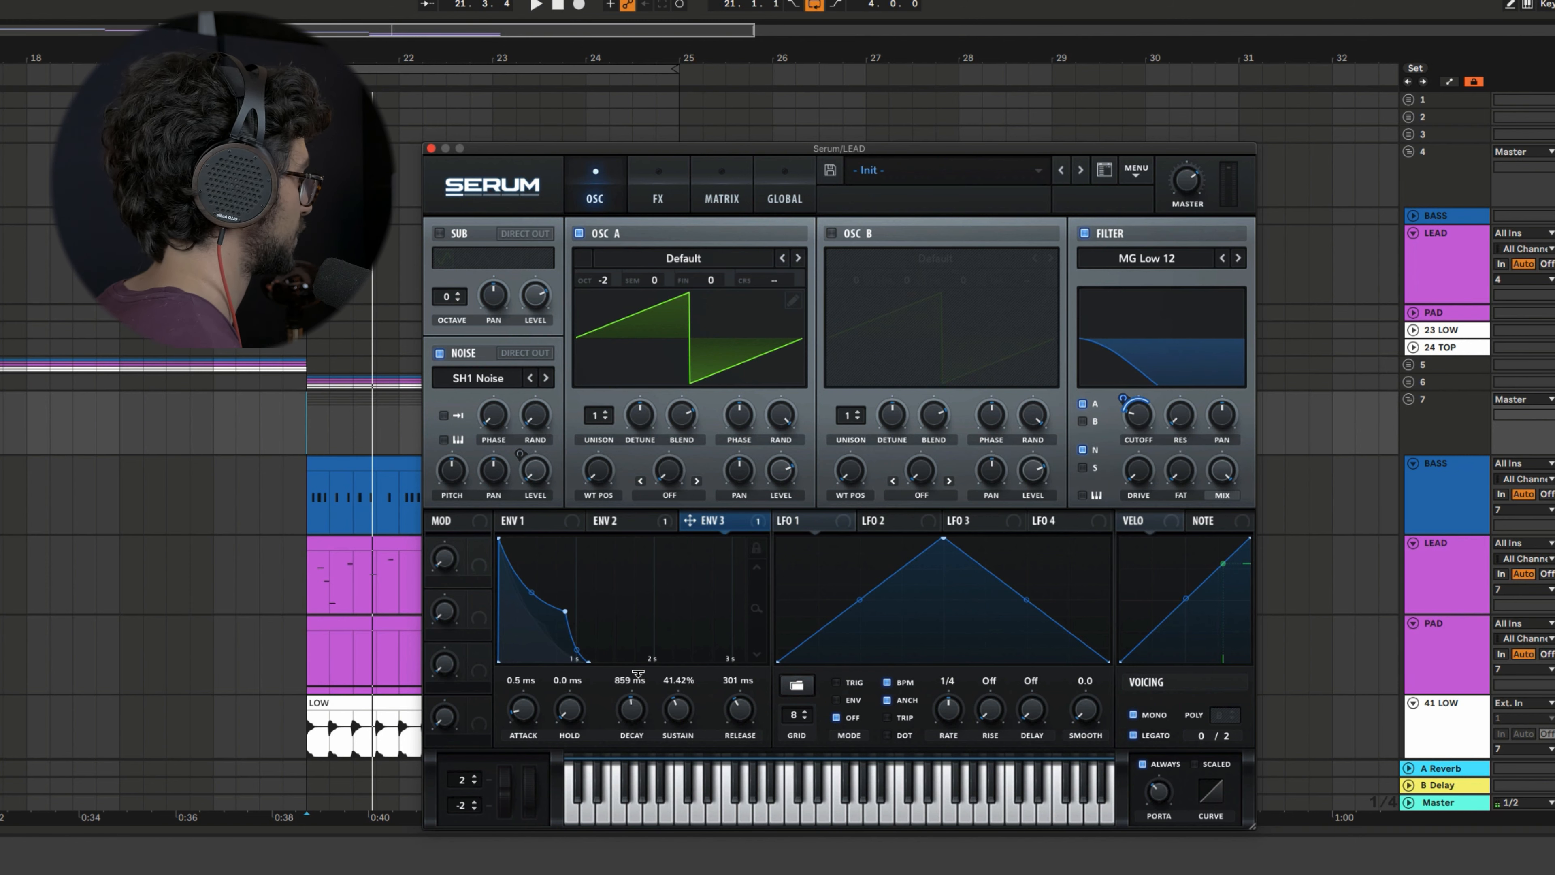
Turn off BPM sync for LFO 1, assign it to oscillator A's fine tuning and audition the result
left_click_drag(636, 146, 646, 107)
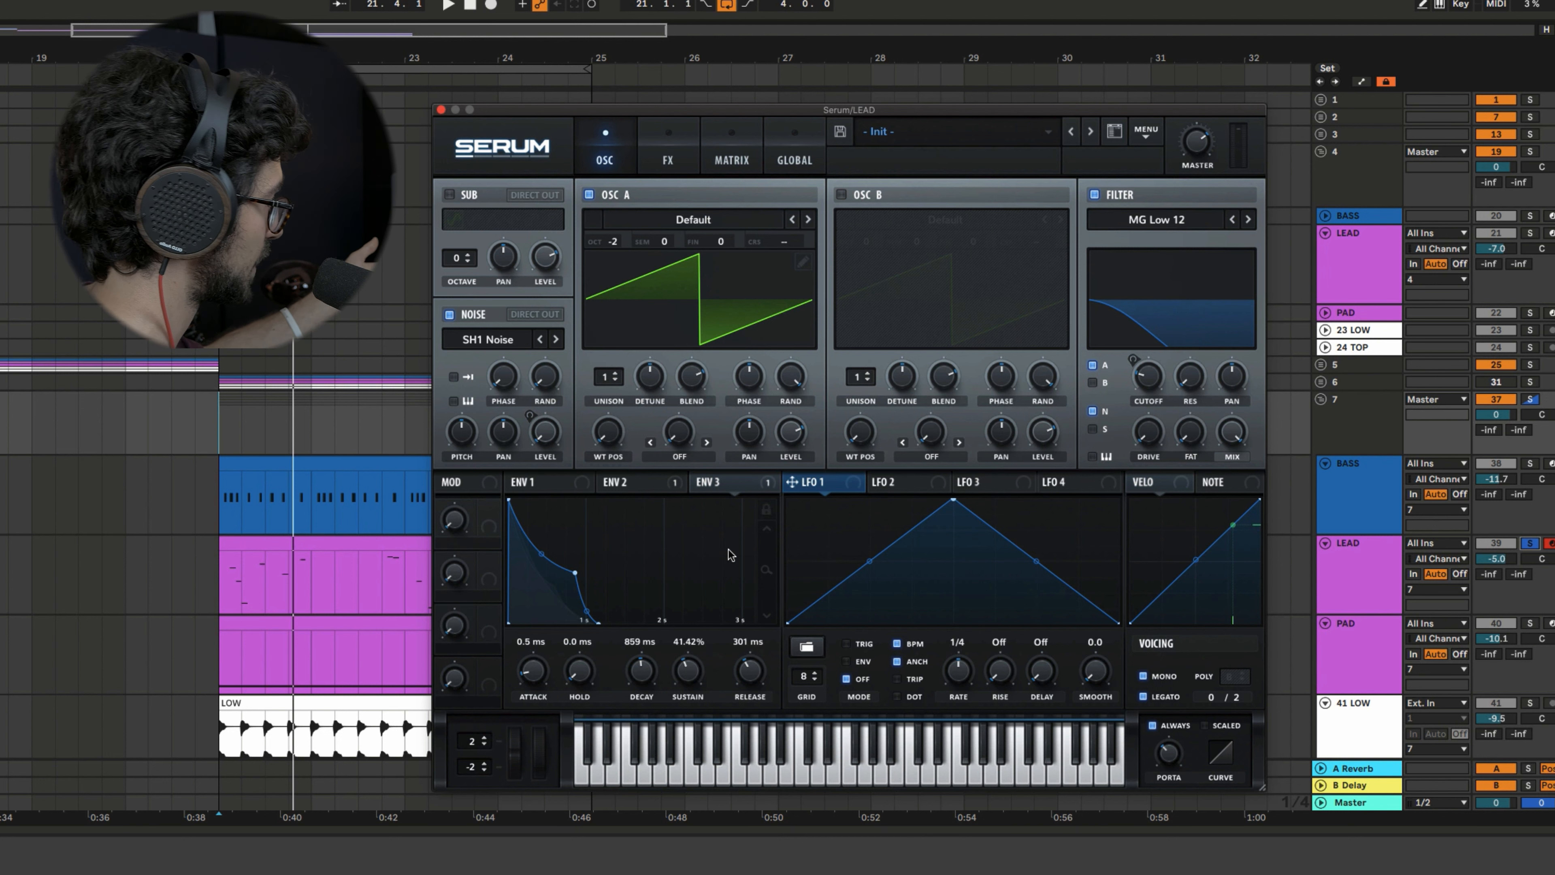
left_click(897, 643)
left_click_drag(792, 481, 753, 342)
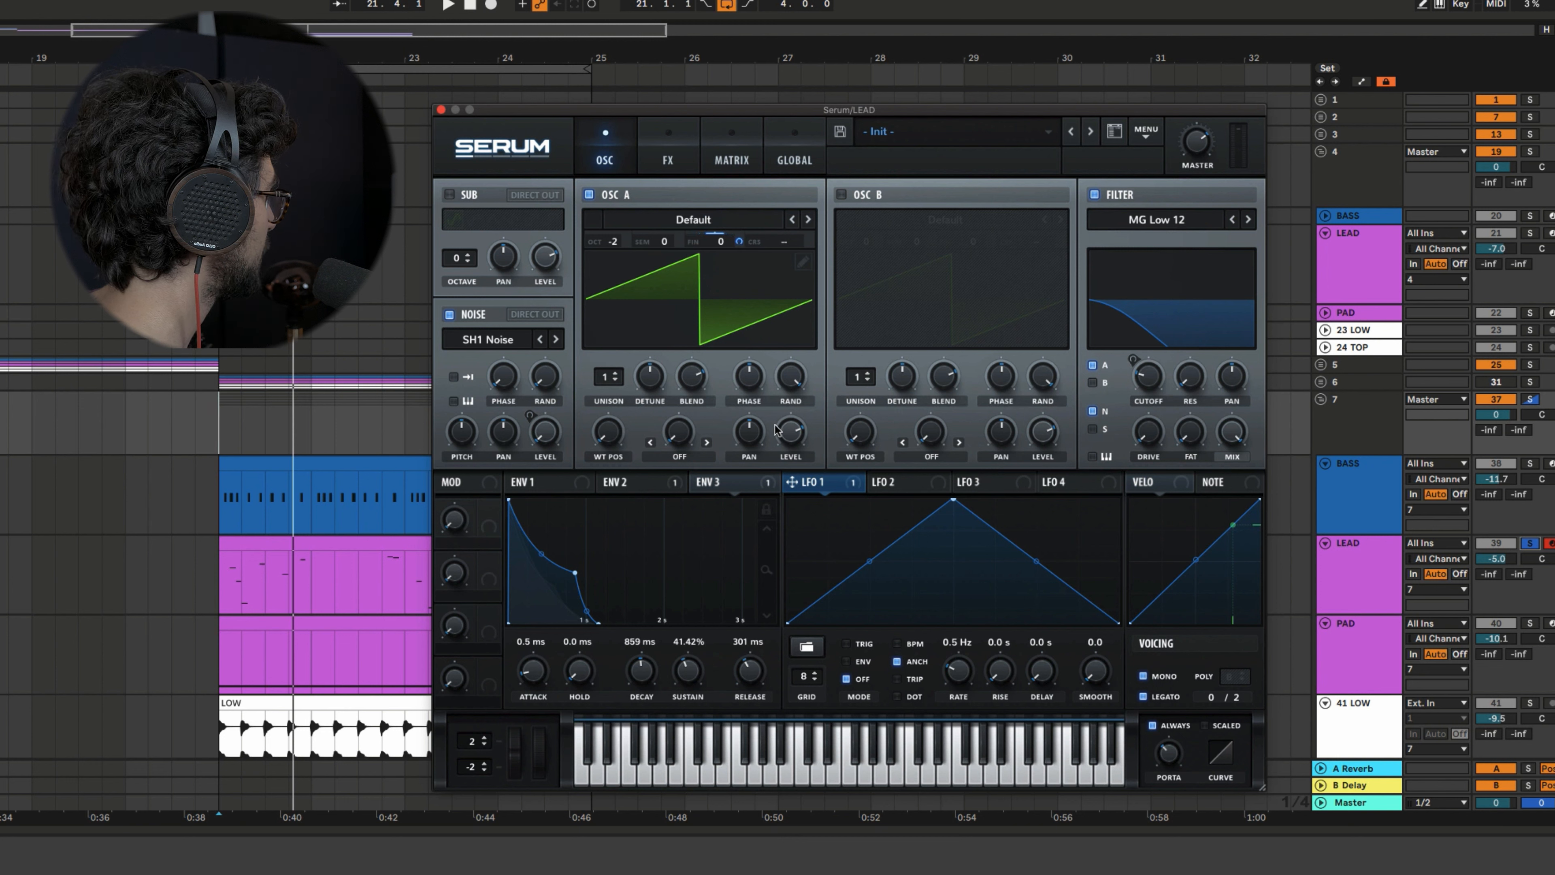
key("space")
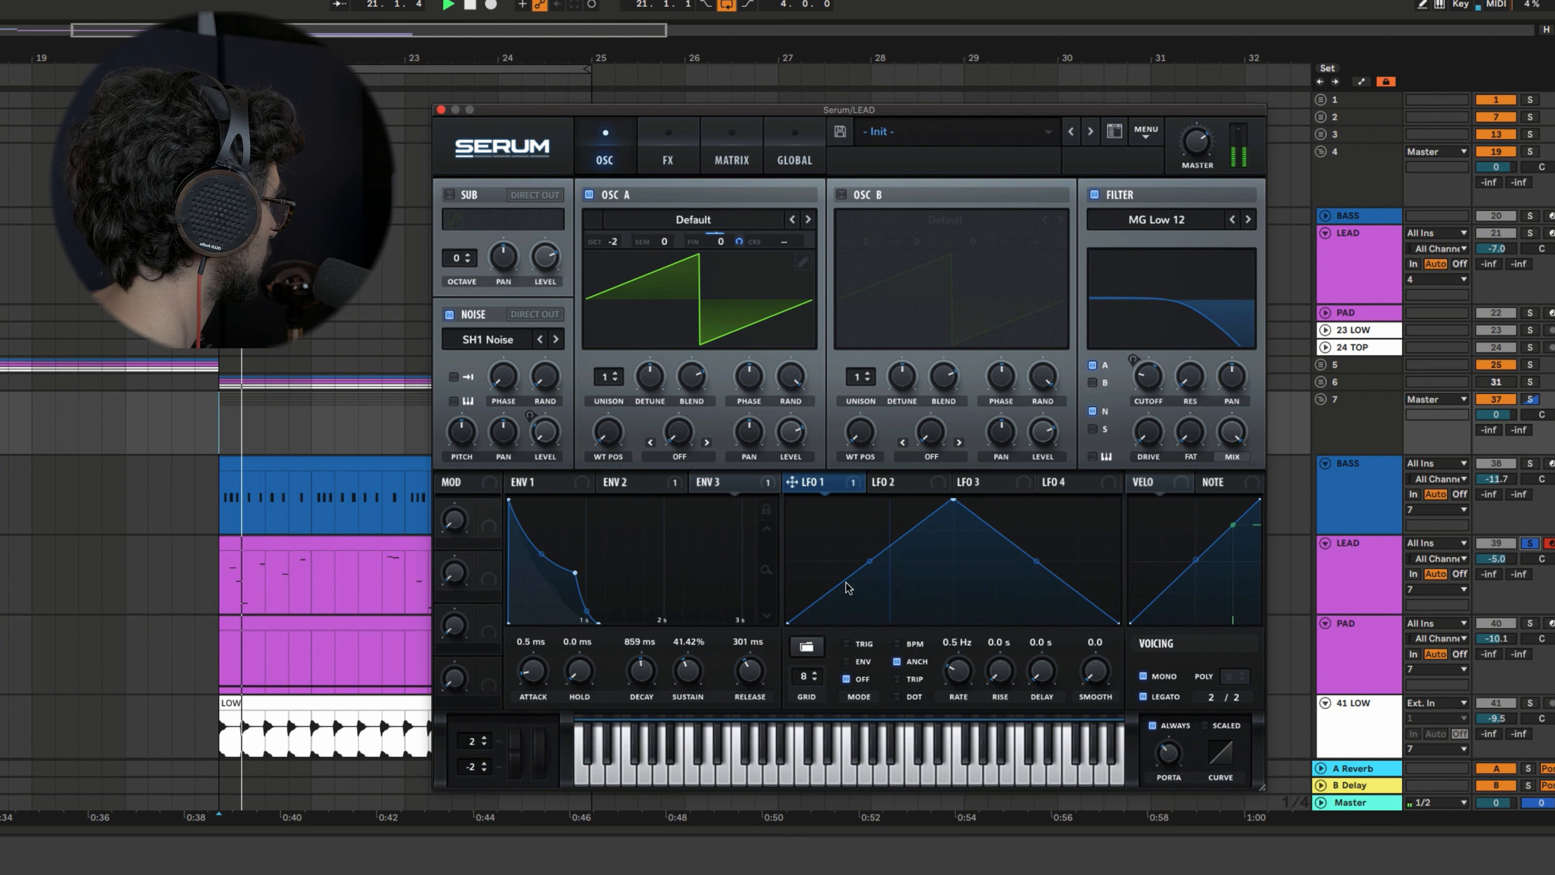
key("space")
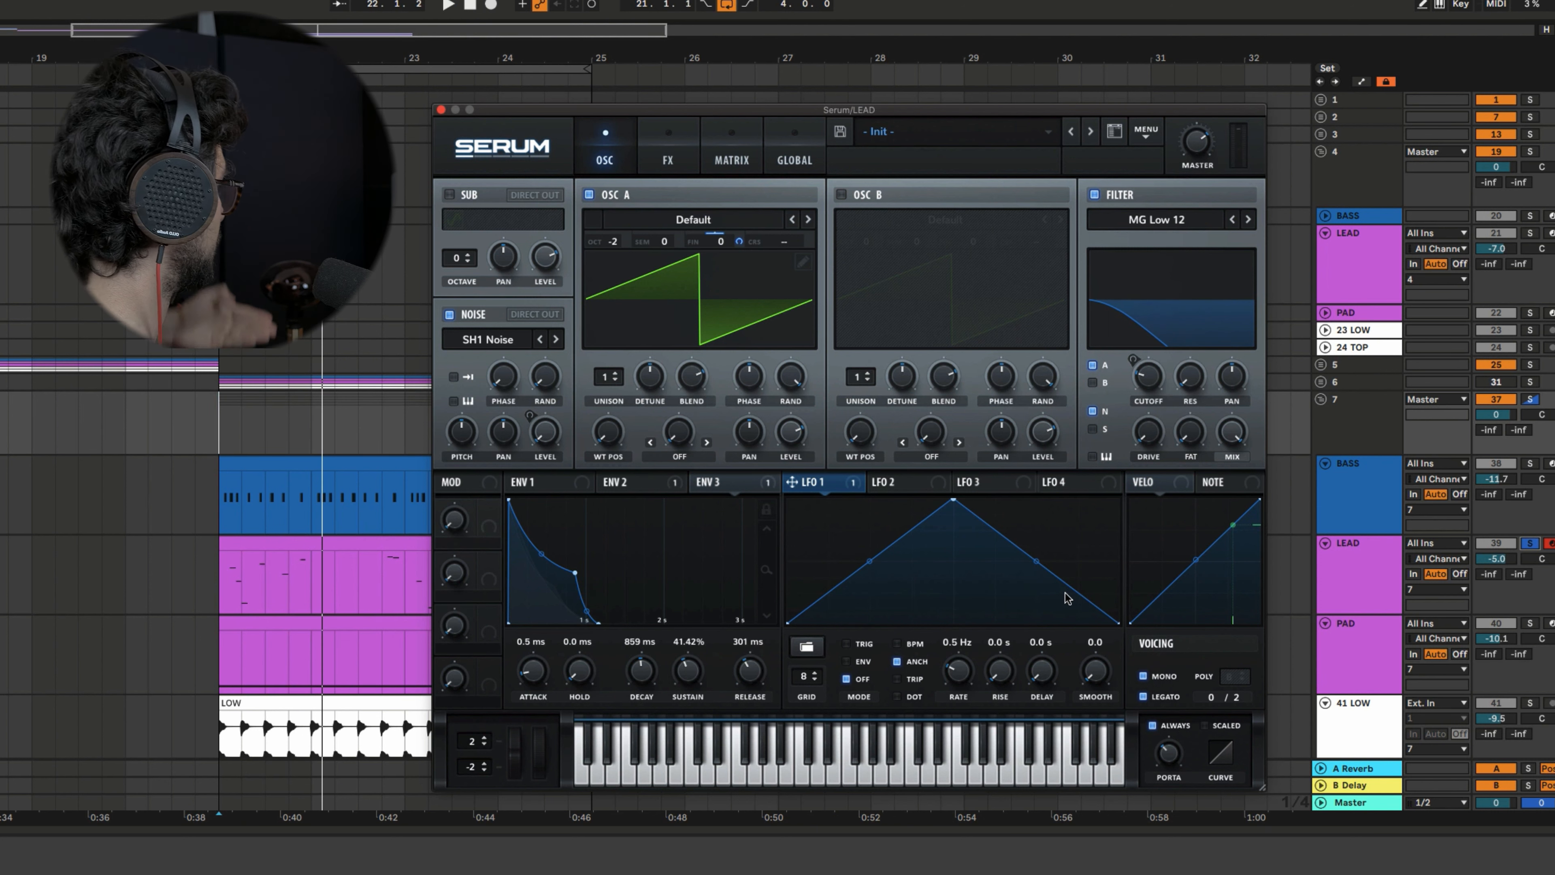
Load the basic sine shape into LFO 1
left_click(807, 646)
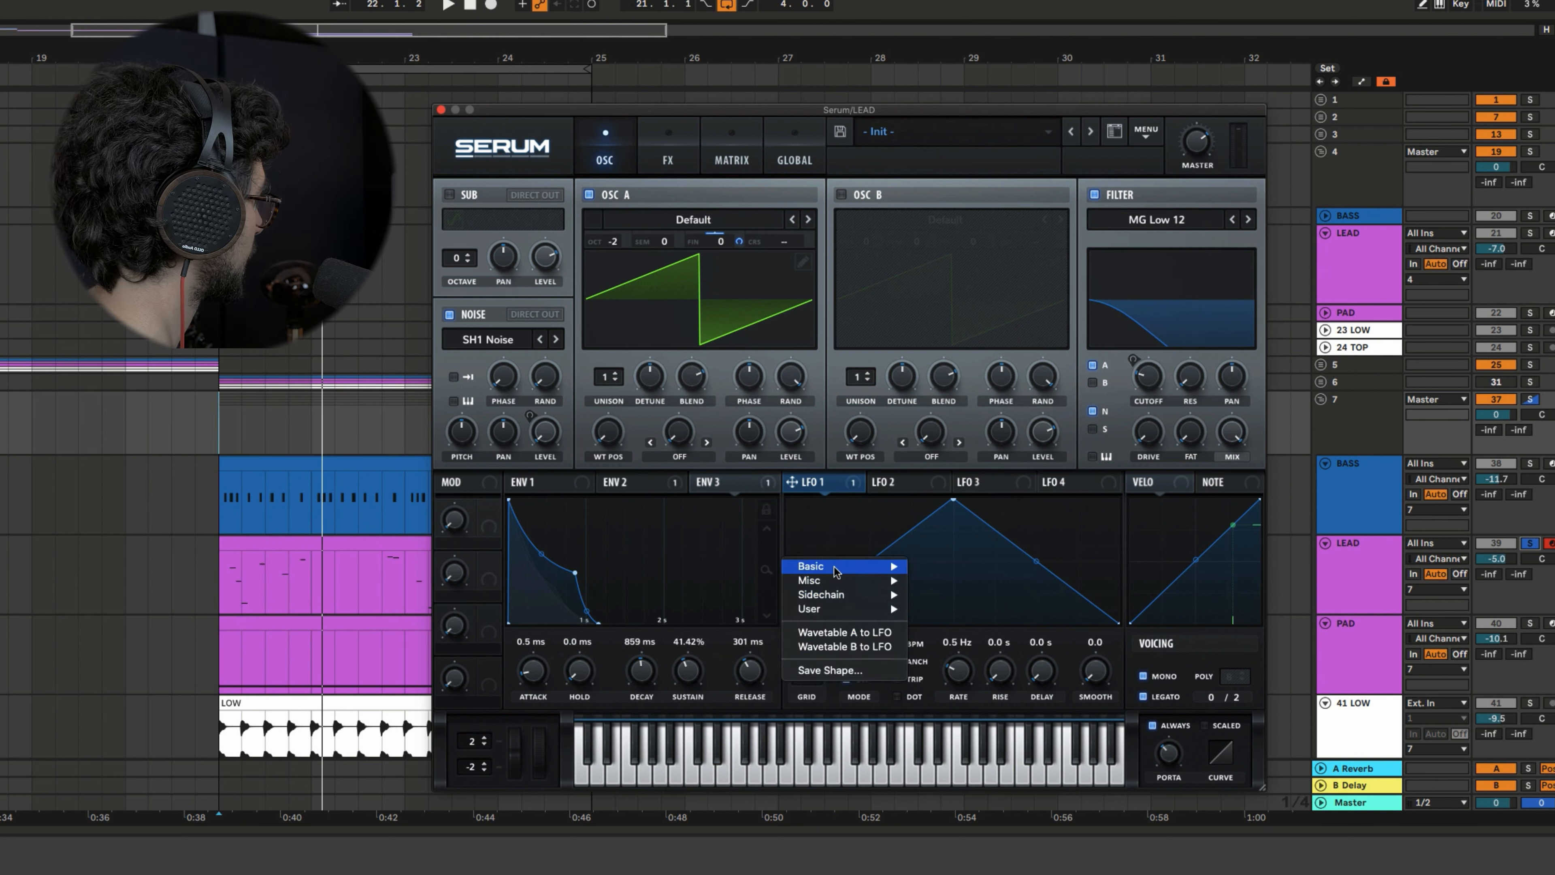
mouse_move(858, 566)
left_click(981, 681)
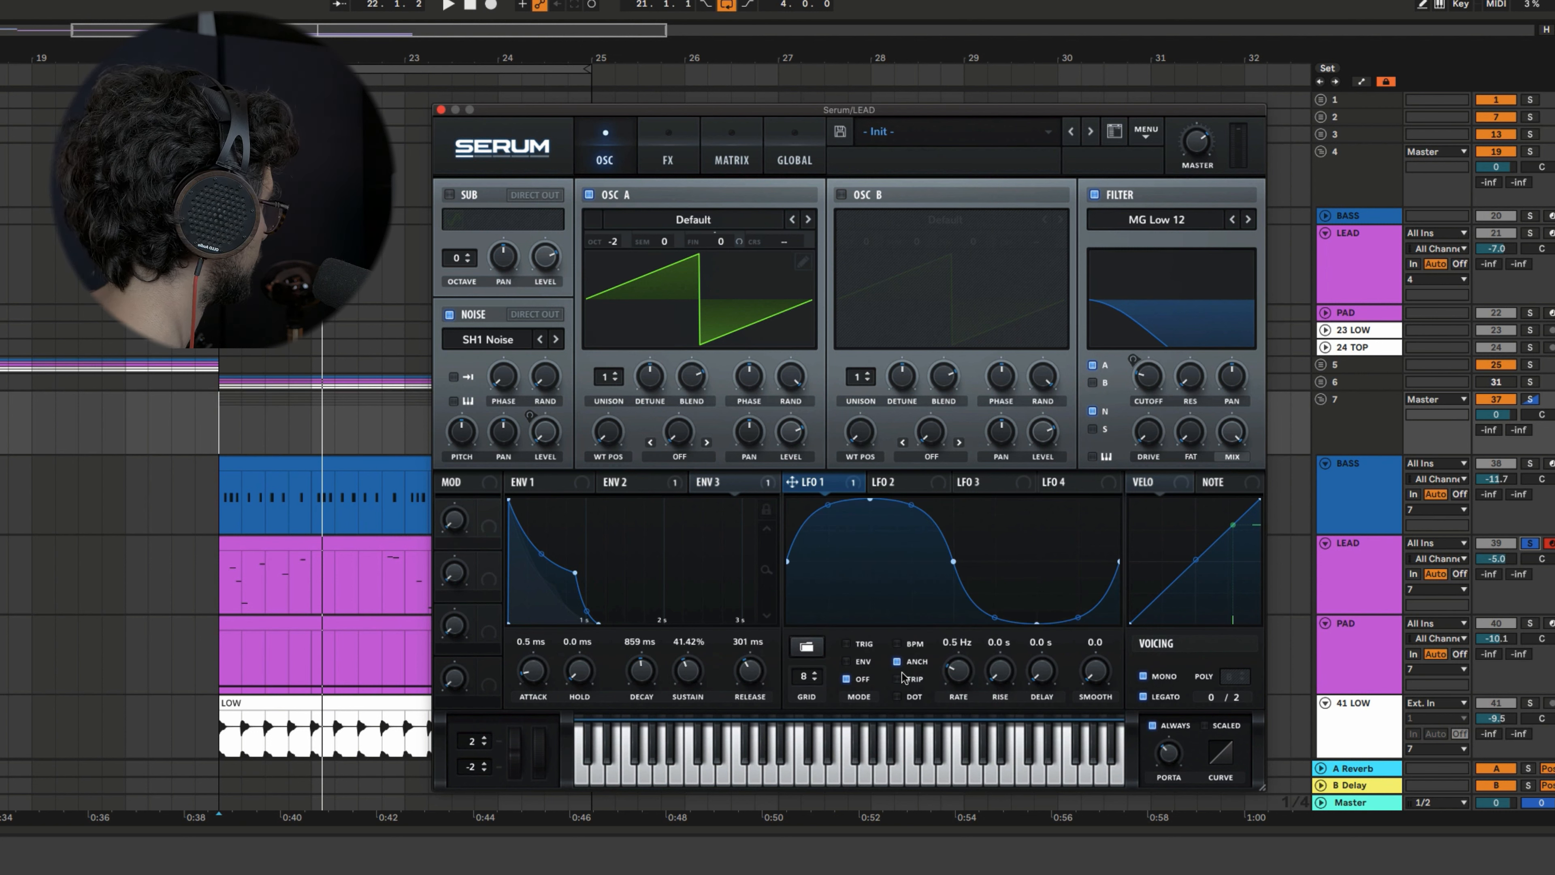
Try LFO 1 at 1.0 Hz against the loop and settle its rate at 0.6 Hz
key("space")
left_click_drag(963, 674, 963, 666)
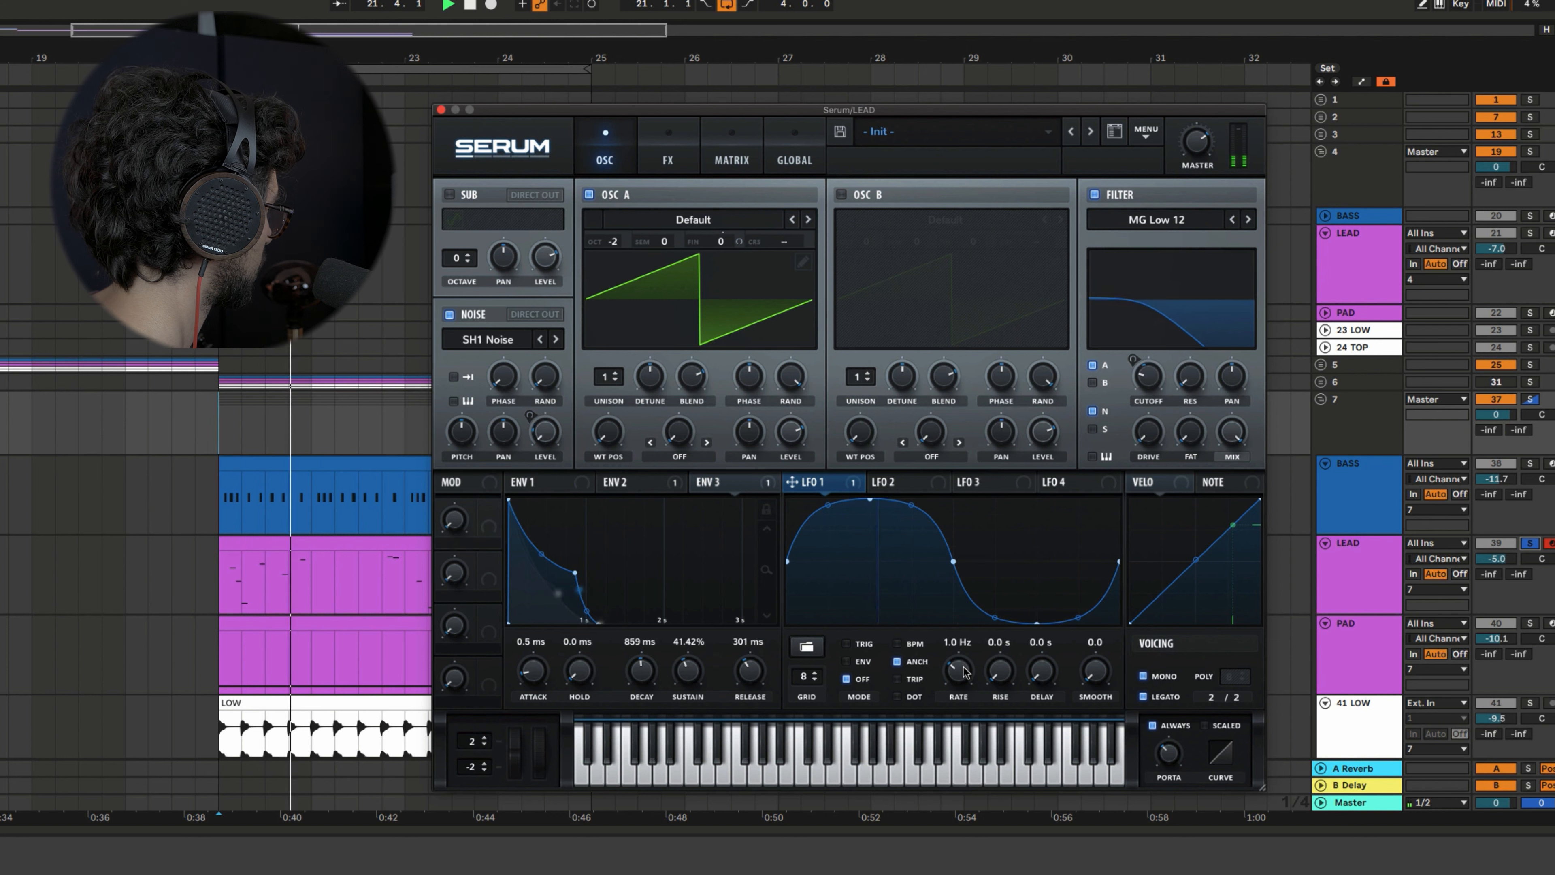
key("space")
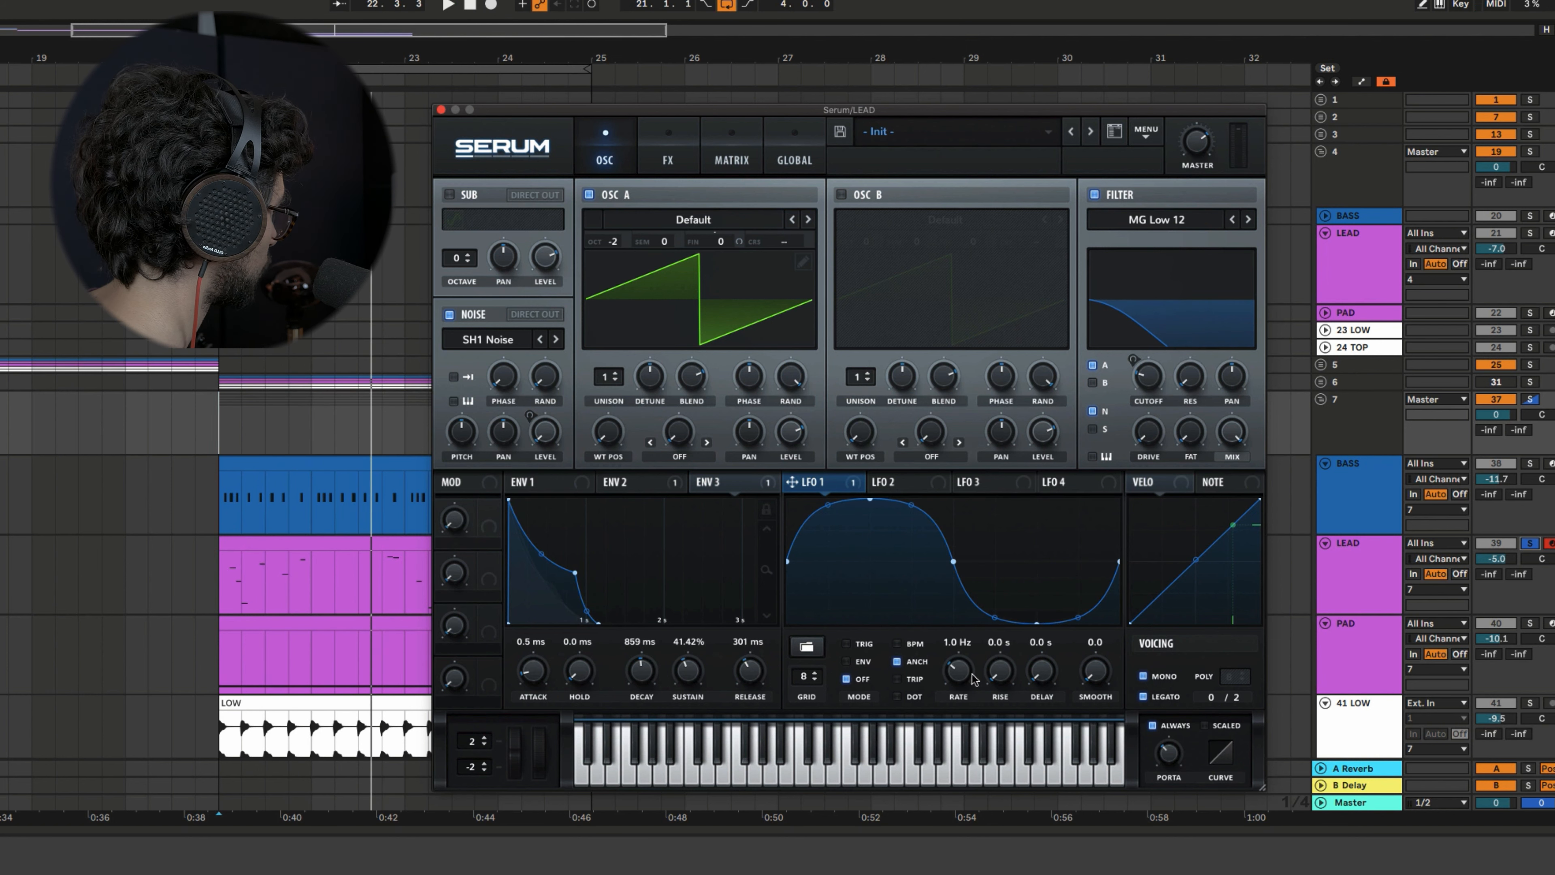
left_click_drag(974, 678, 969, 686)
key("space")
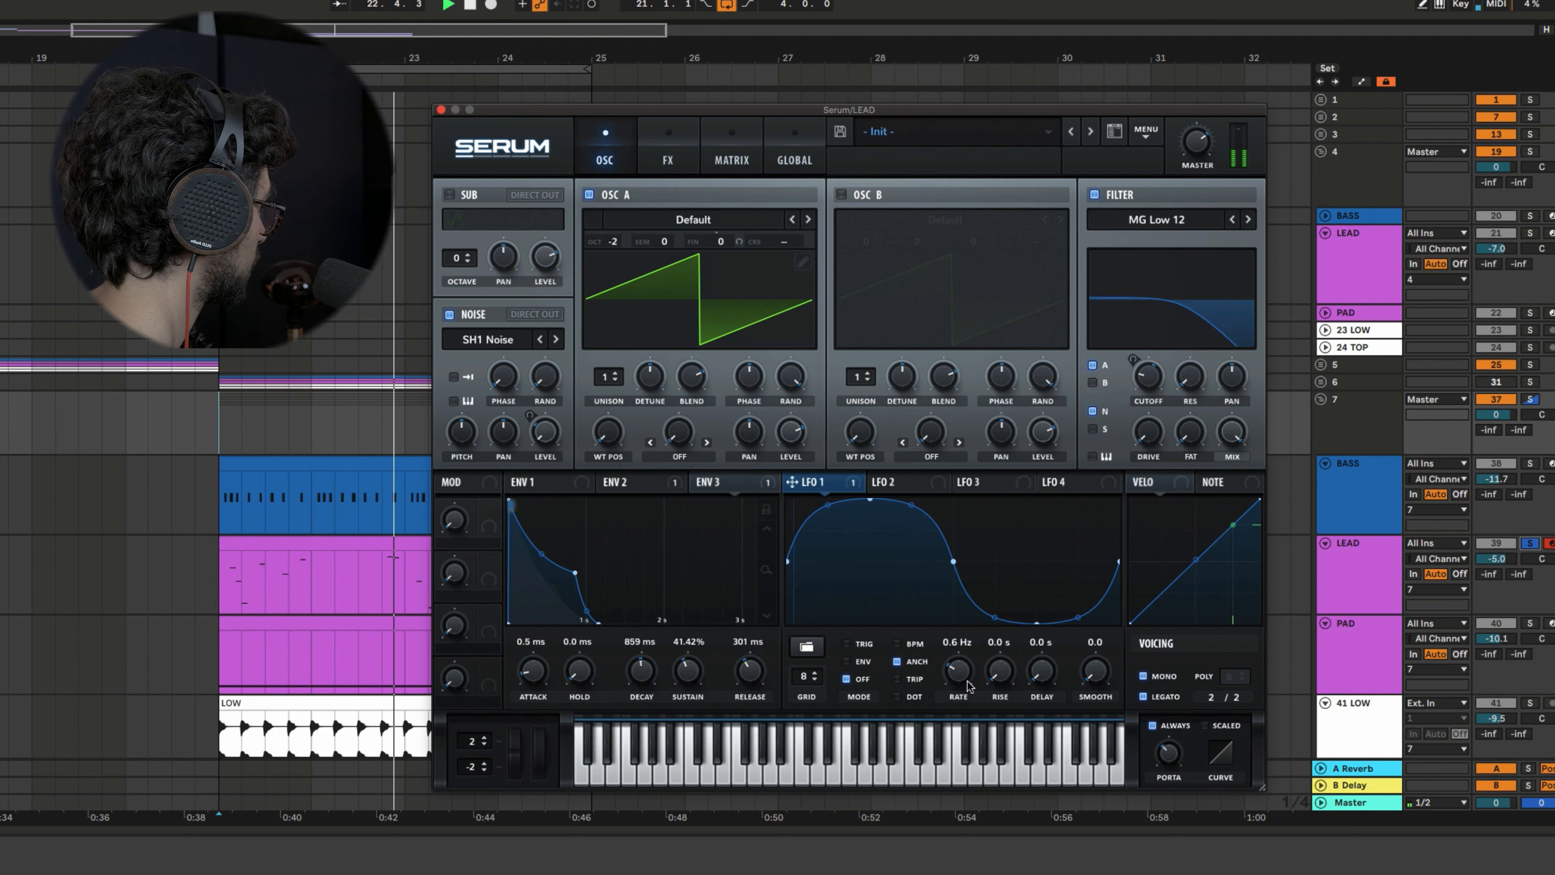
Lower LFO 1's modulation amount on oscillator A's fine tuning in the modulation matrix and audition the loop
left_click(731, 161)
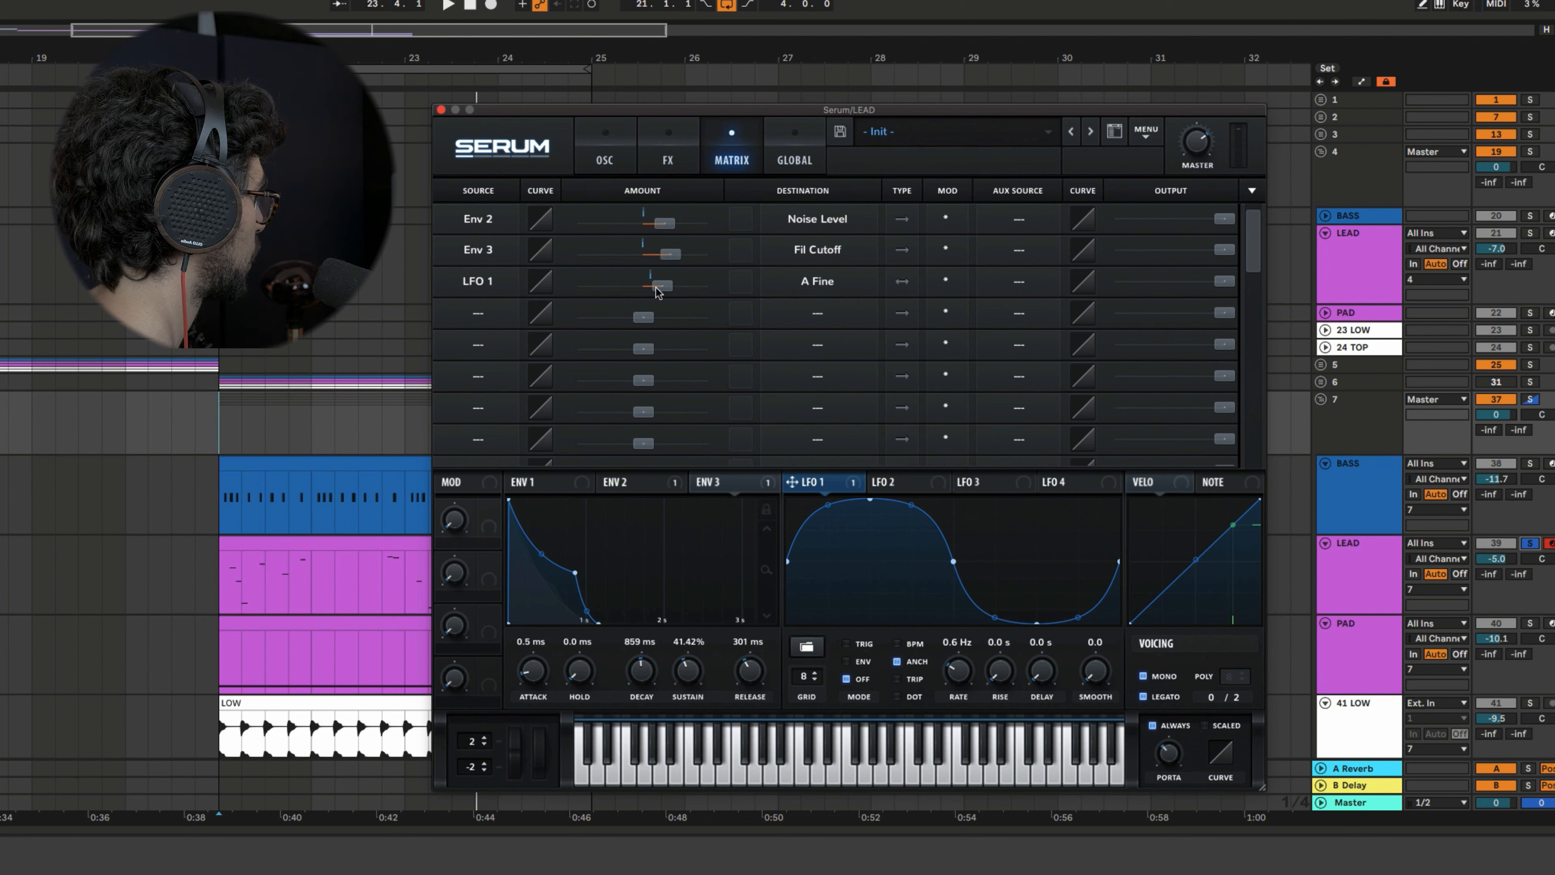
left_click_drag(657, 290, 648, 290)
key("space")
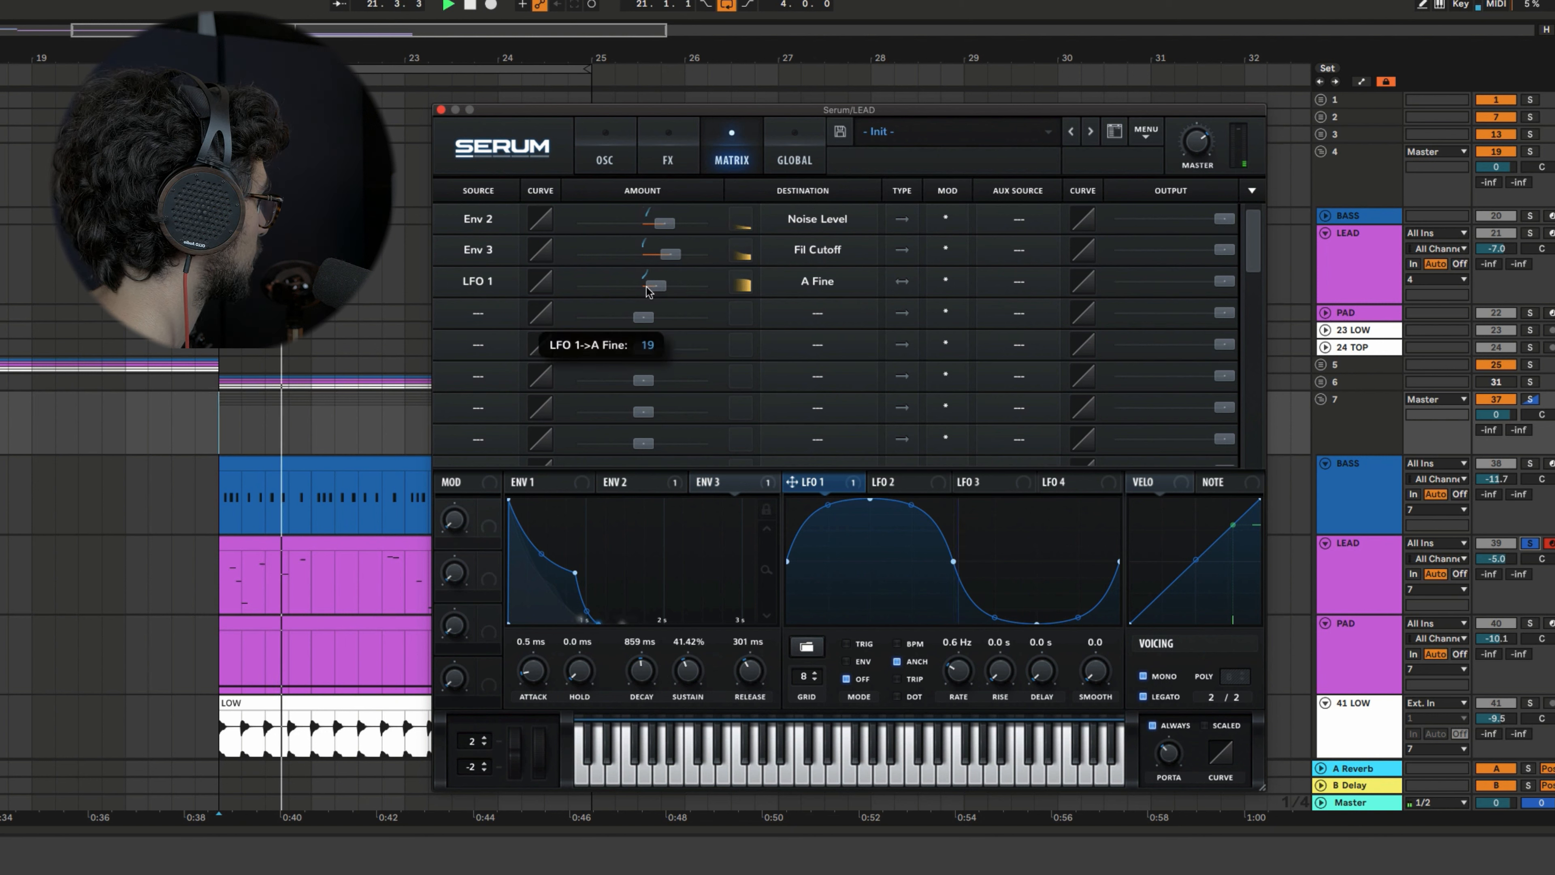
key("space")
Change the modulation source for oscillator A's fine tuning to Chaos1 and check the Chaos 1 rate setting
left_click(604, 160)
left_click(668, 160)
left_click(729, 161)
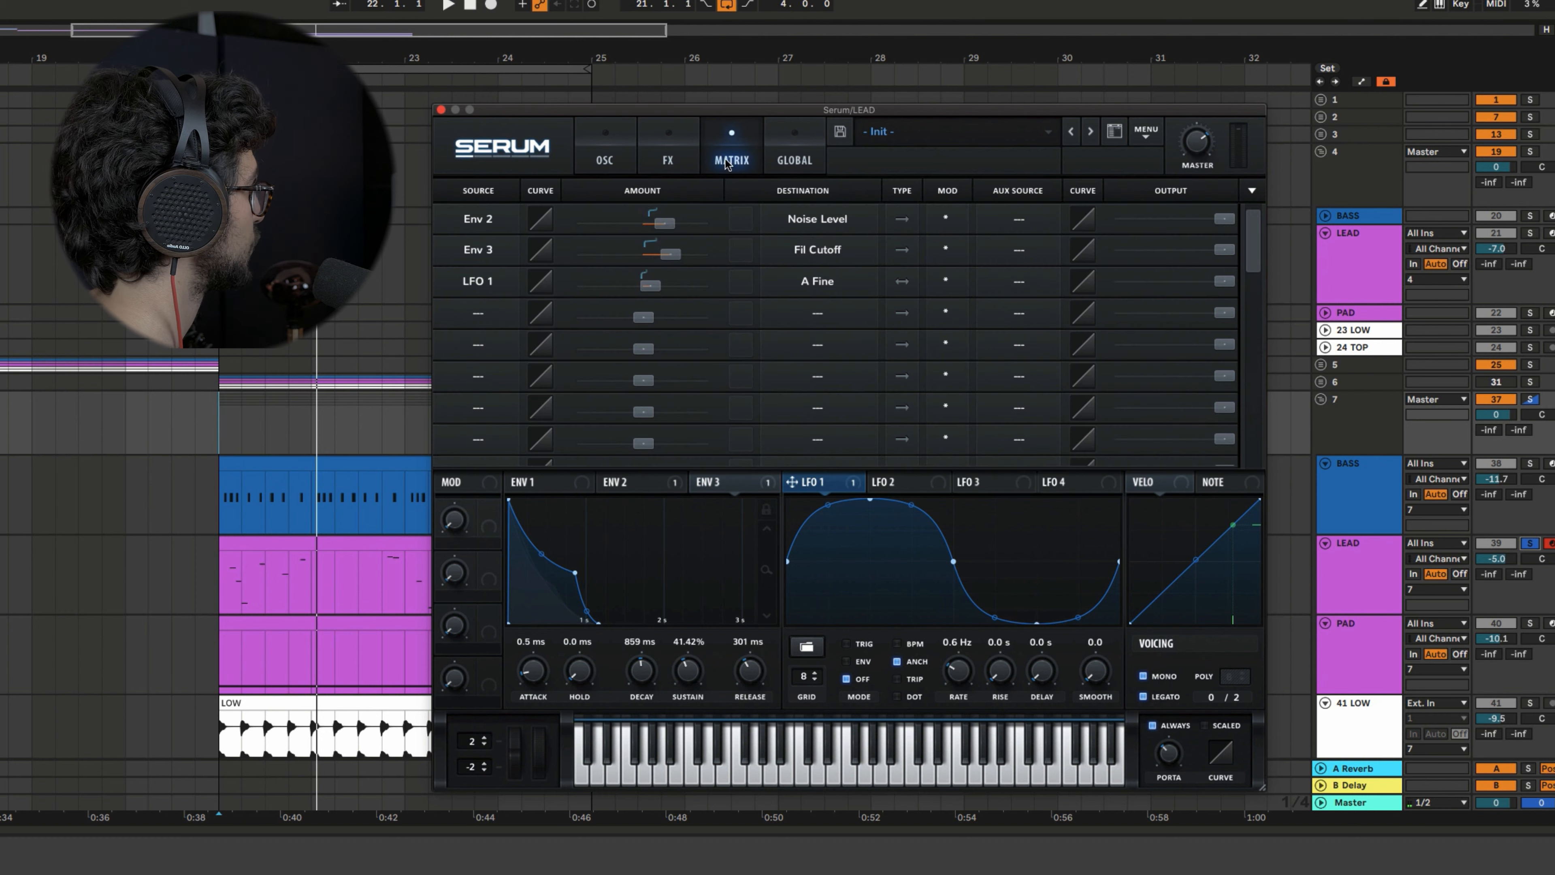
left_click(494, 282)
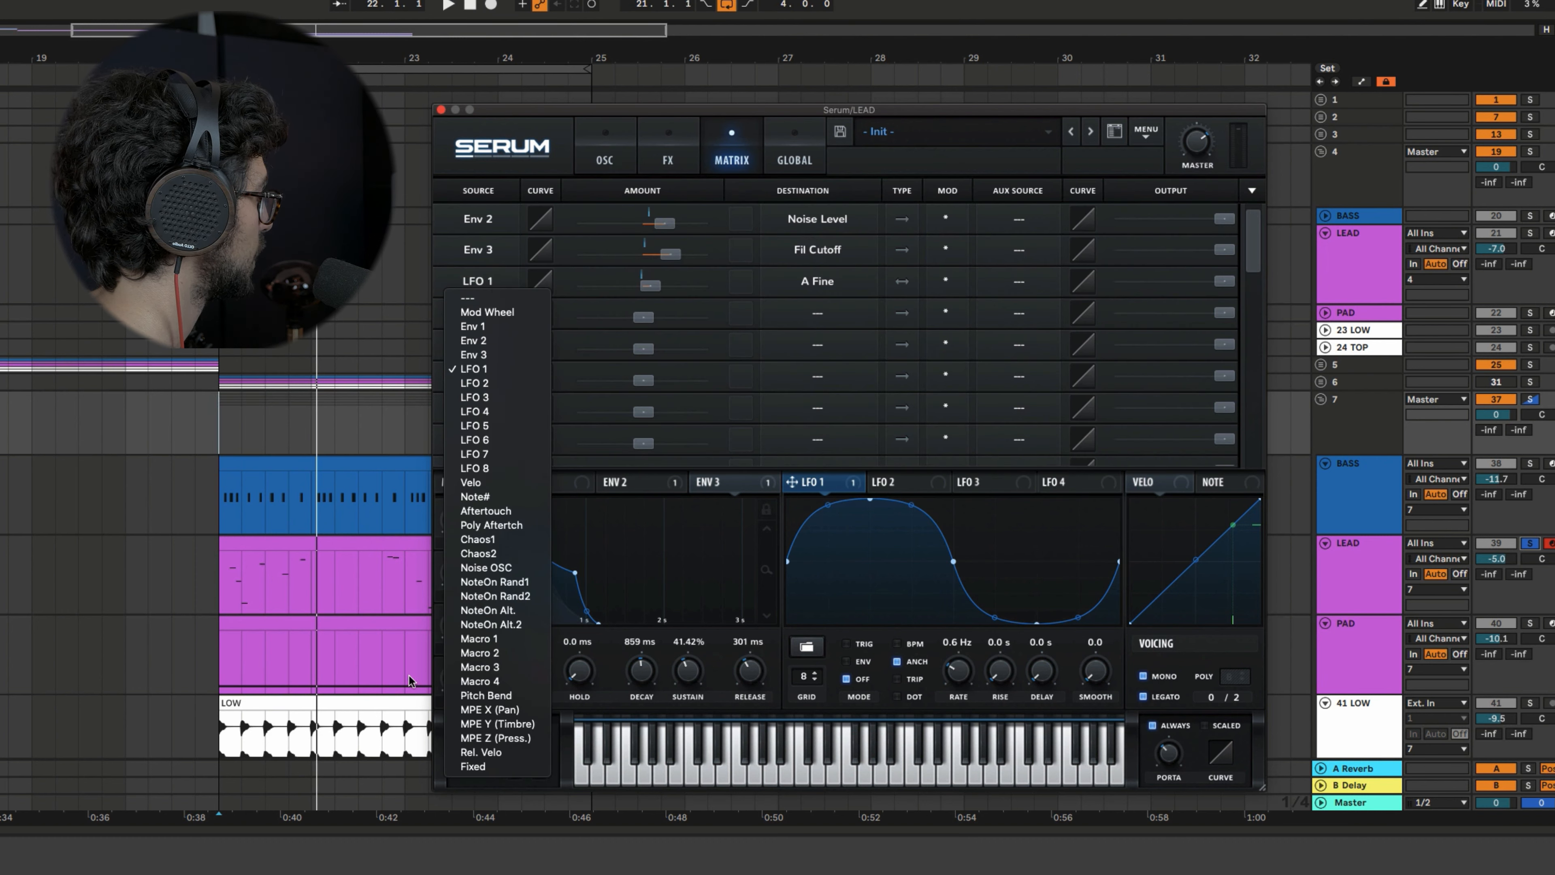
left_click(480, 539)
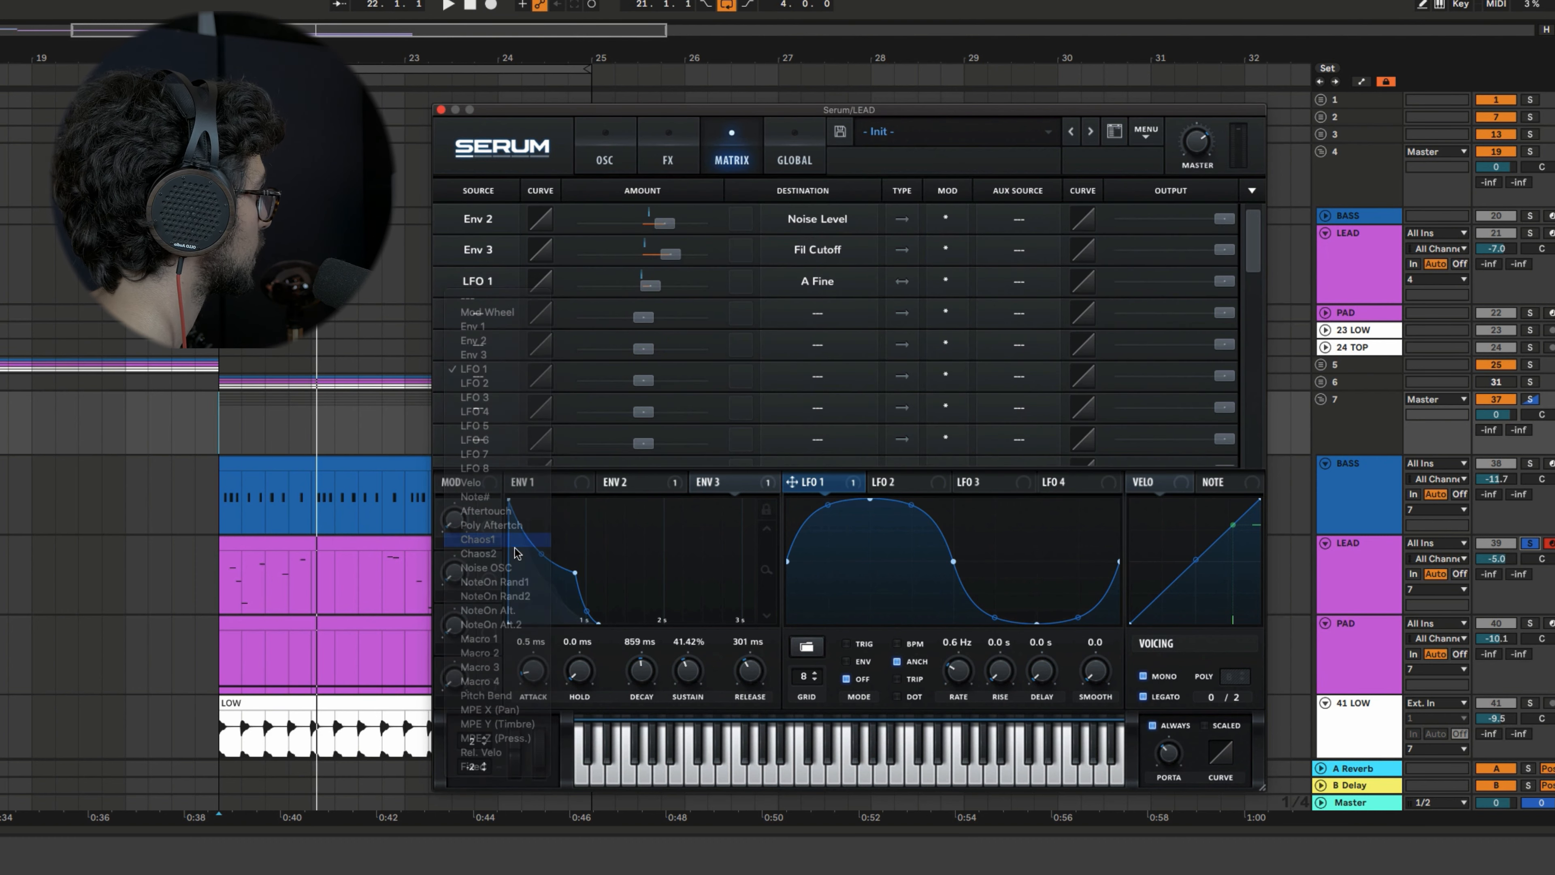
left_click(795, 138)
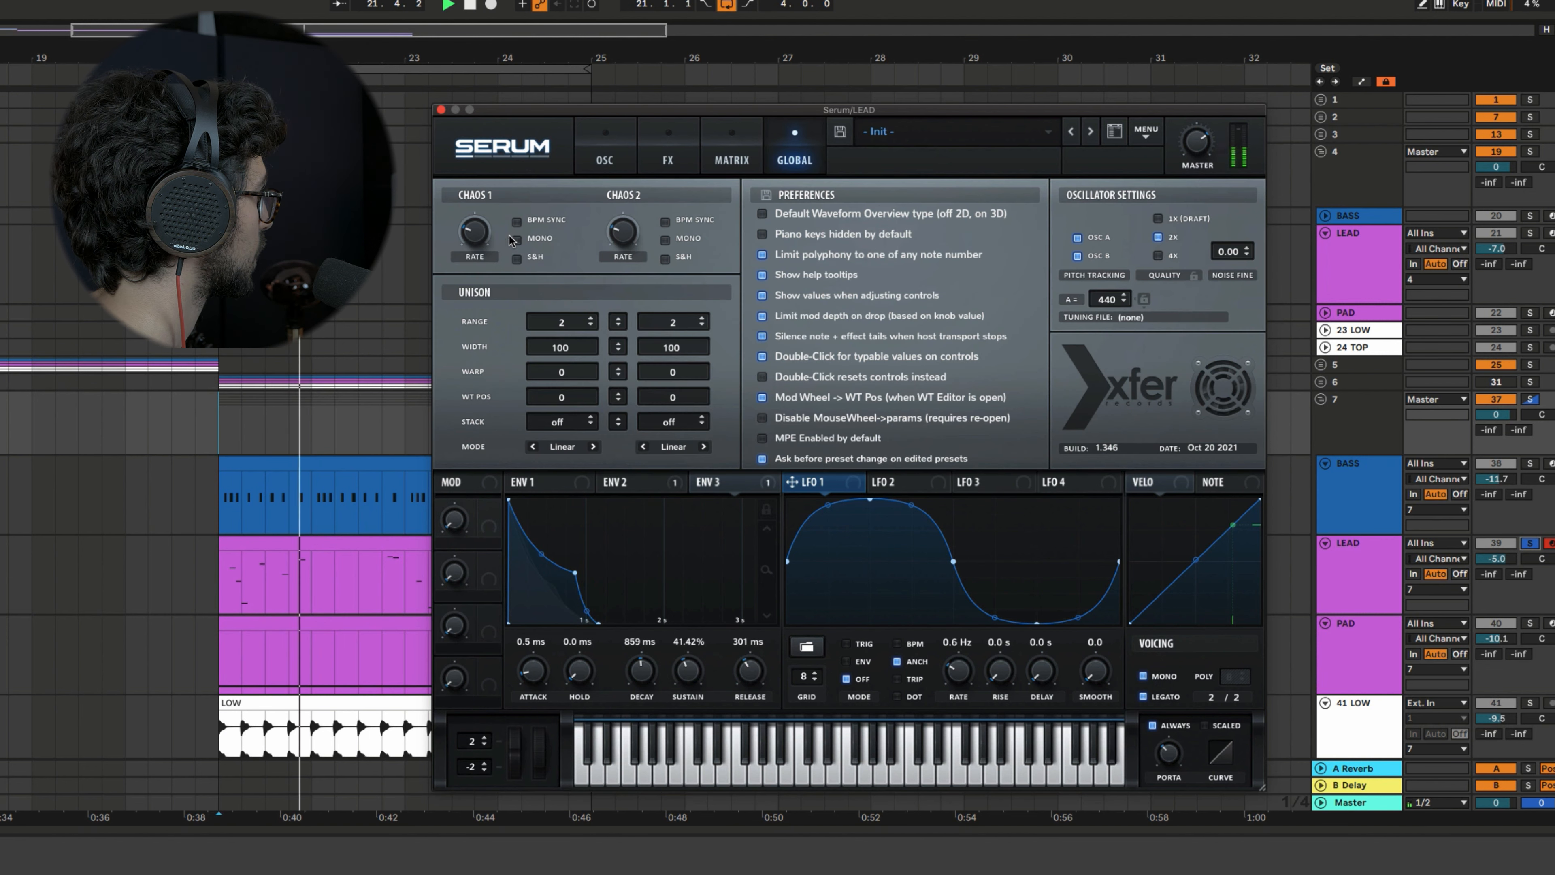
mouse_move(486, 247)
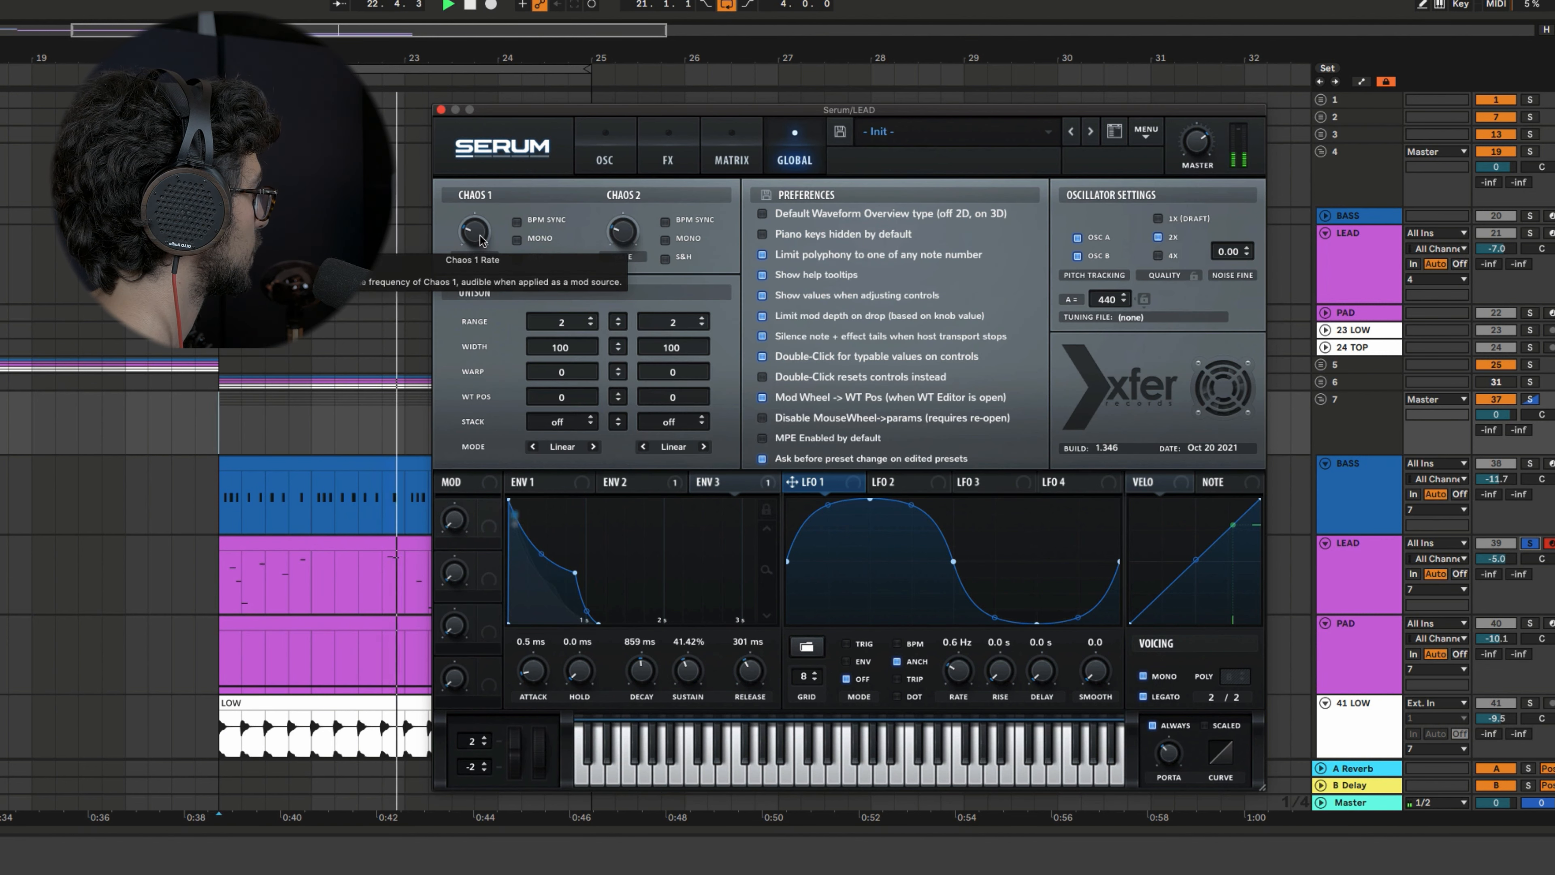
Raise the Chaos1 modulation amount on A Fine, unsolo the lead track and play the loop with the full arrangement
left_click(621, 161)
left_click(732, 159)
mouse_move(654, 286)
left_mouse_down()
mouse_move(691, 296)
mouse_move(676, 296)
left_mouse_up()
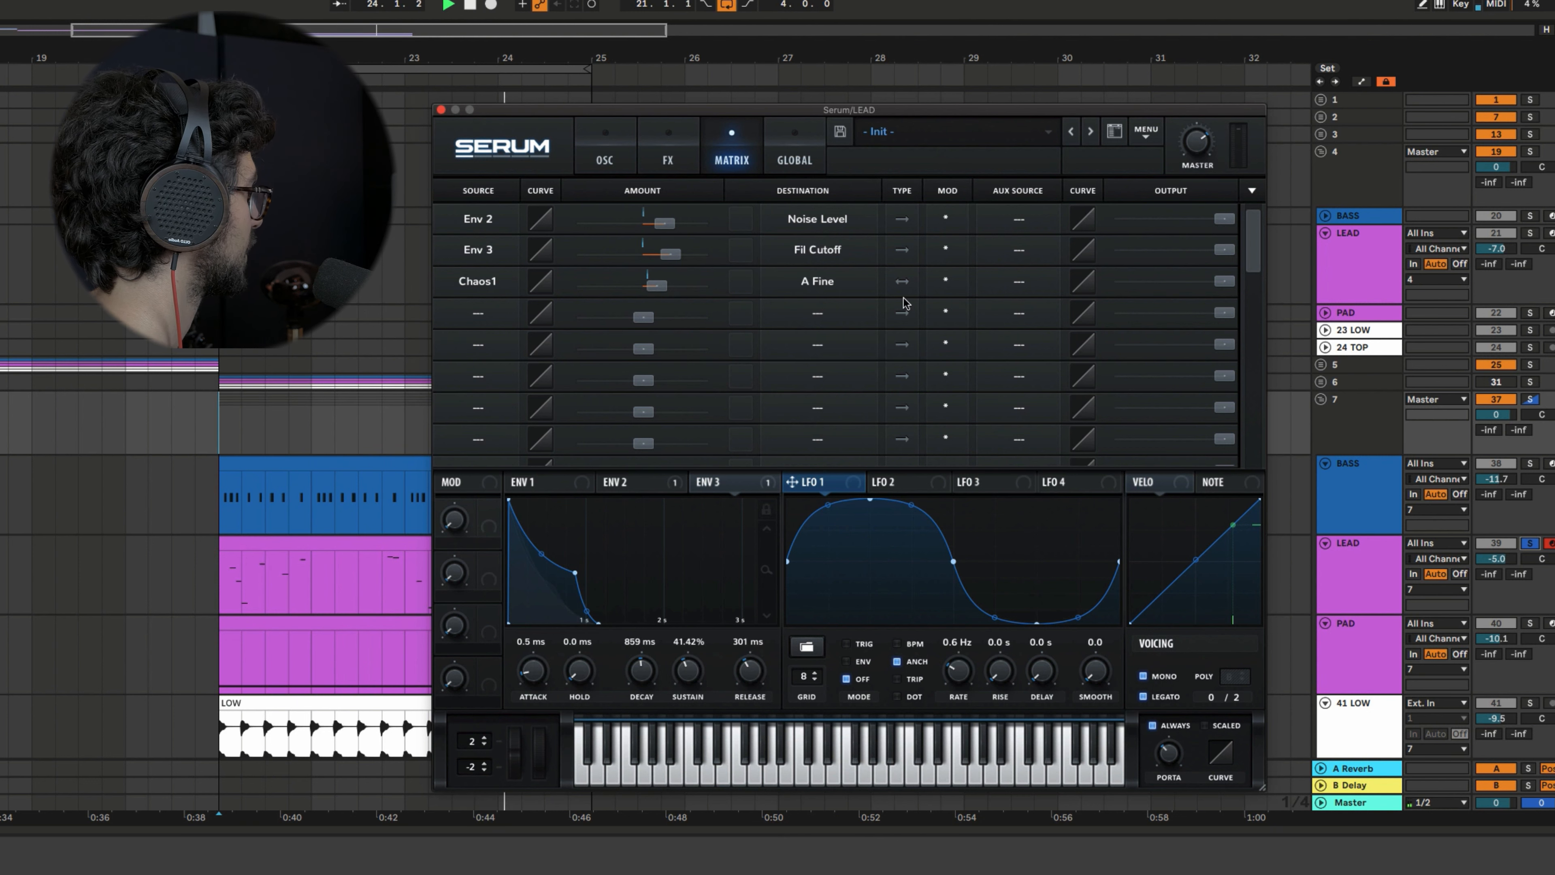
left_click(1531, 543)
key("space")
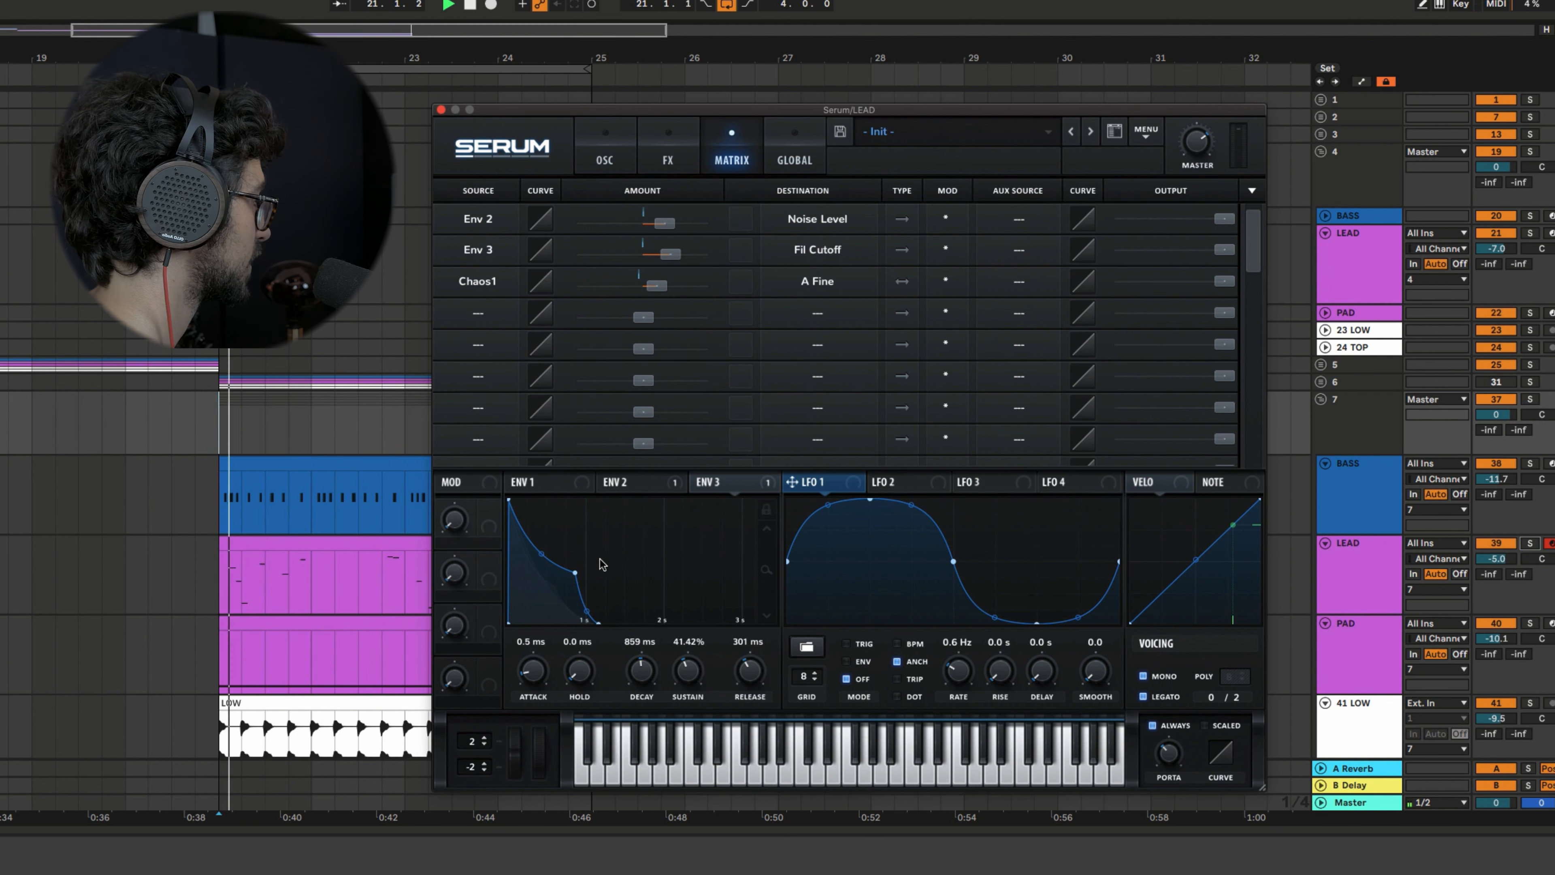
Set the reverb effect's mix to 24%
left_click(604, 158)
left_click(667, 158)
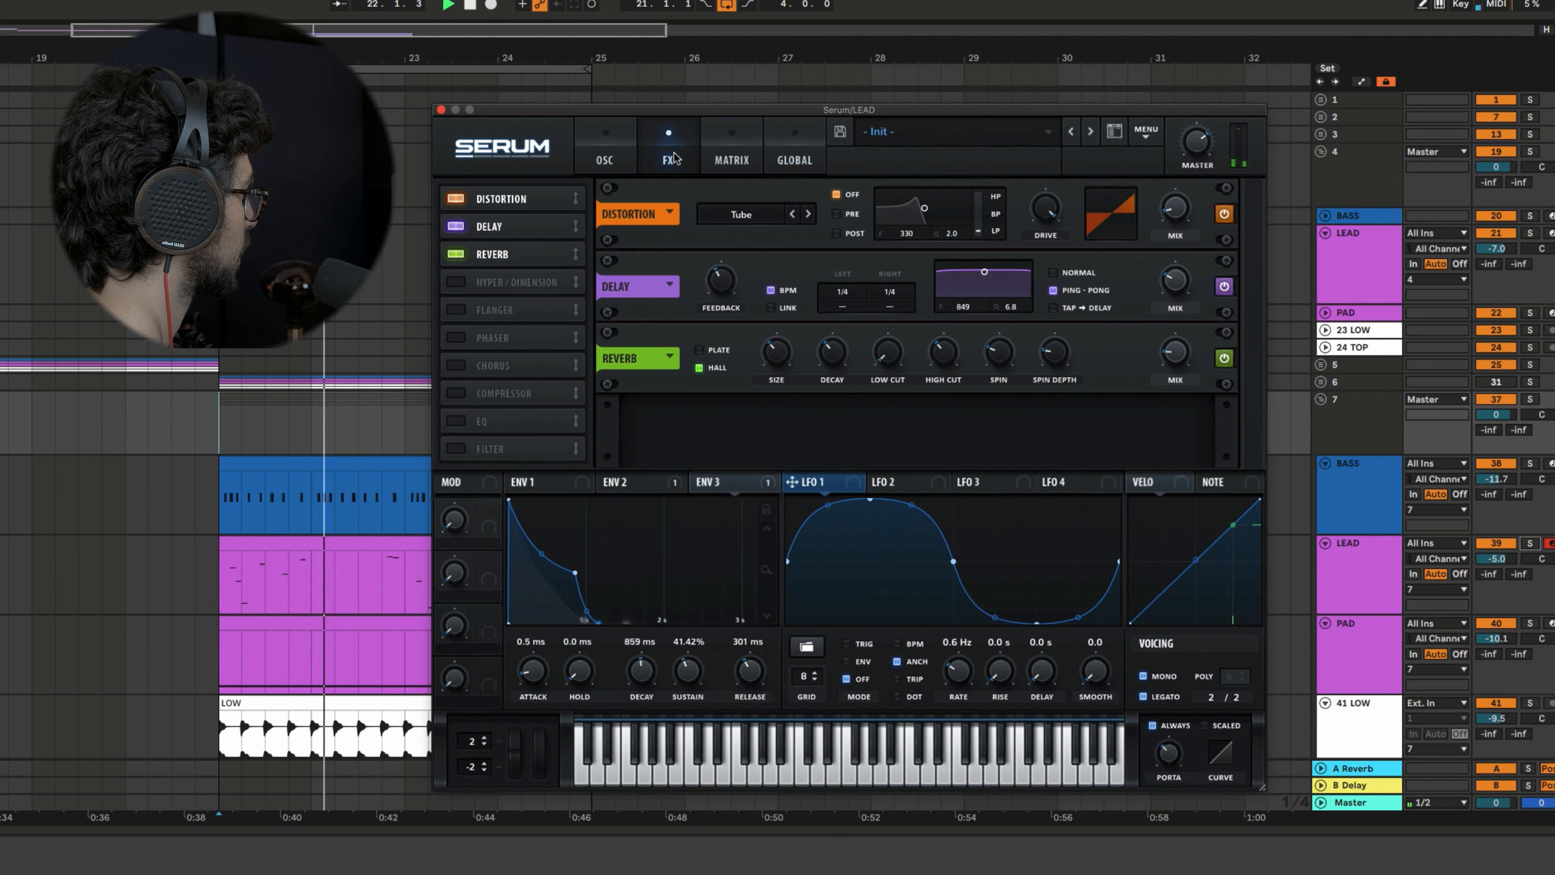
left_click_drag(1171, 356, 1170, 344)
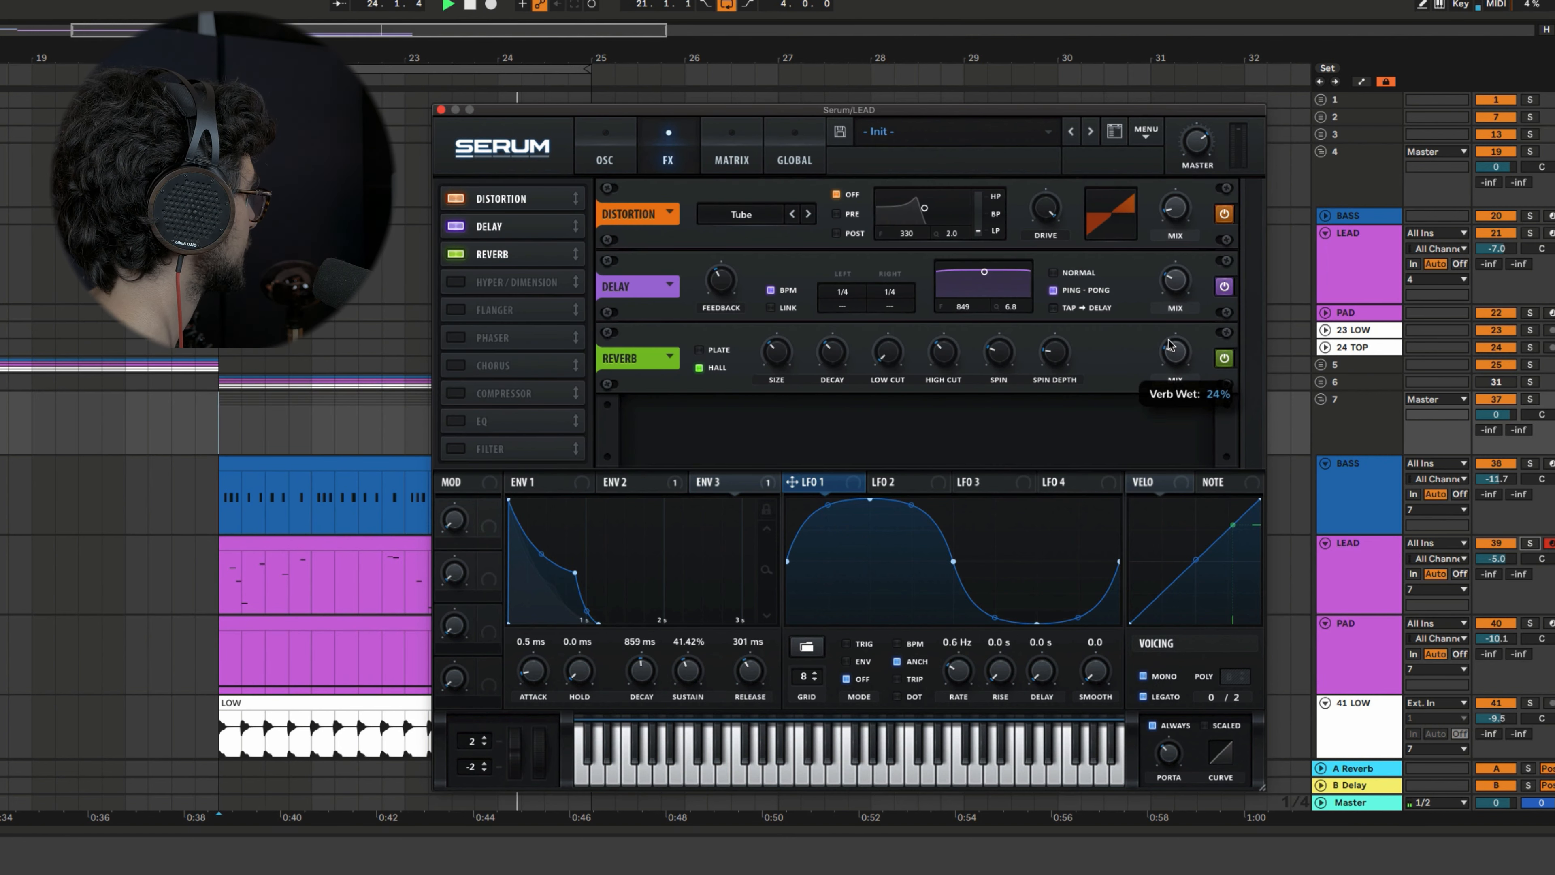
Assign Env 1 to both the reverb mix and the delay mix, adjusting the reverb modulation depth by ear, and solo the lead track
left_click(634, 489)
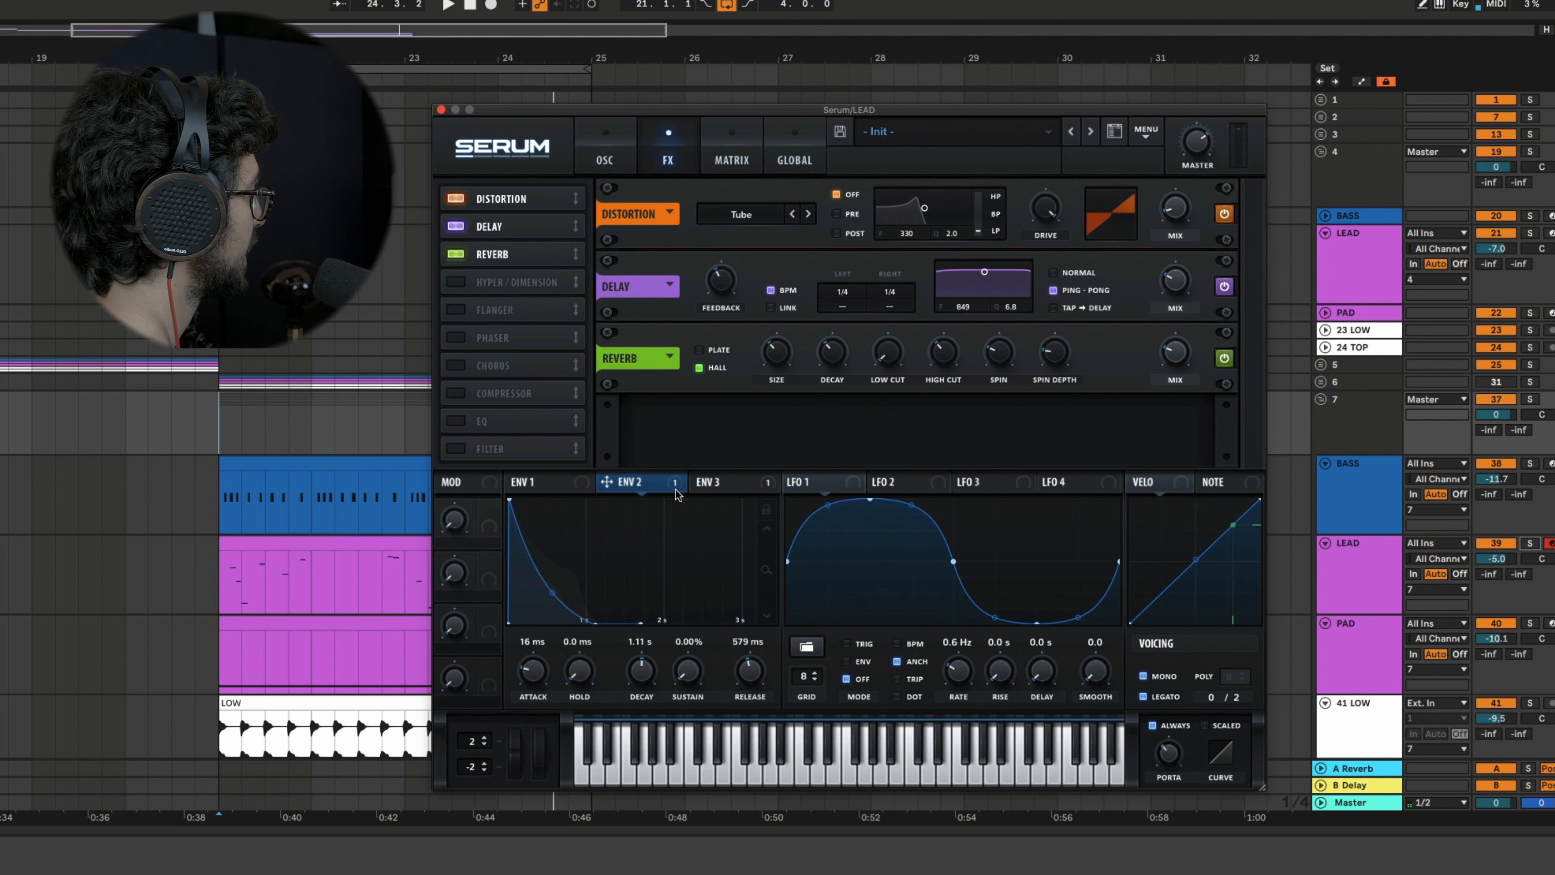
left_click(533, 482)
left_click_drag(514, 482, 1156, 399)
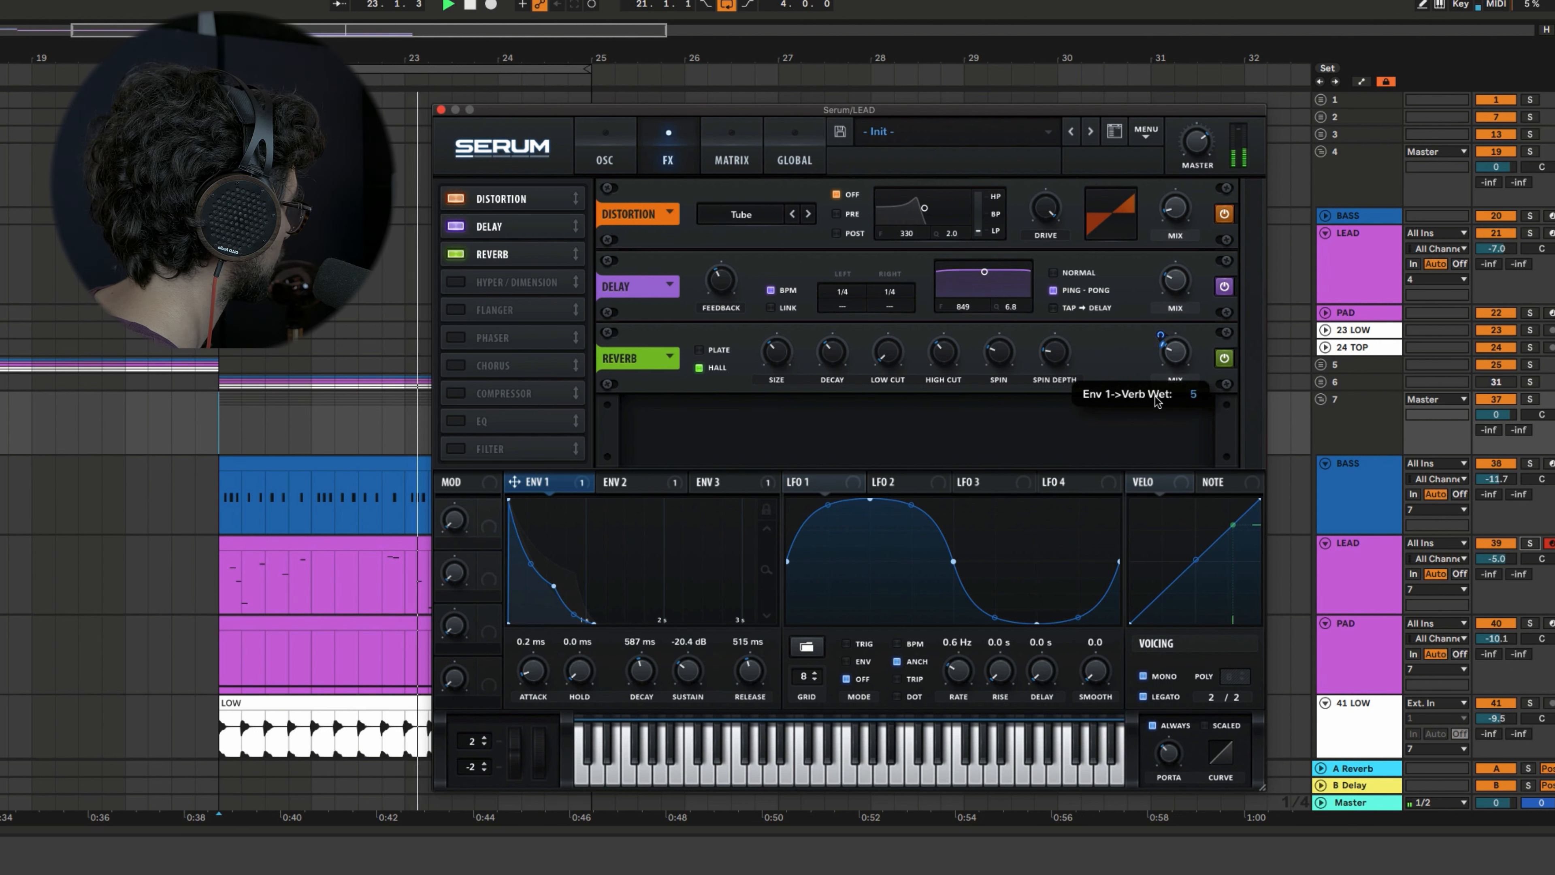
key("space")
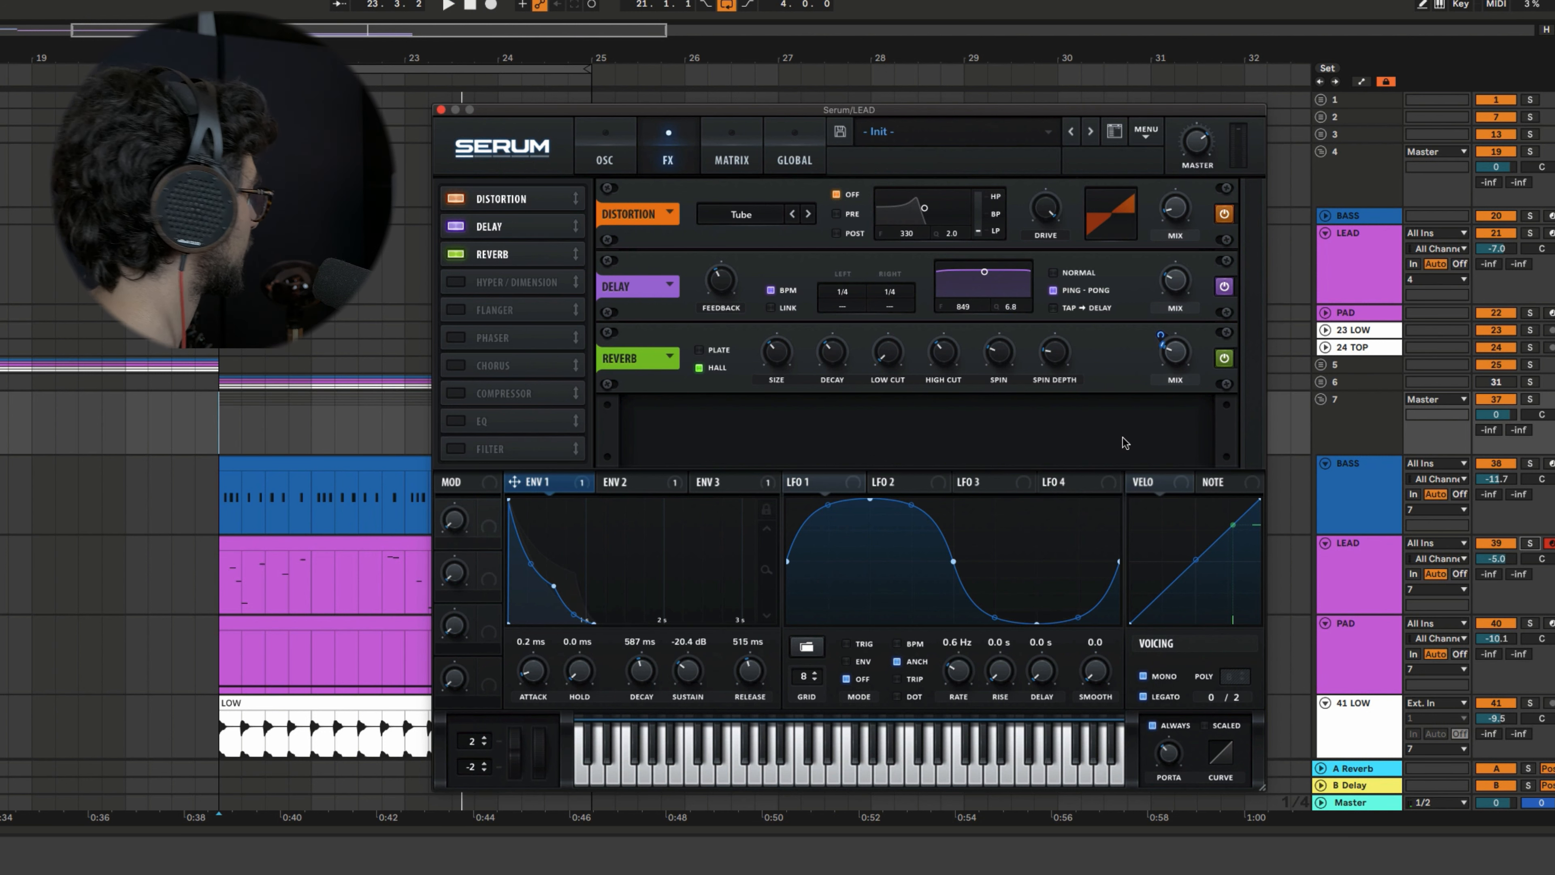
key("space")
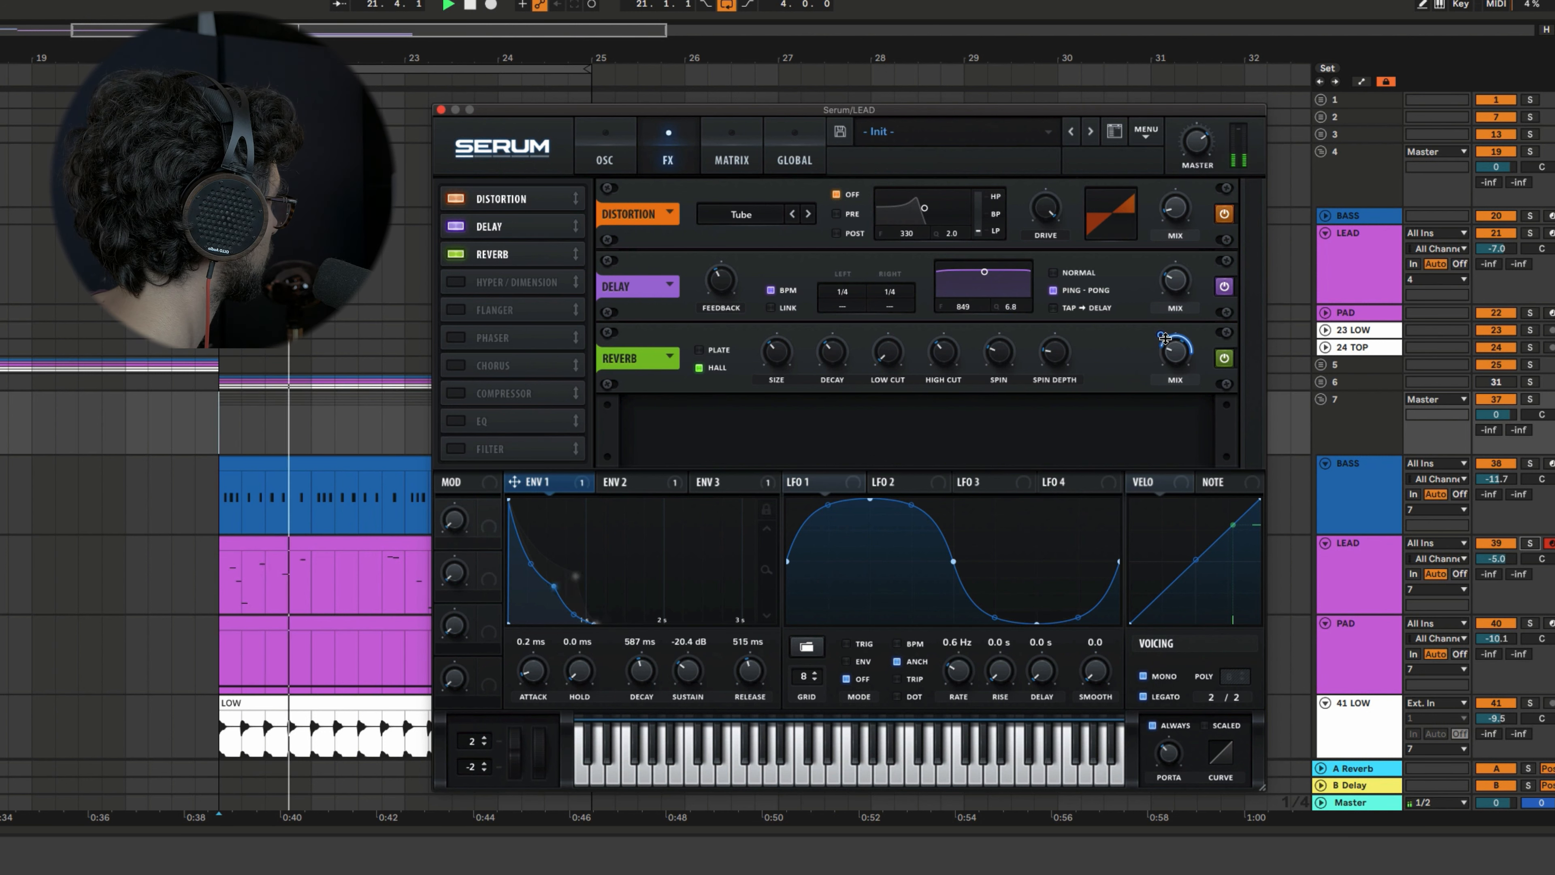
left_click_drag(1163, 336, 1161, 377)
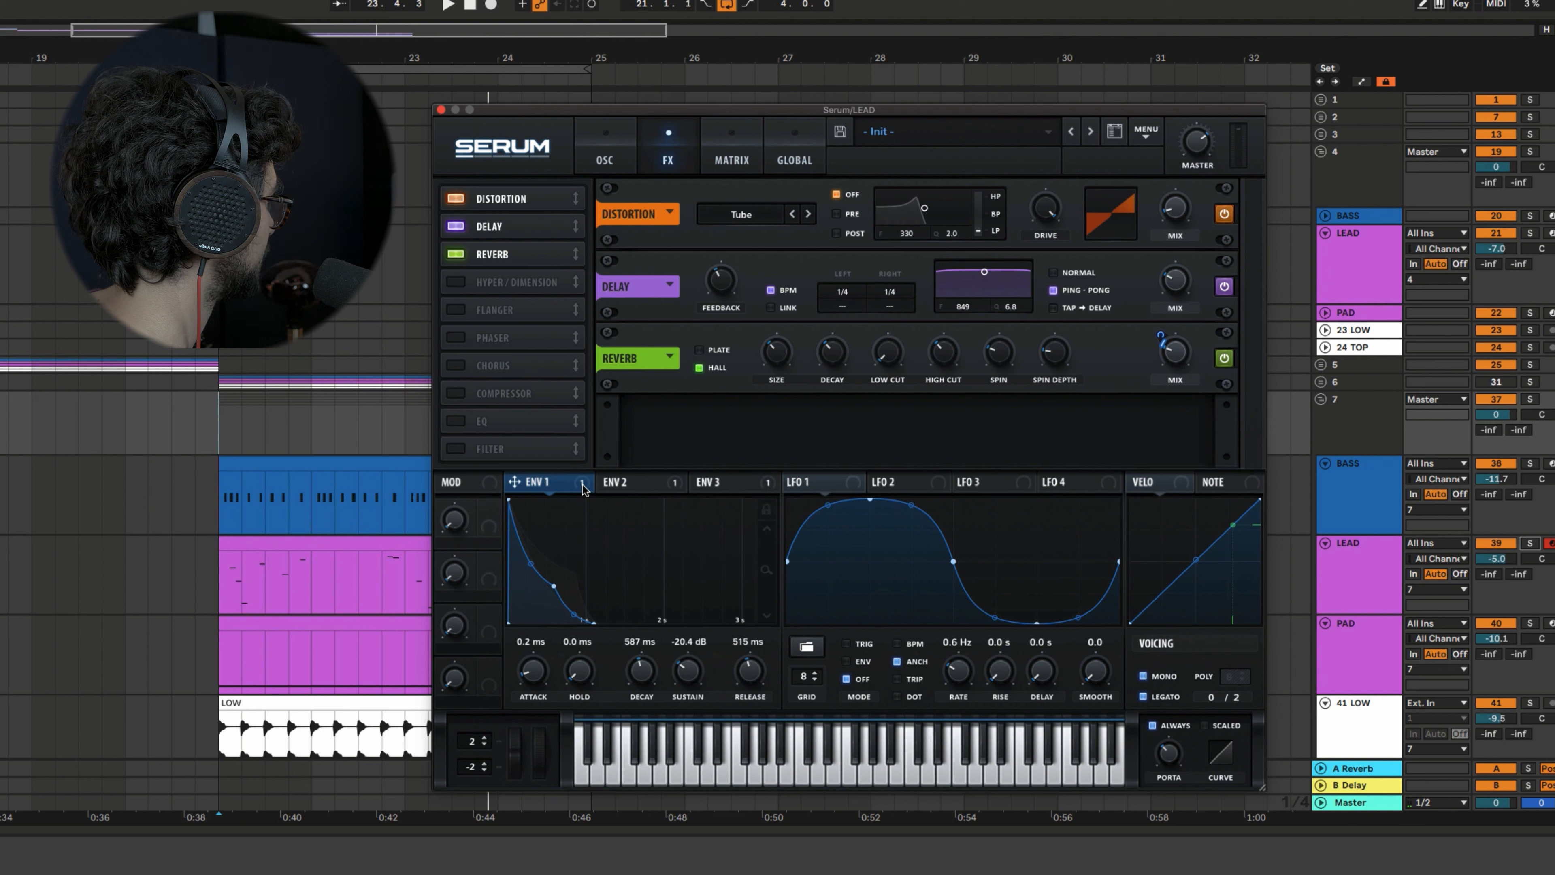
left_click_drag(583, 488, 1161, 318)
left_click(1529, 544)
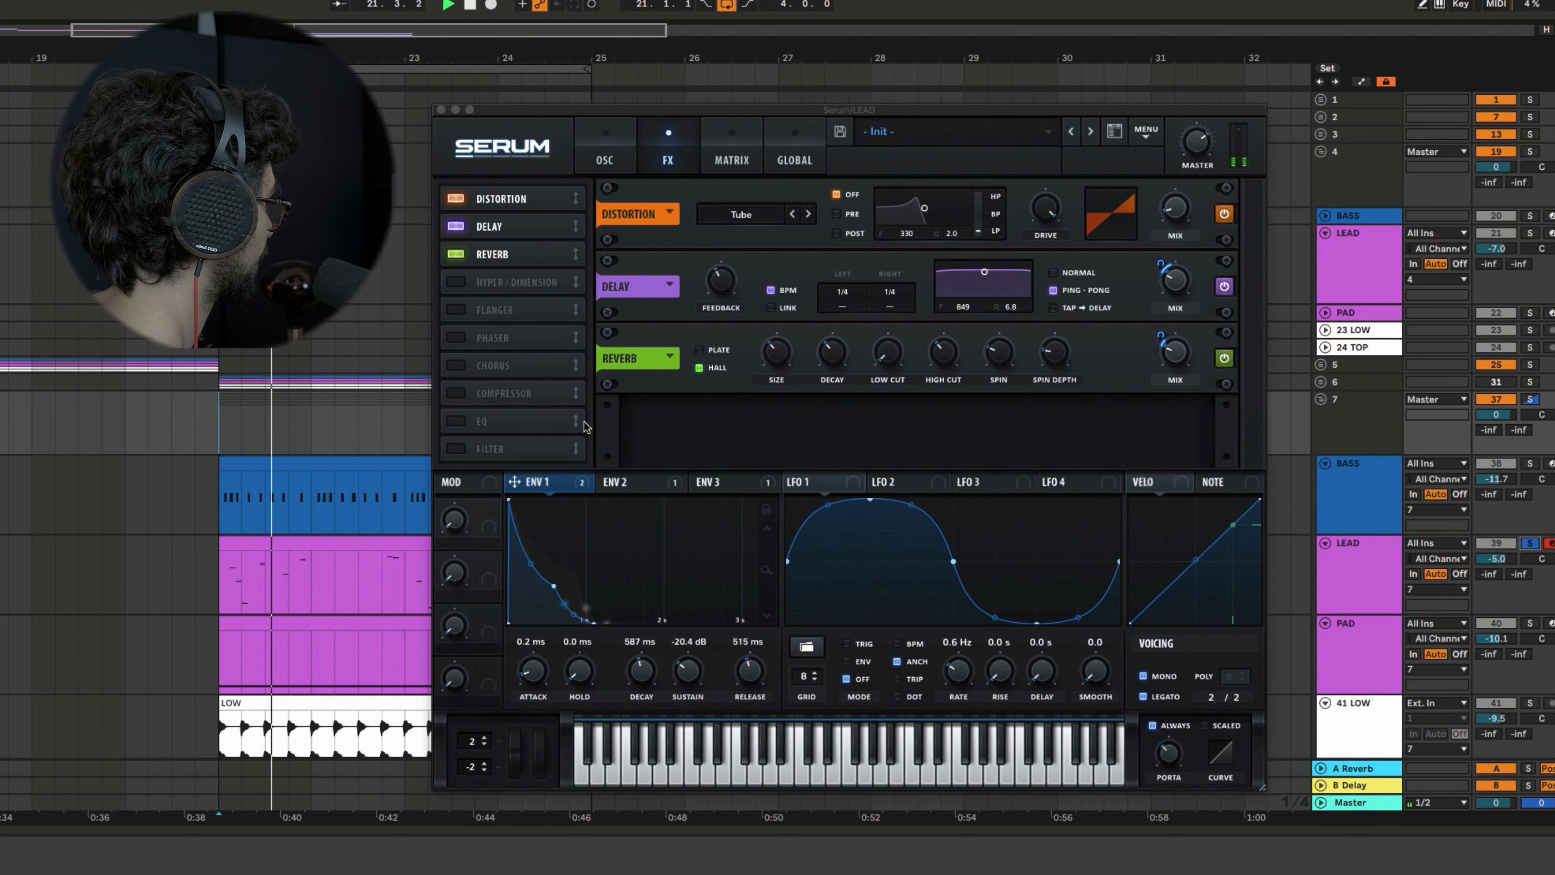
Enable the Hyper/Dimension effect, move it to the start of the effects chain and adjust the Hyper mix by ear
left_click(502, 281)
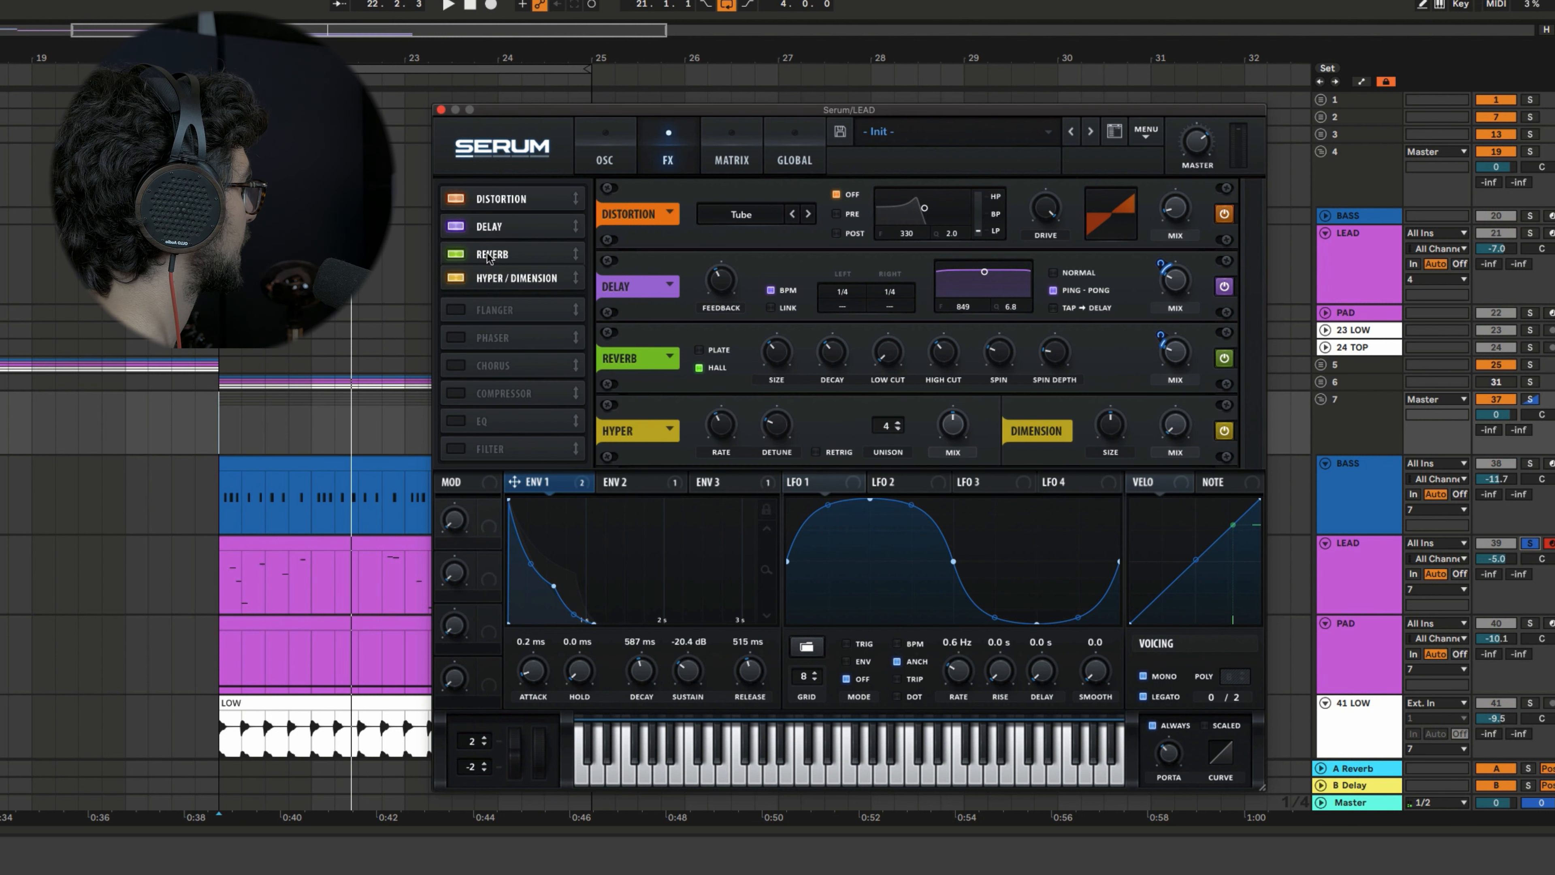
left_click_drag(489, 277, 494, 196)
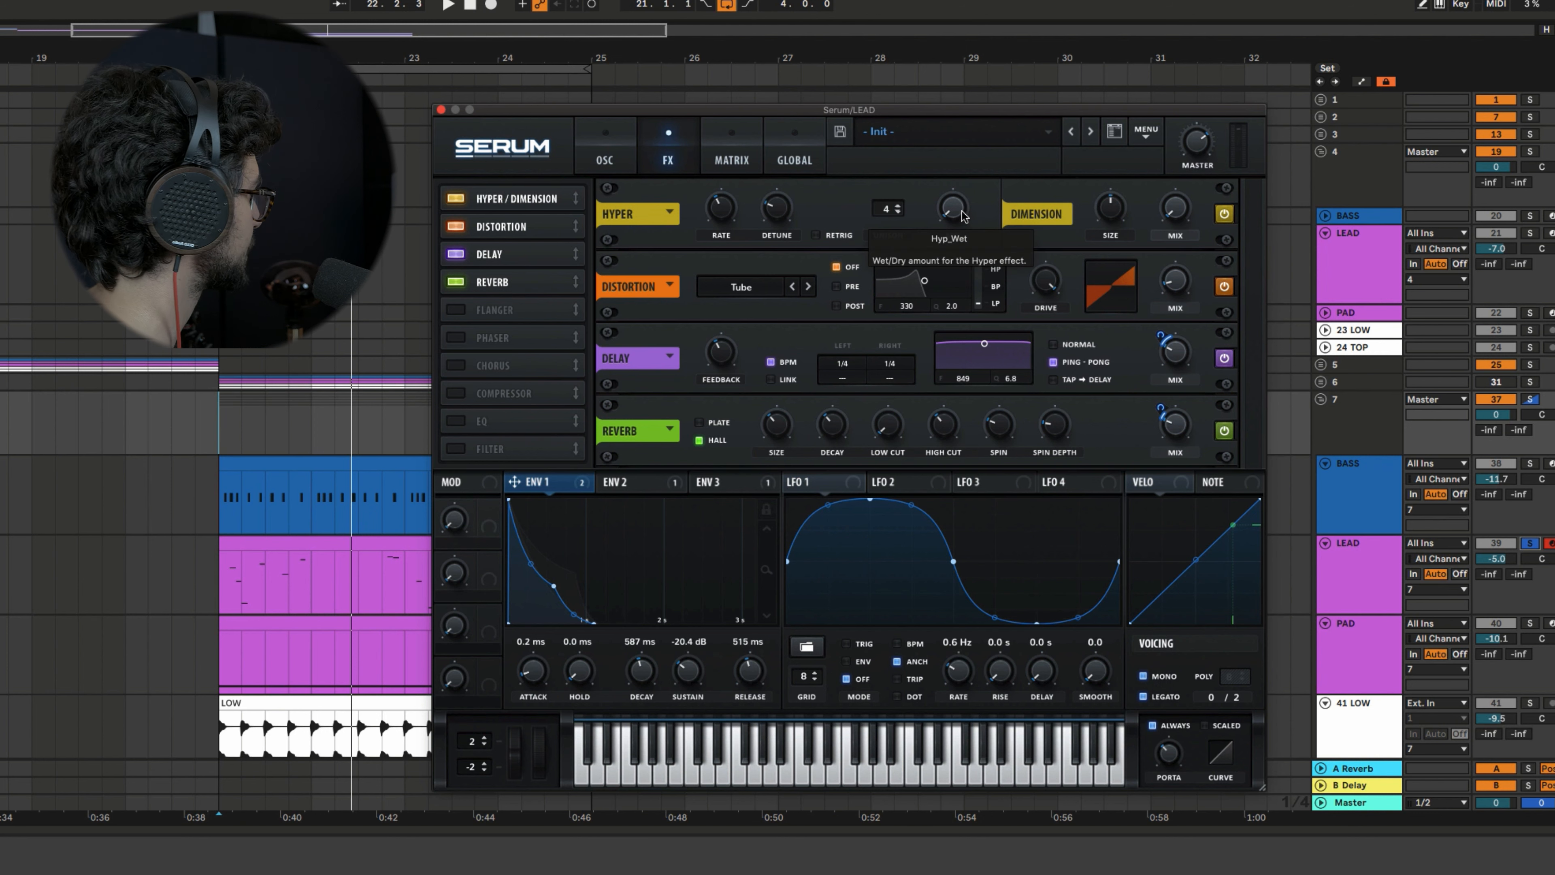
mouse_move(963, 216)
left_mouse_down()
mouse_move(971, 119)
mouse_move(977, 226)
left_mouse_up()
key("space")
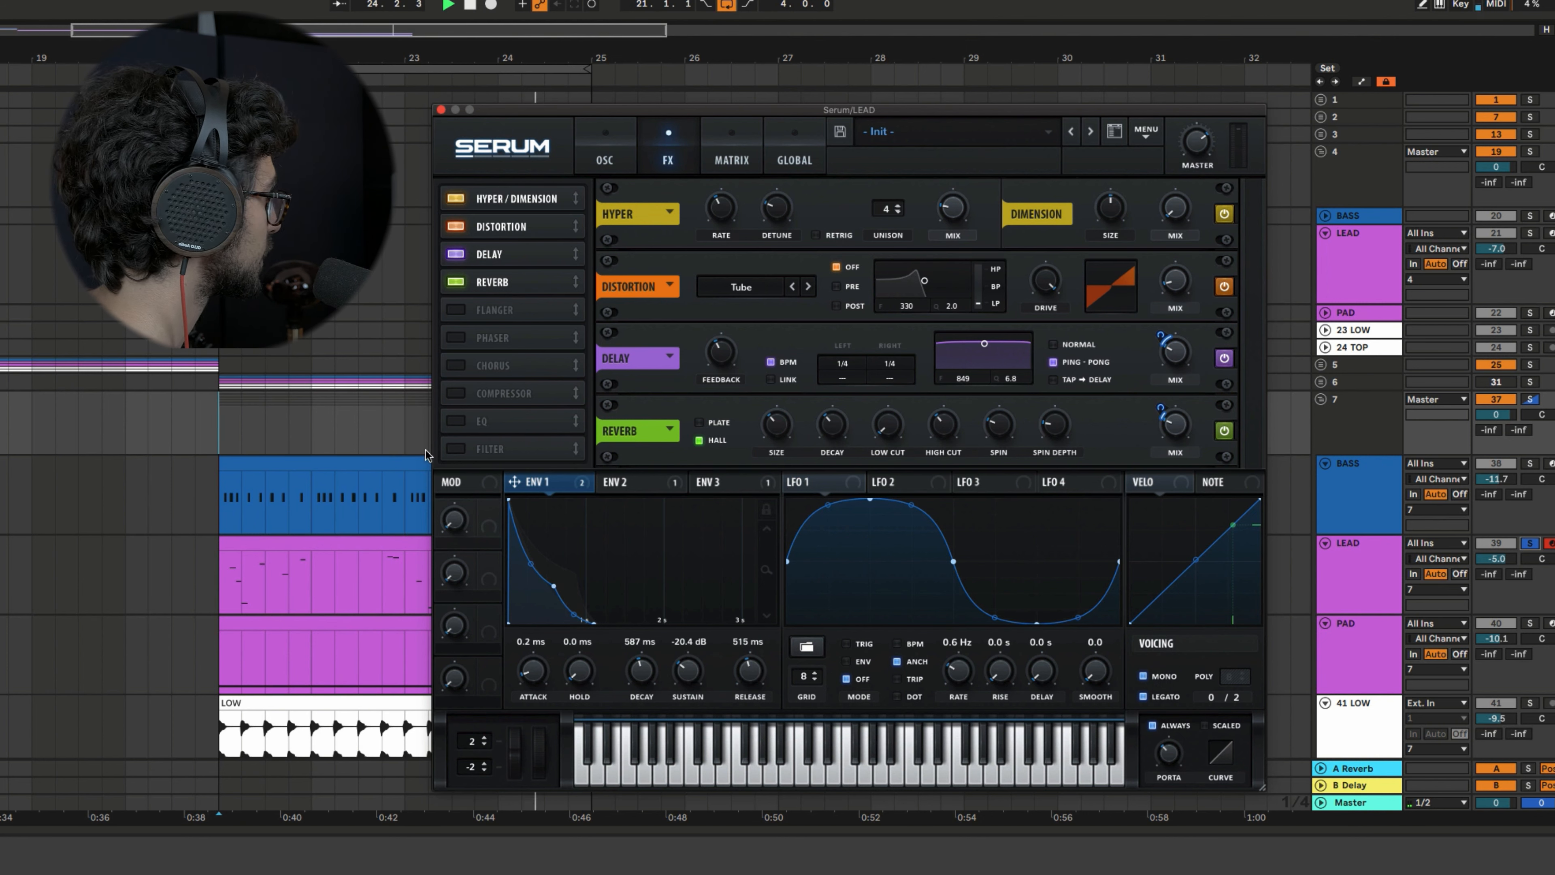
Enable the EQ between Hyper/Dimension and Distortion, switch its low band to high-pass and lower that band's Q
left_click(459, 421)
left_click_drag(482, 420, 497, 222)
left_click(861, 232)
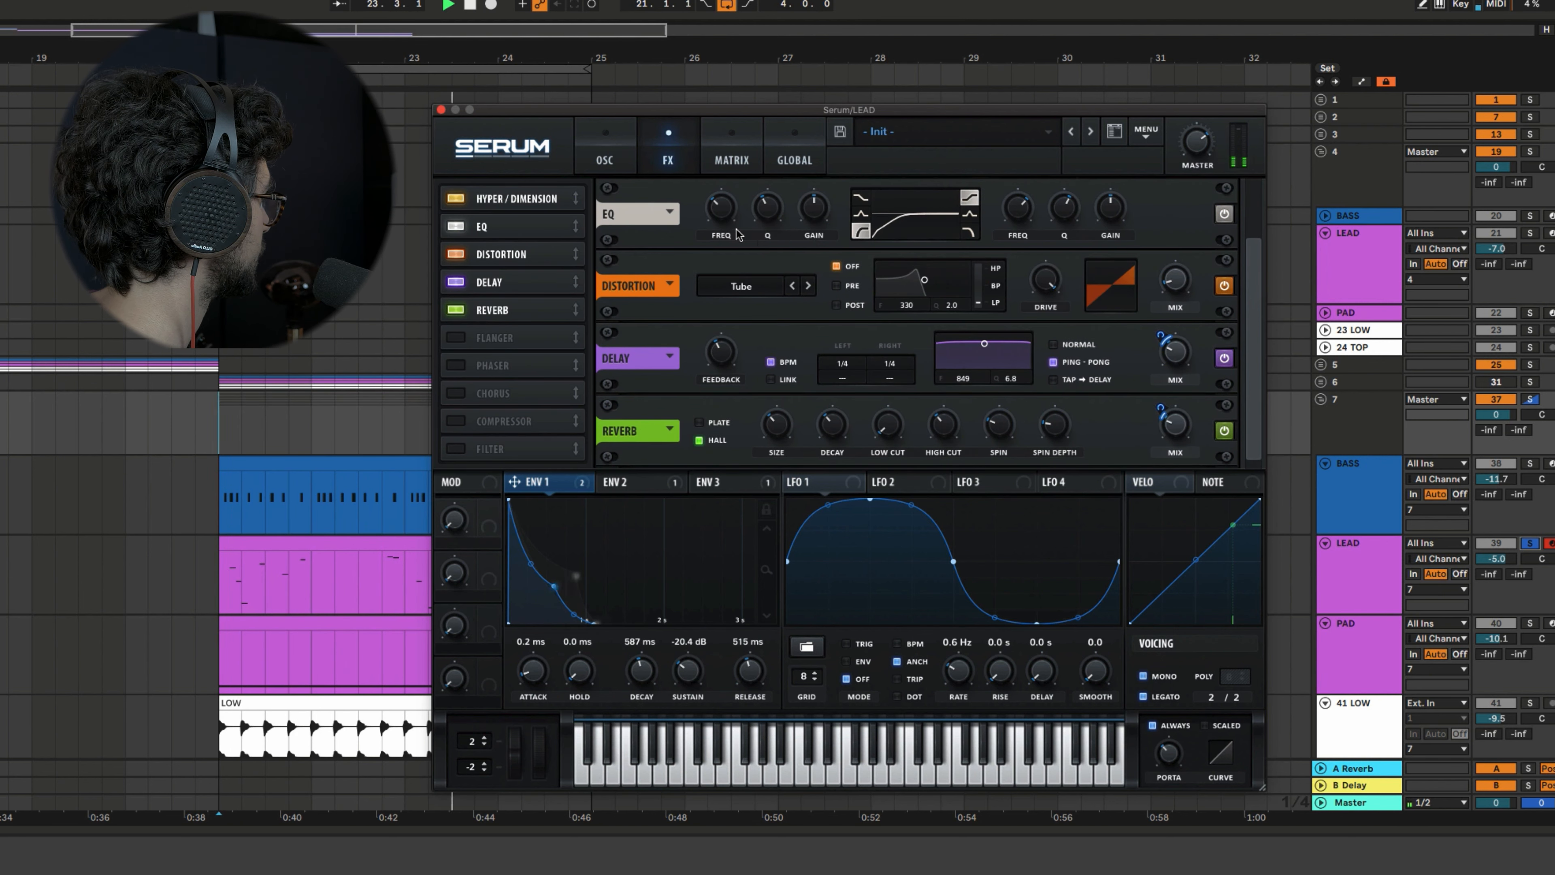
left_click_drag(768, 218, 768, 235)
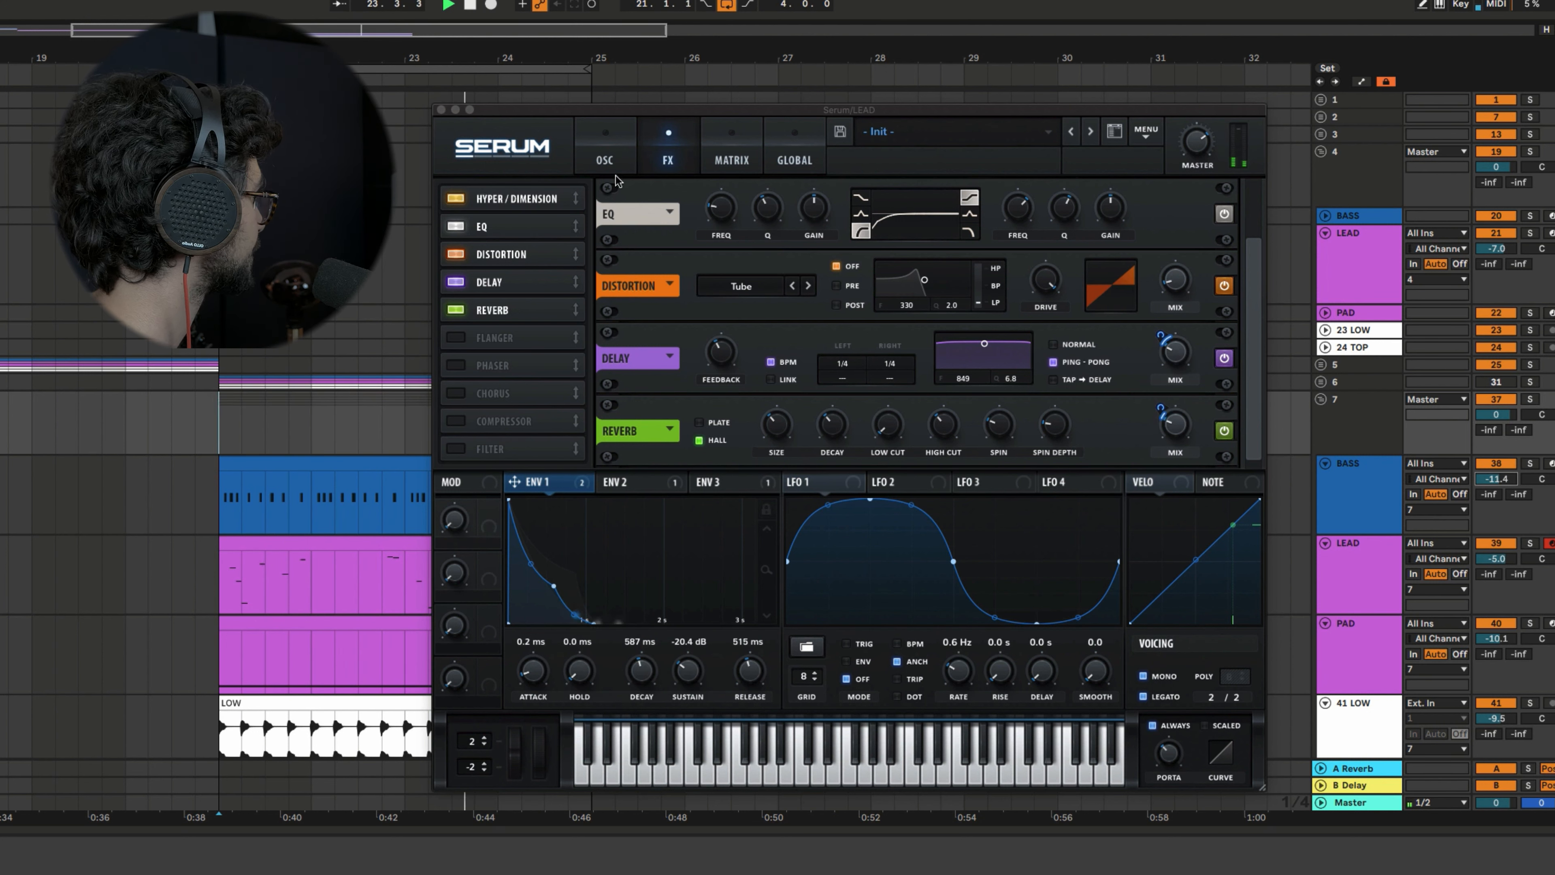
Adjust the filter cutoff, assign velocity to it and tune the velocity modulation depth while auditioning
left_click(605, 160)
left_click_drag(1137, 389, 1150, 371)
left_click(1183, 483)
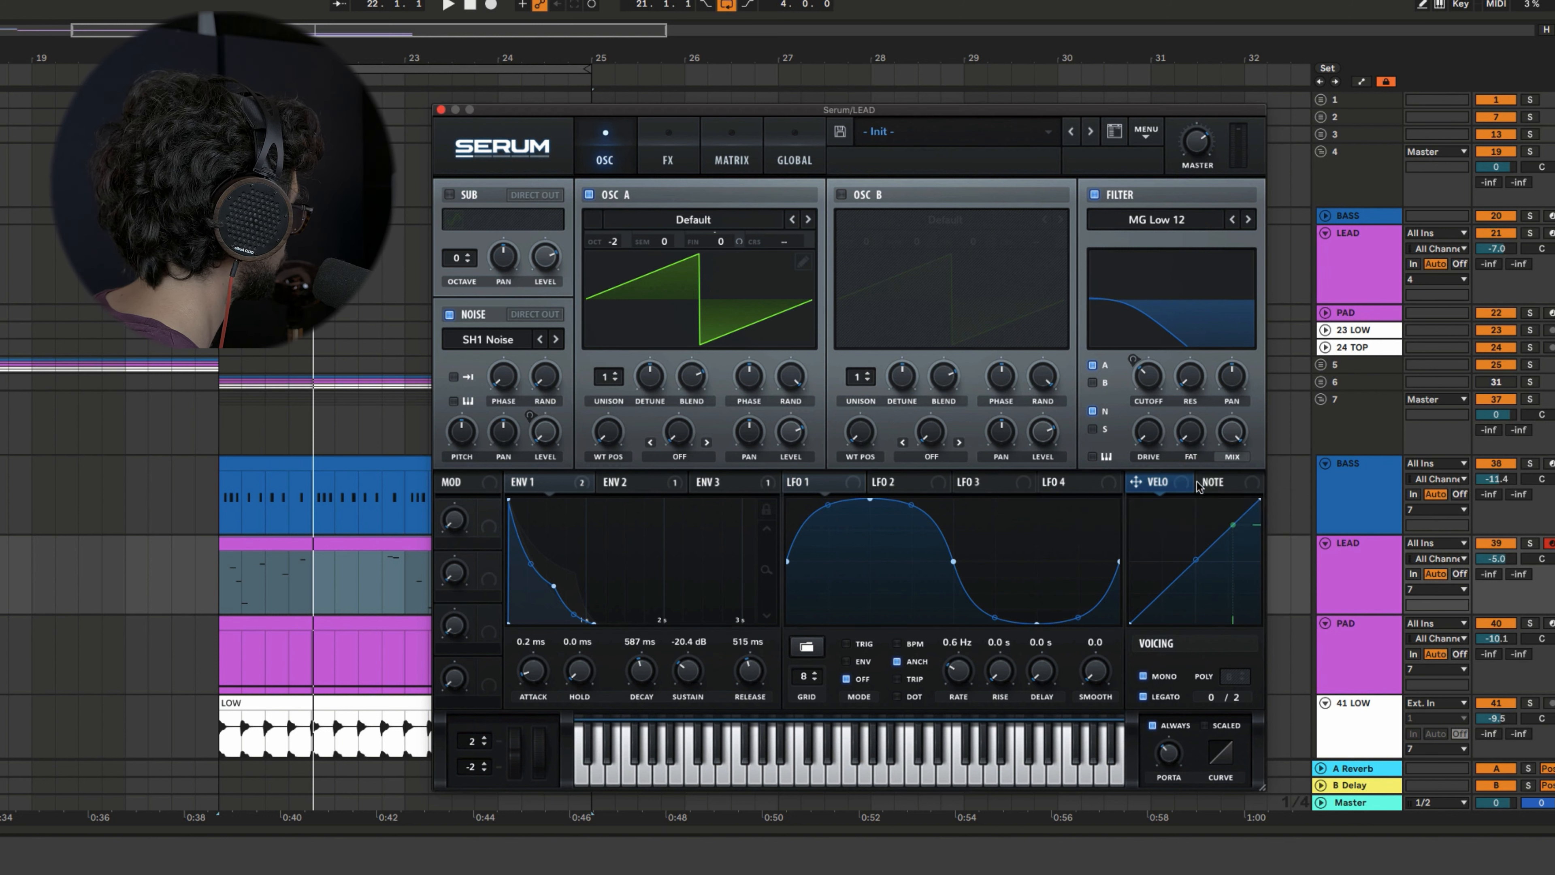
left_click_drag(1147, 382, 1146, 381)
left_click_drag(1133, 359, 1144, 424)
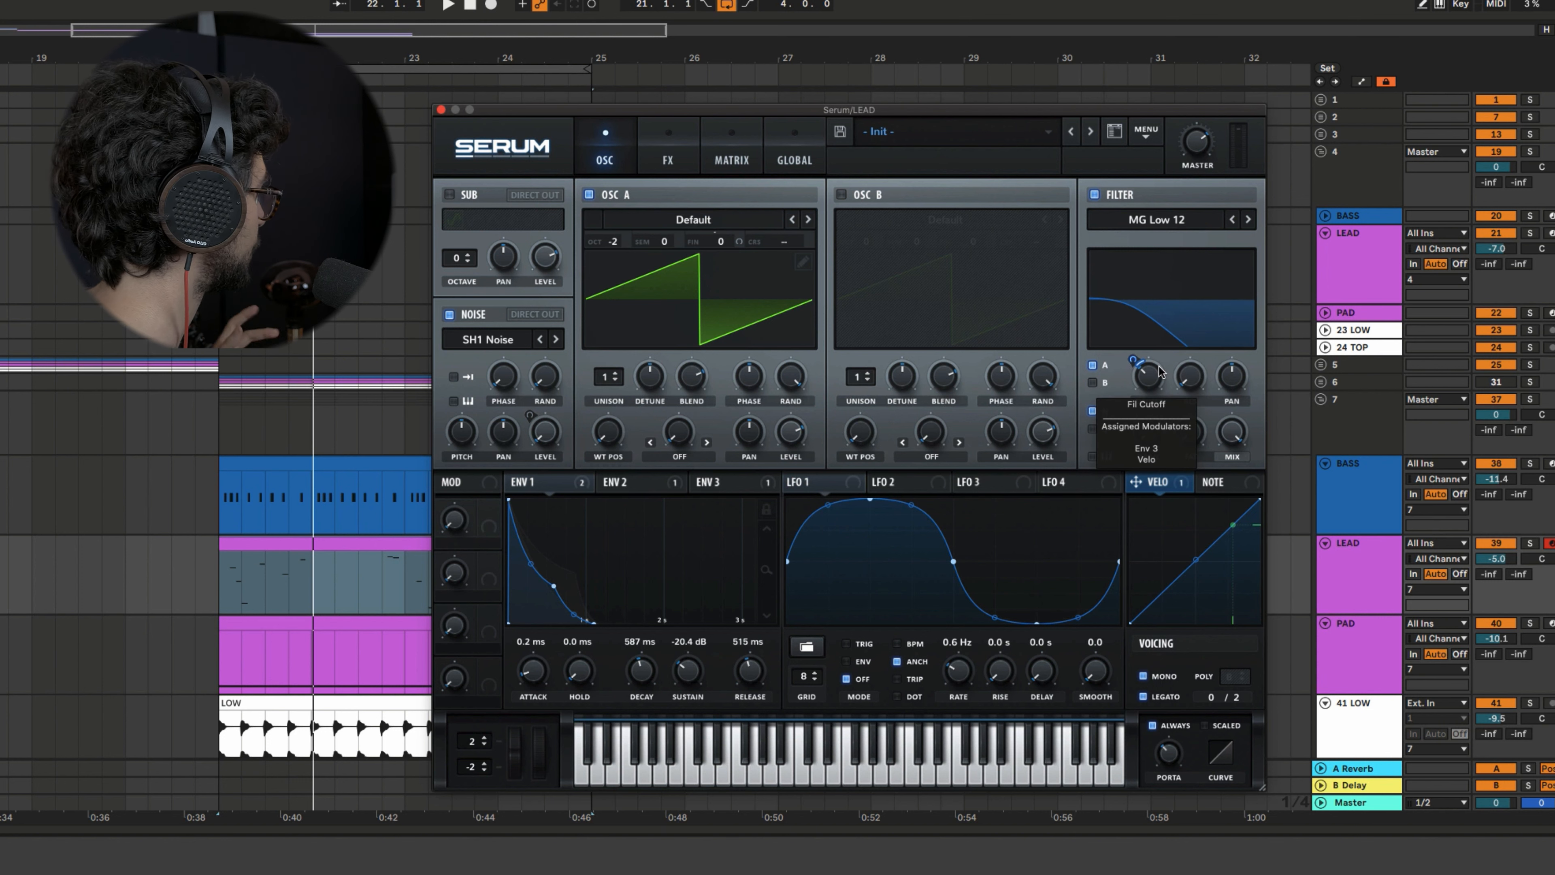
mouse_move(1133, 361)
left_mouse_down()
mouse_move(1137, 321)
mouse_move(1139, 371)
left_mouse_up()
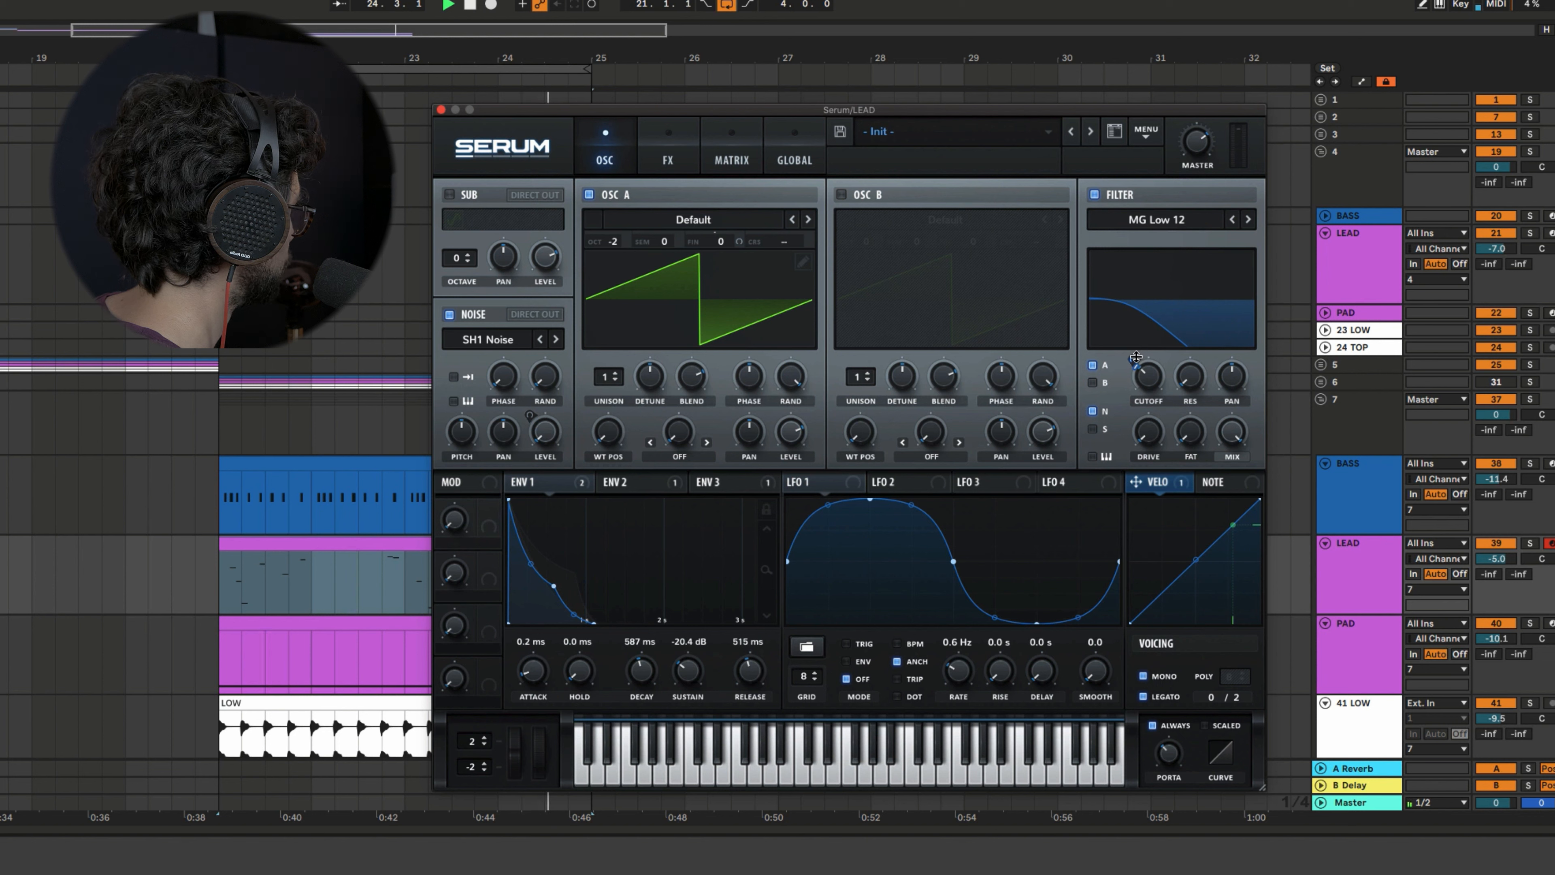
mouse_move(1136, 358)
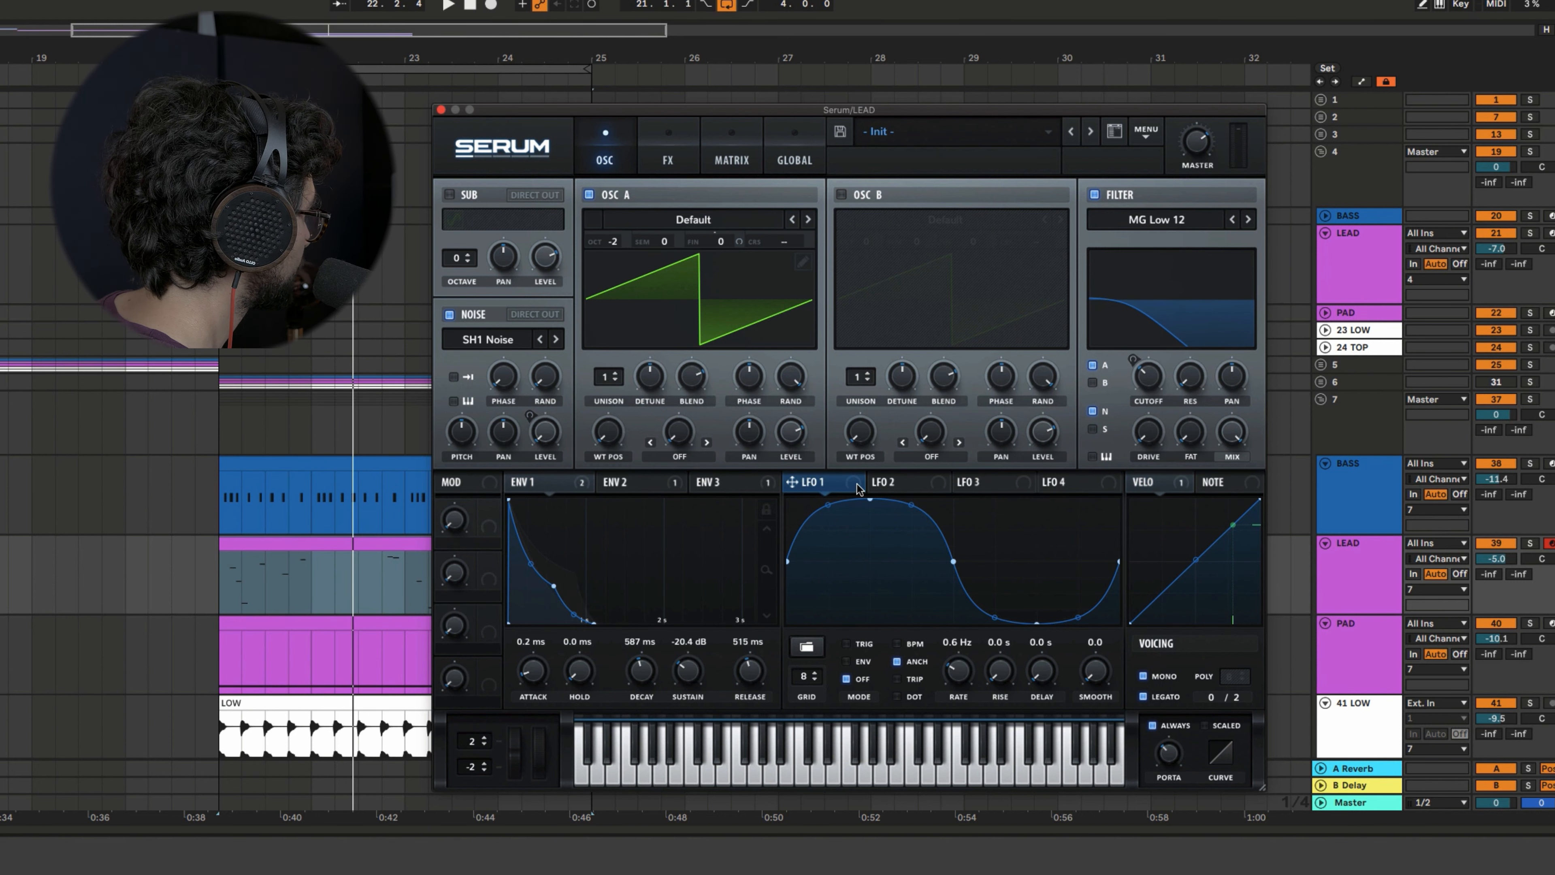
Assign LFO 1 to oscillator A's pan and audition the movement
left_click_drag(860, 488, 747, 434)
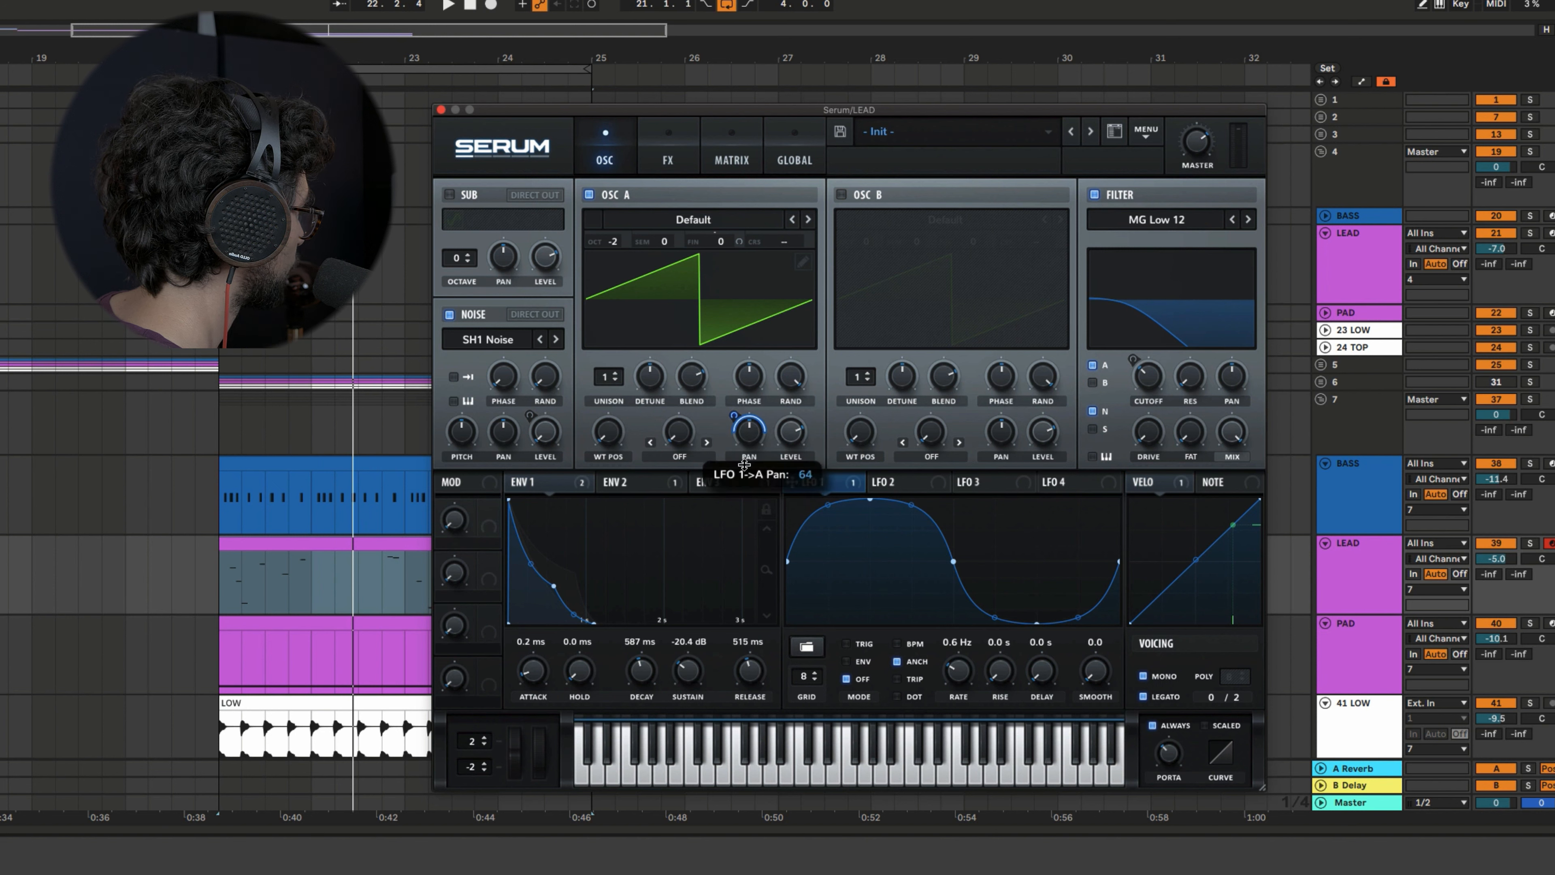
key("space")
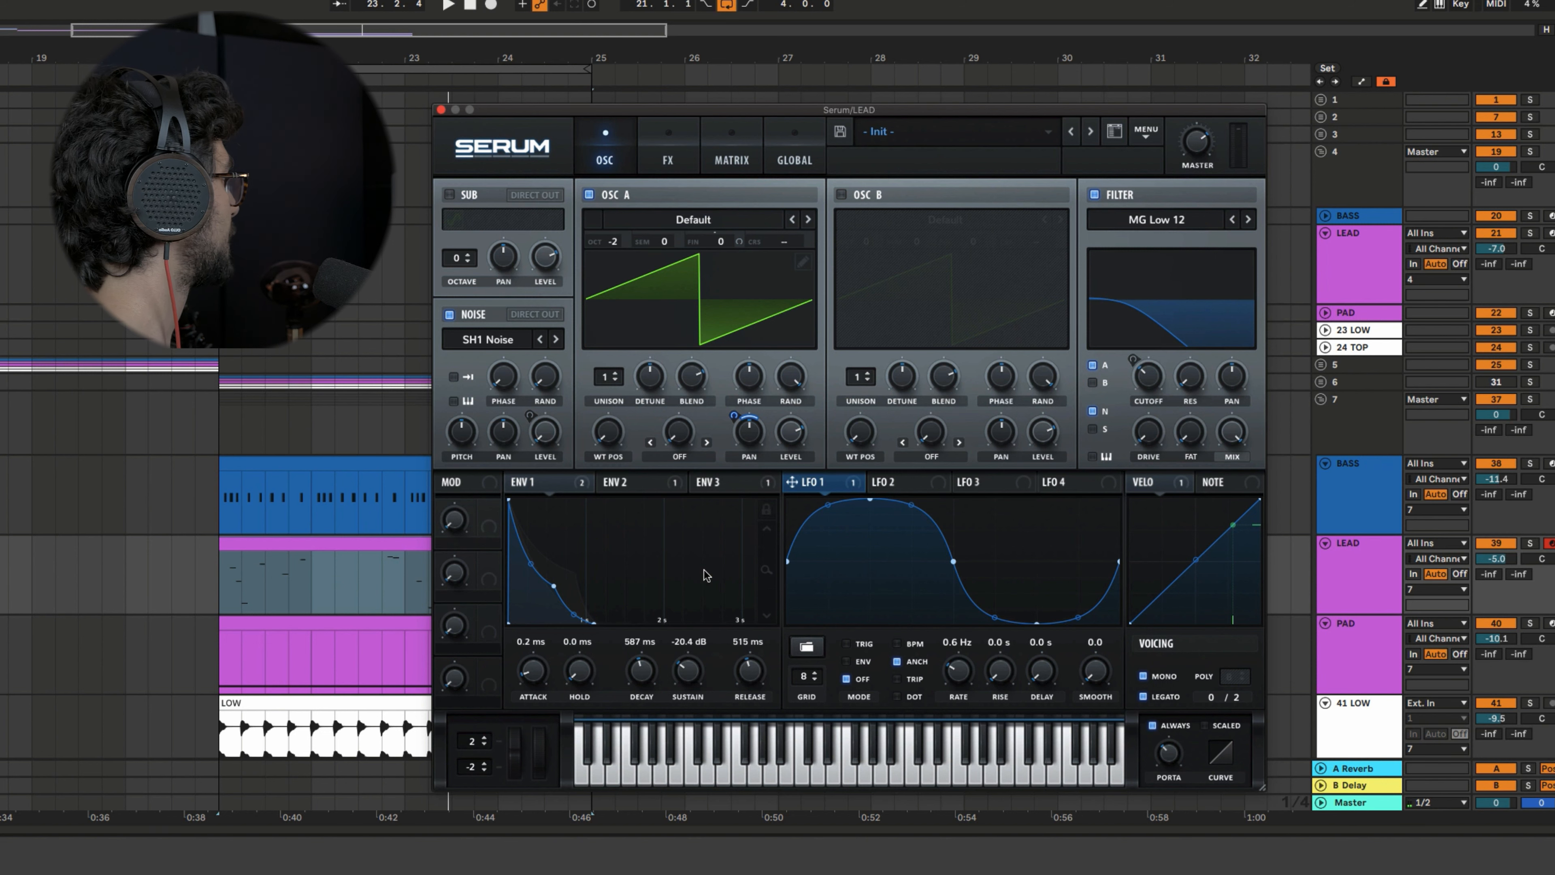
Turn on oscillator B and load the Basic Shapes wavetable from the Analog category
left_click(841, 195)
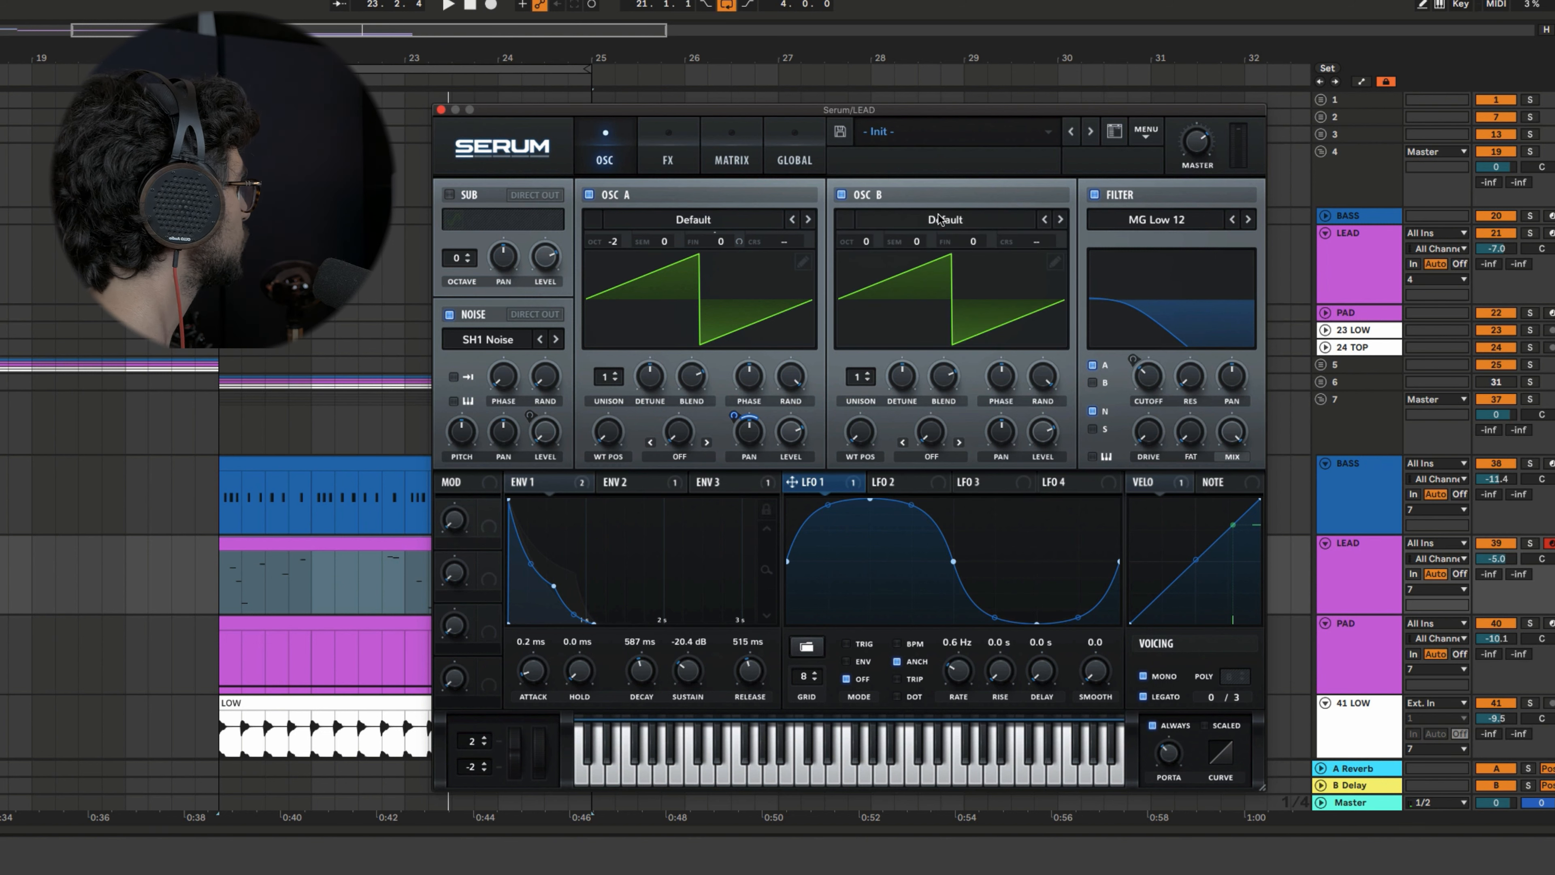
left_click(941, 221)
mouse_move(937, 233)
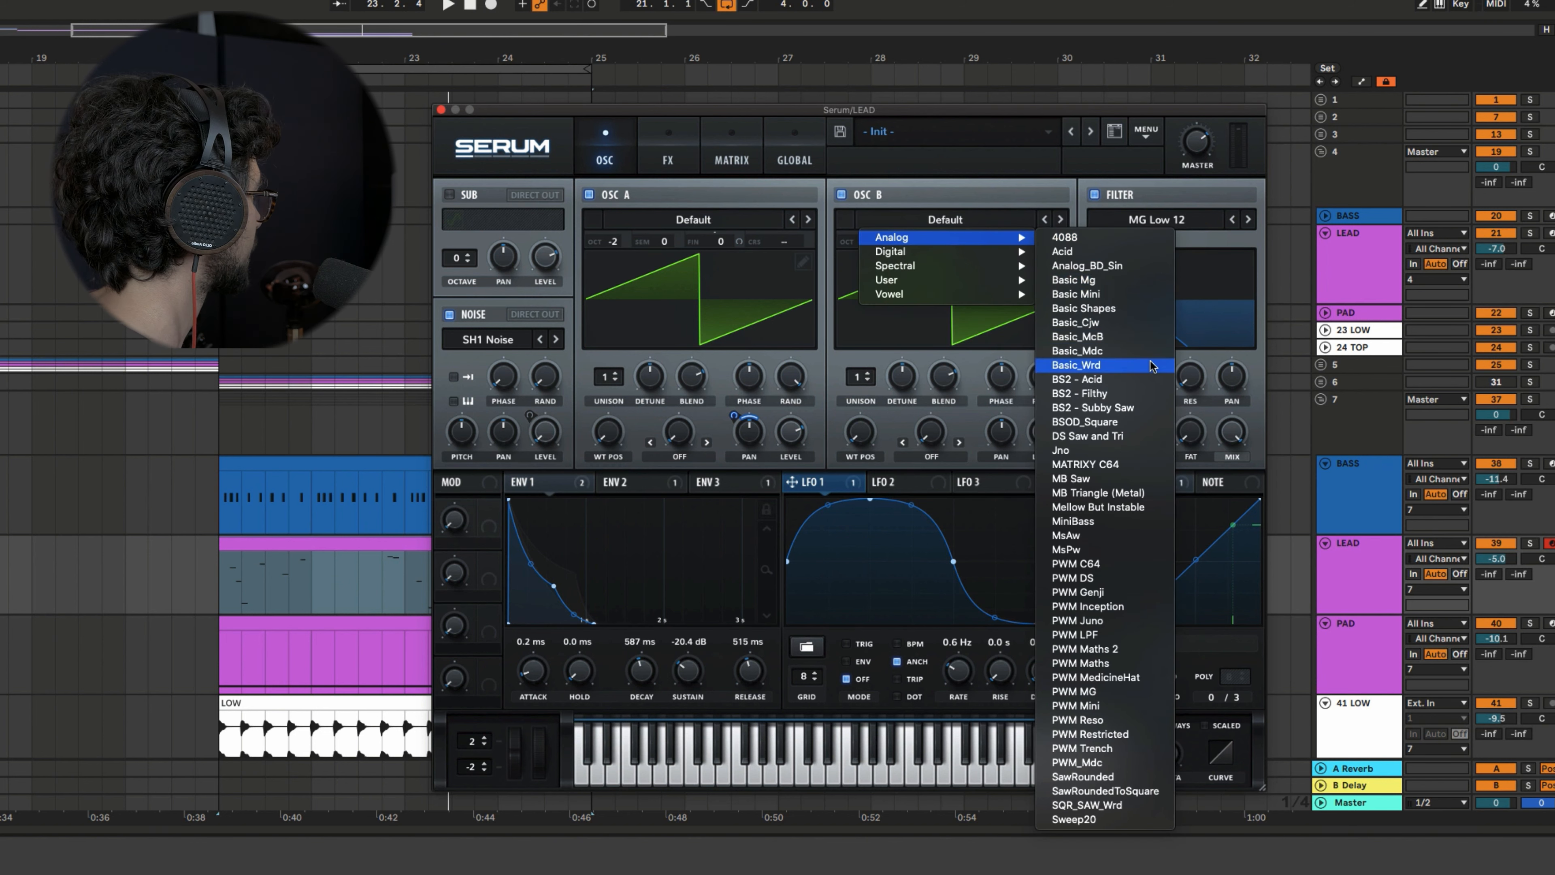
left_click(1130, 314)
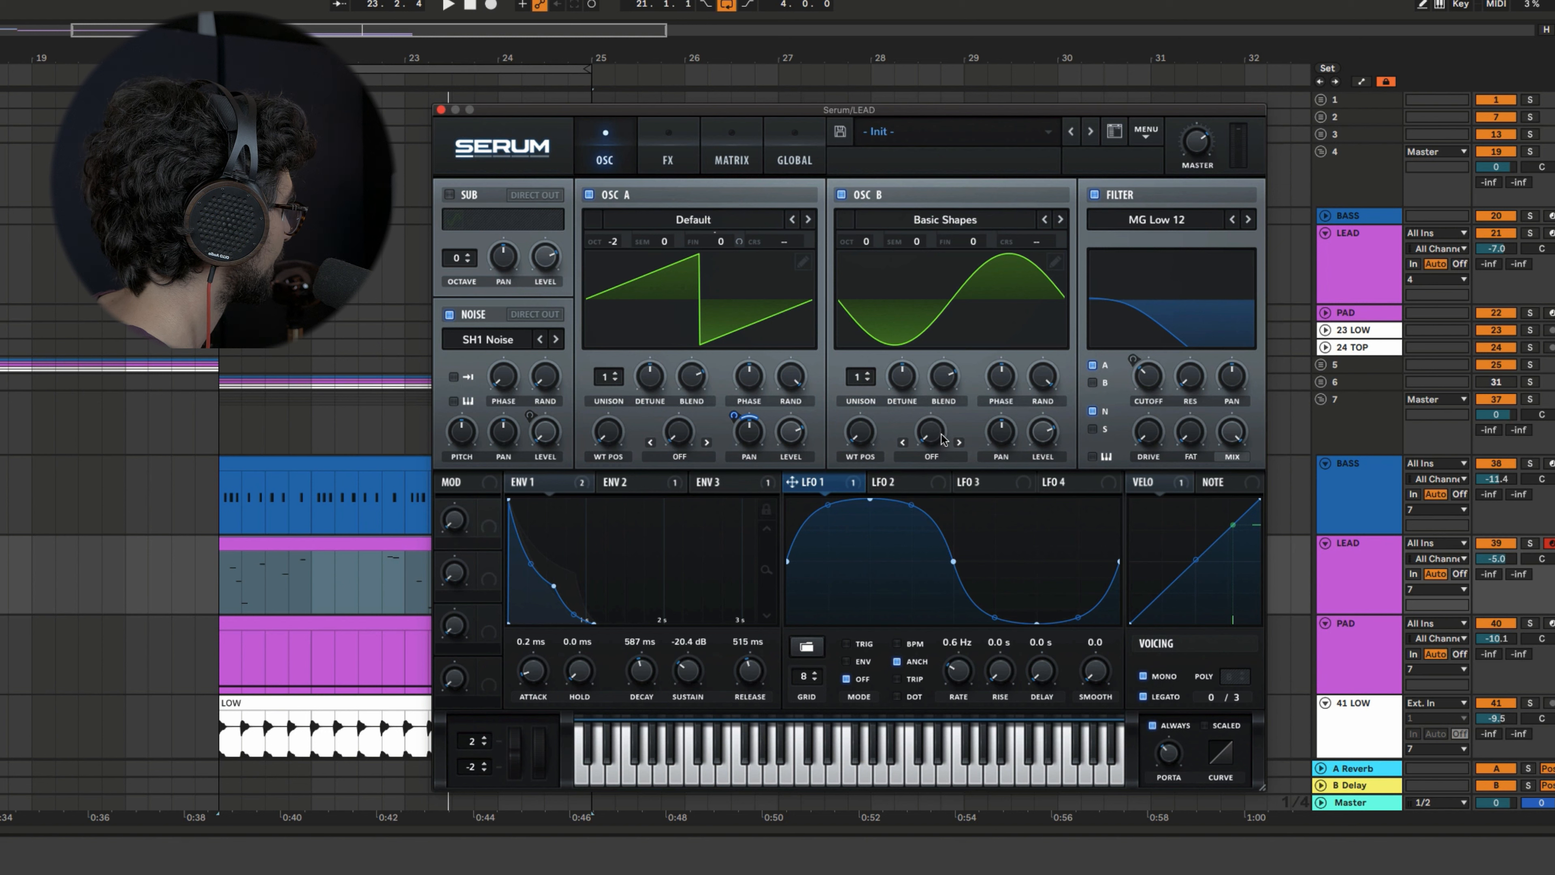
Set oscillator A's warp mode to FM (from B) and adjust the warp amount while auditioning the loop
left_click(682, 457)
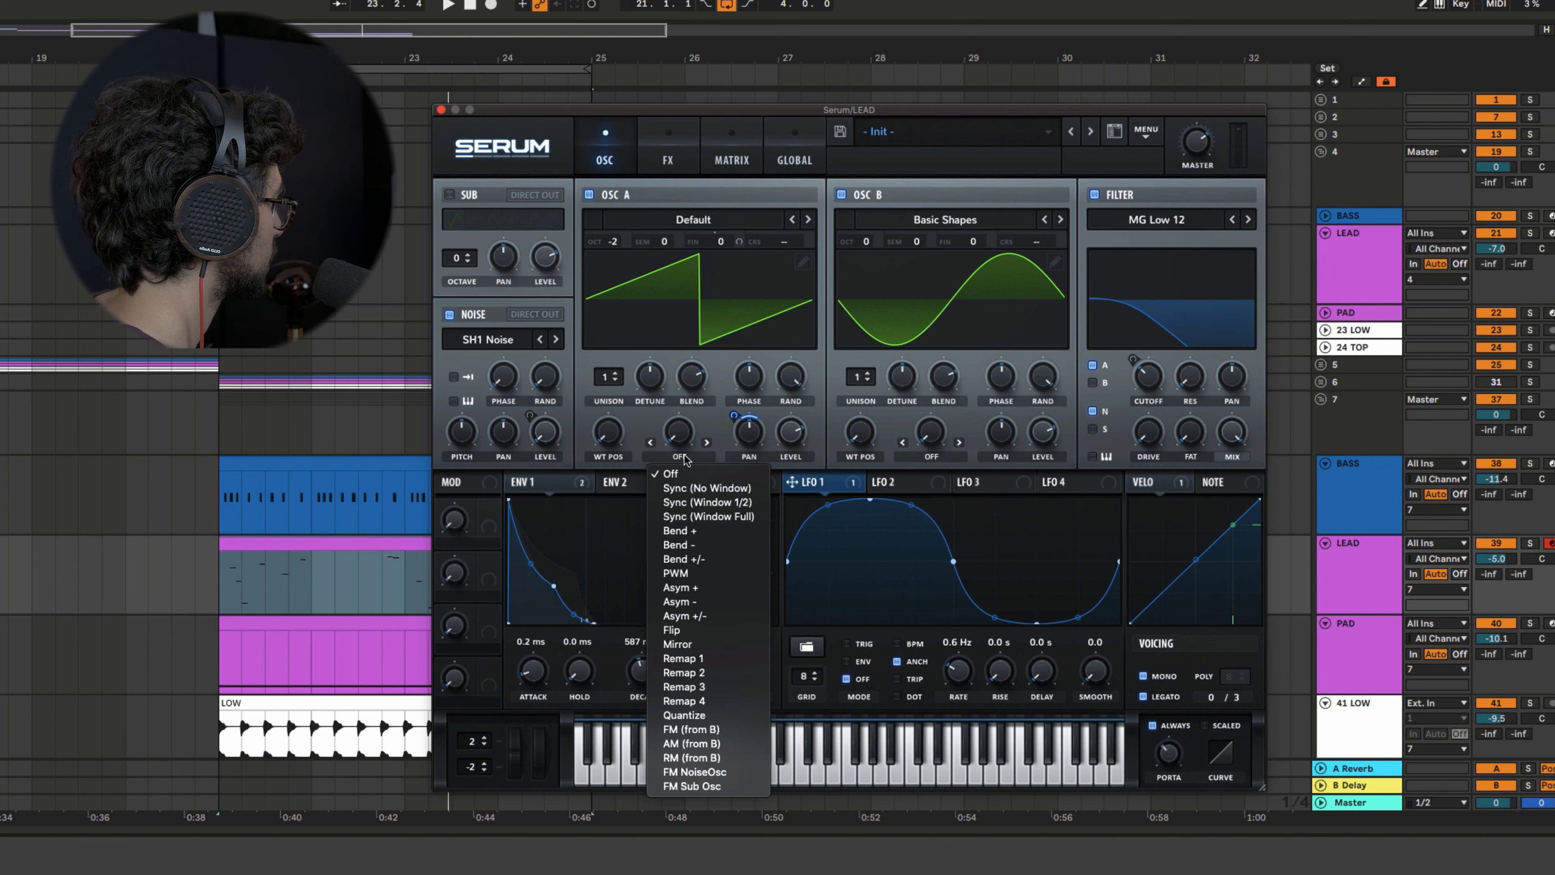
left_click(691, 729)
key("space")
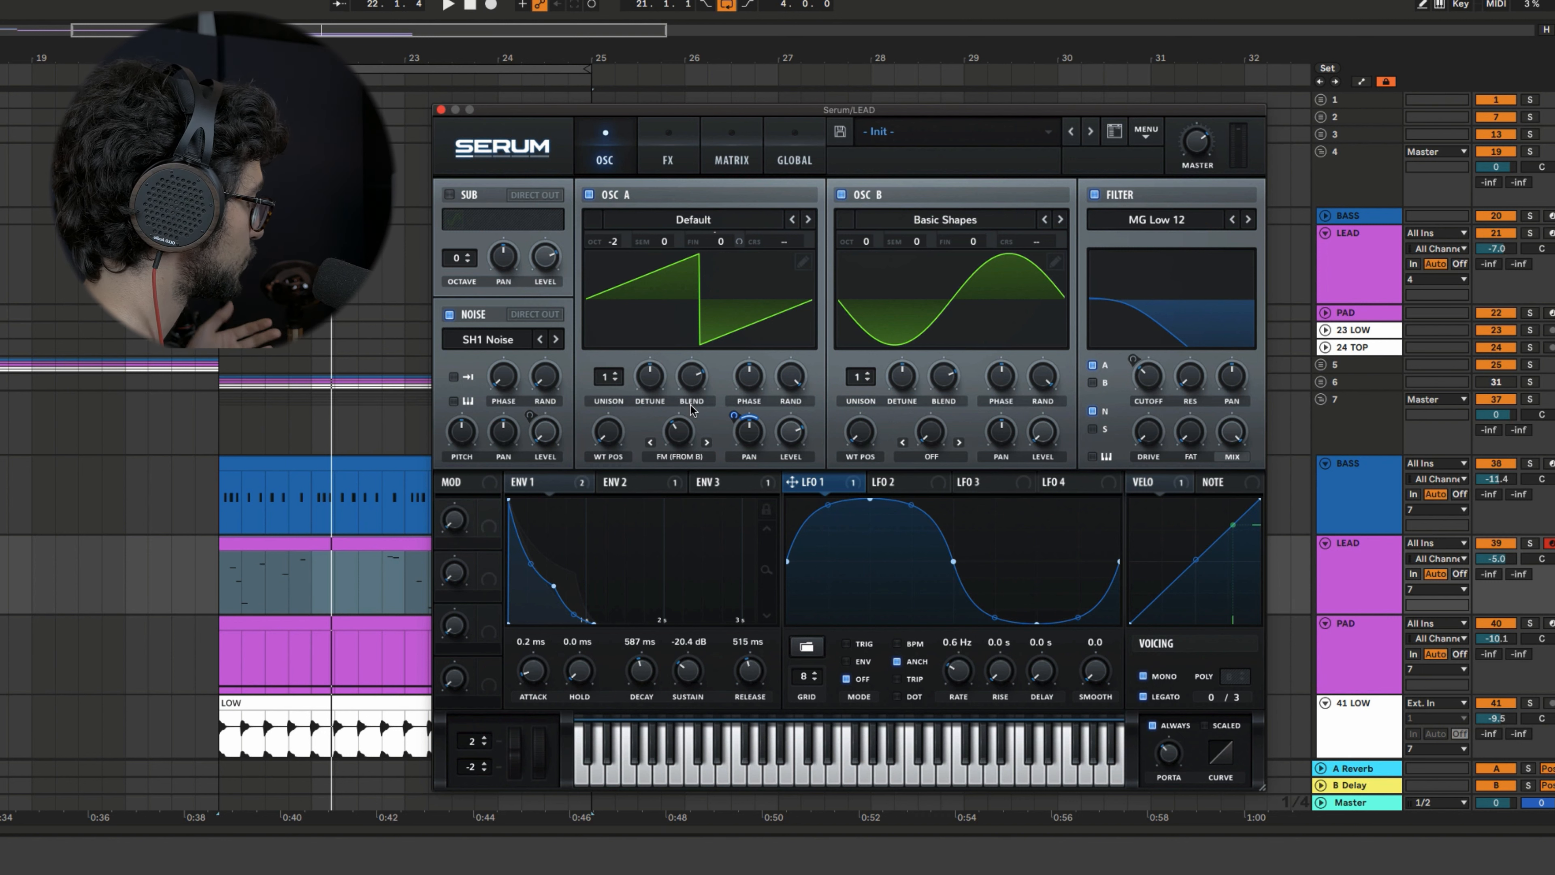
left_click_drag(678, 430, 679, 443)
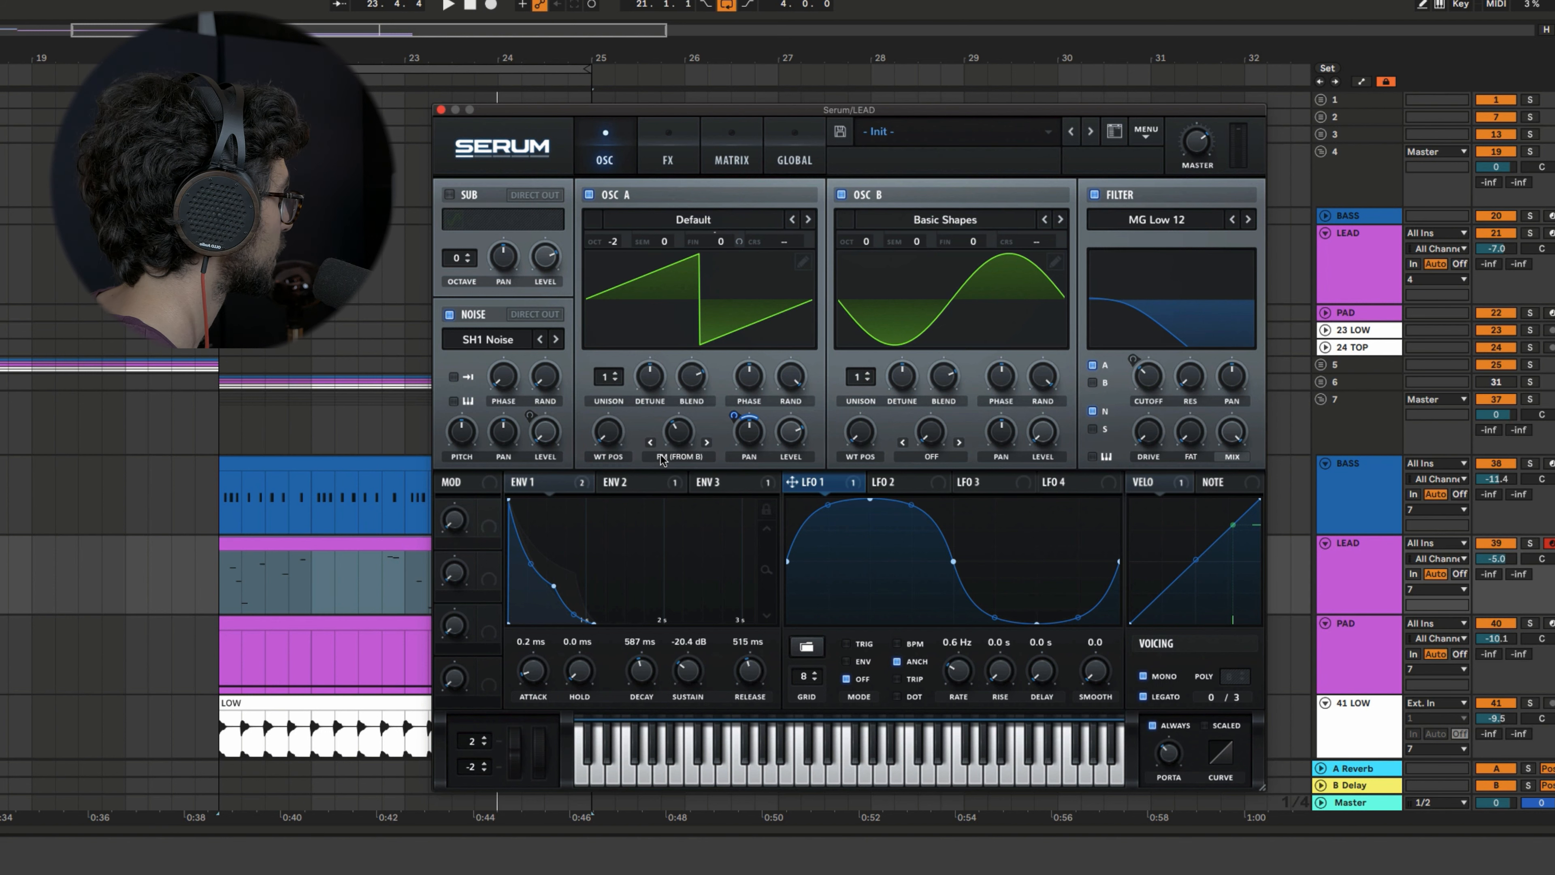
key("space")
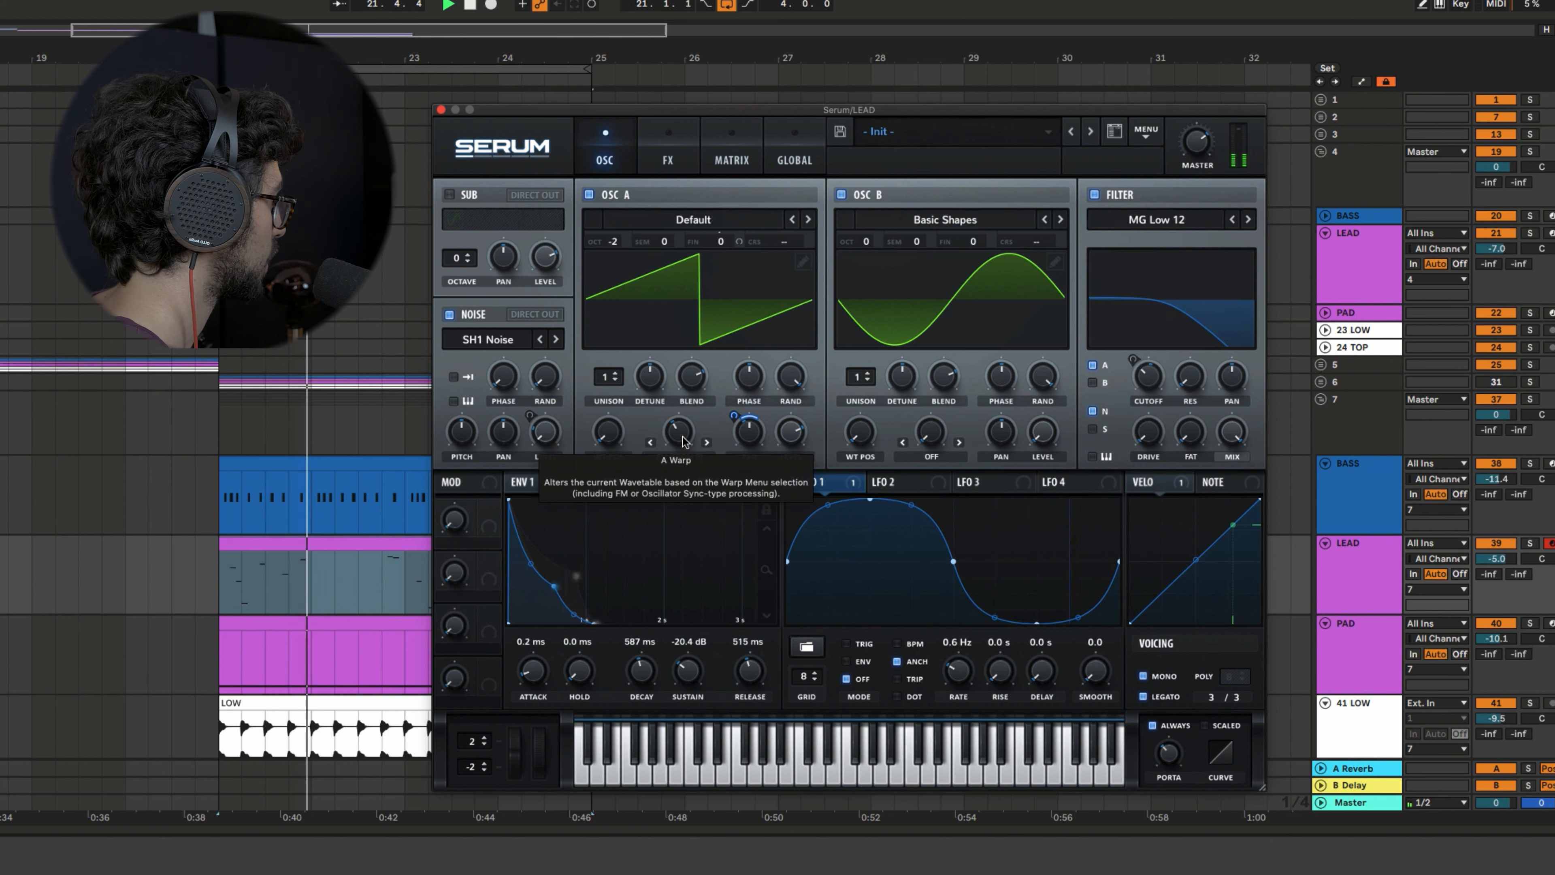
key("space")
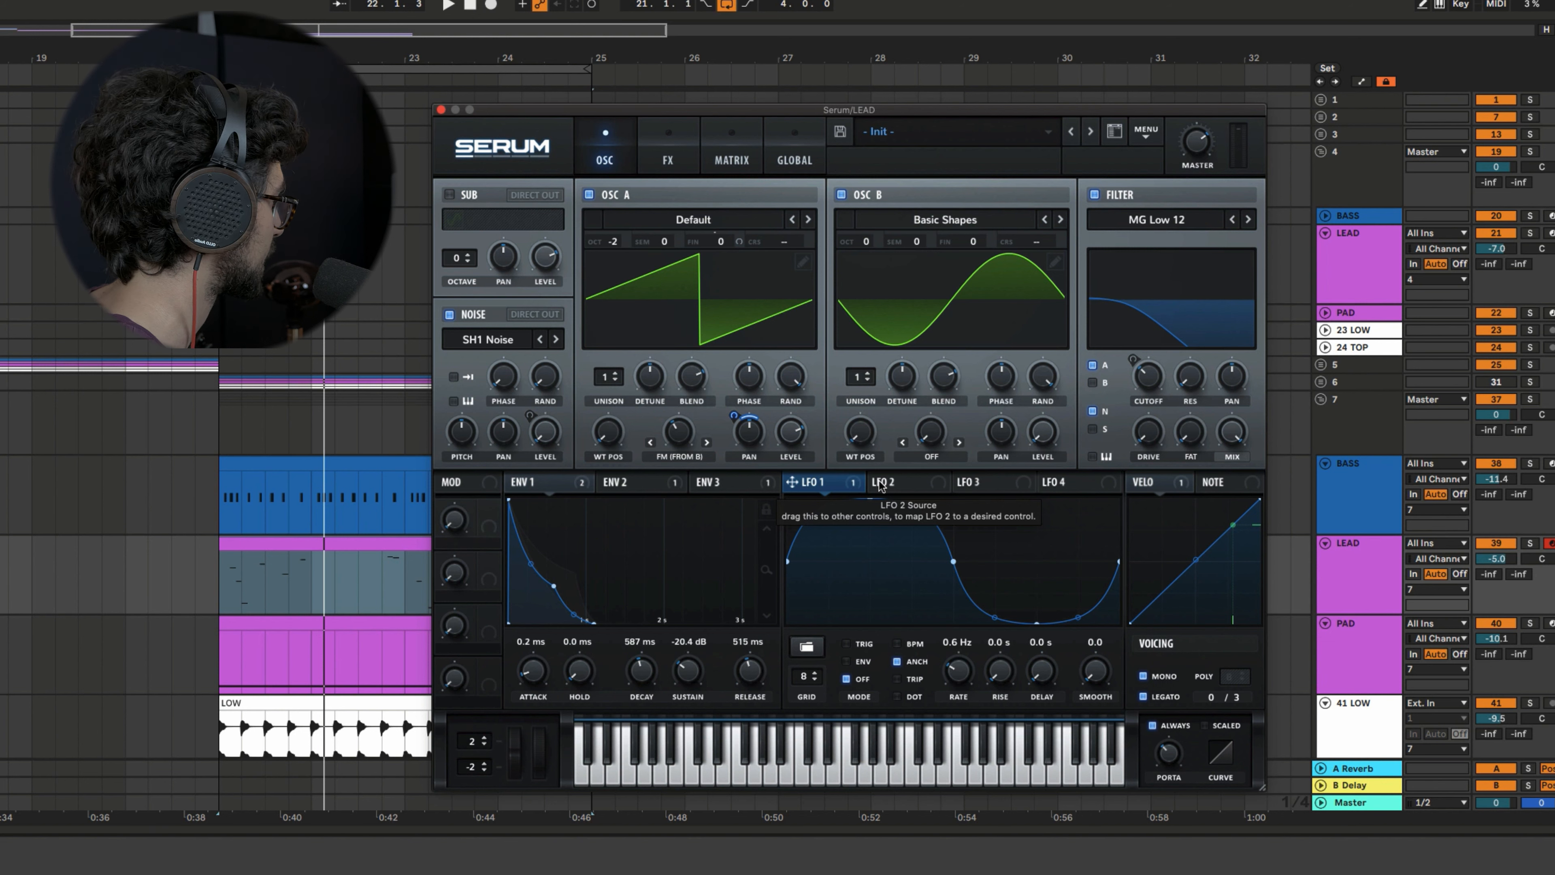
key("space")
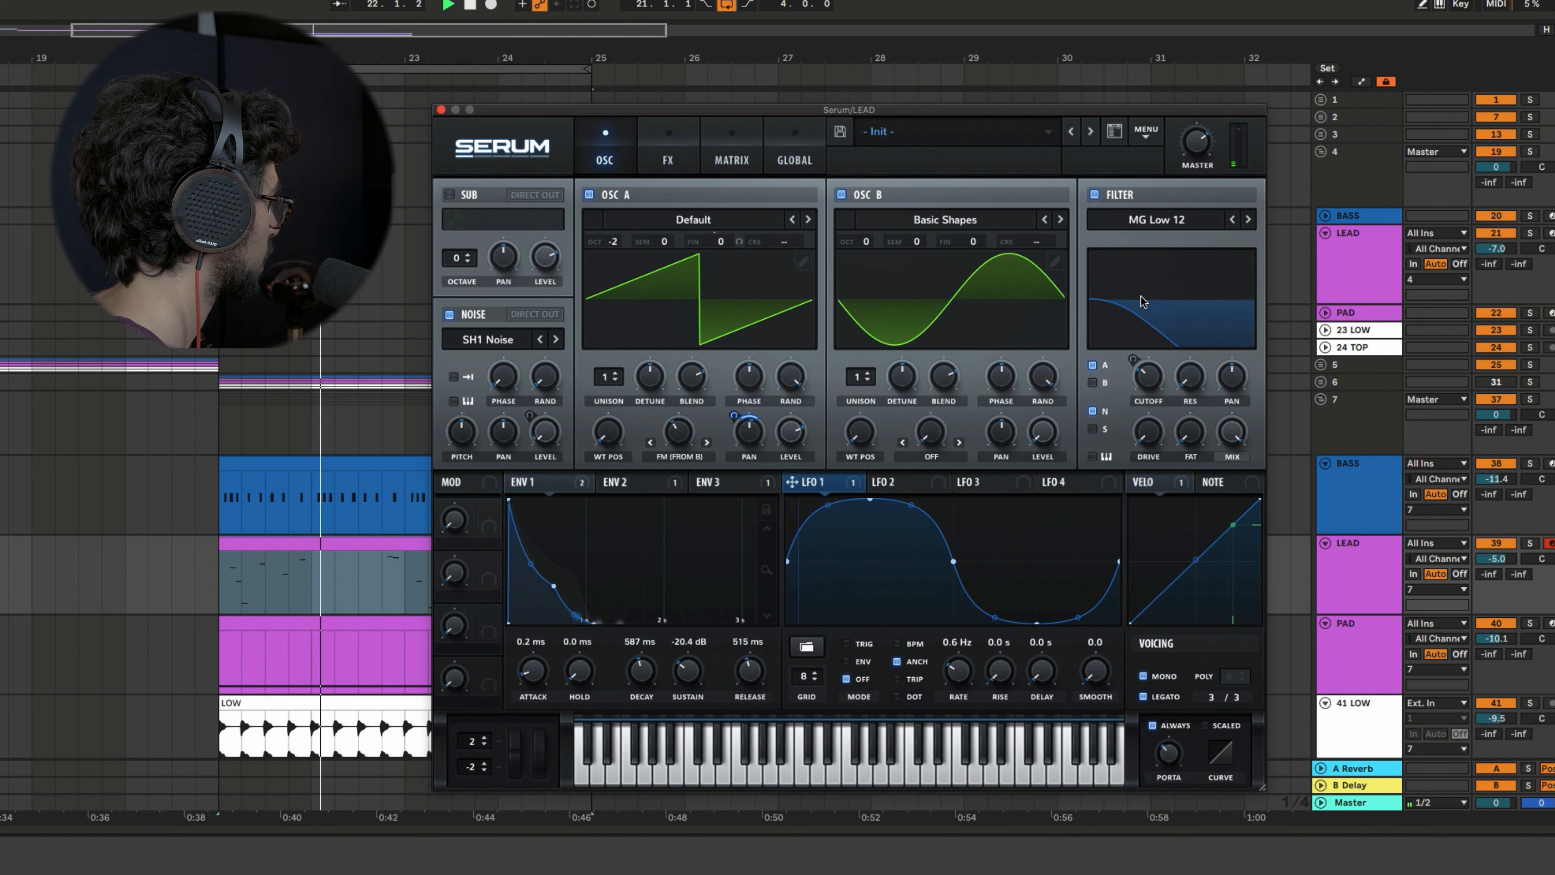
mouse_move(1154, 395)
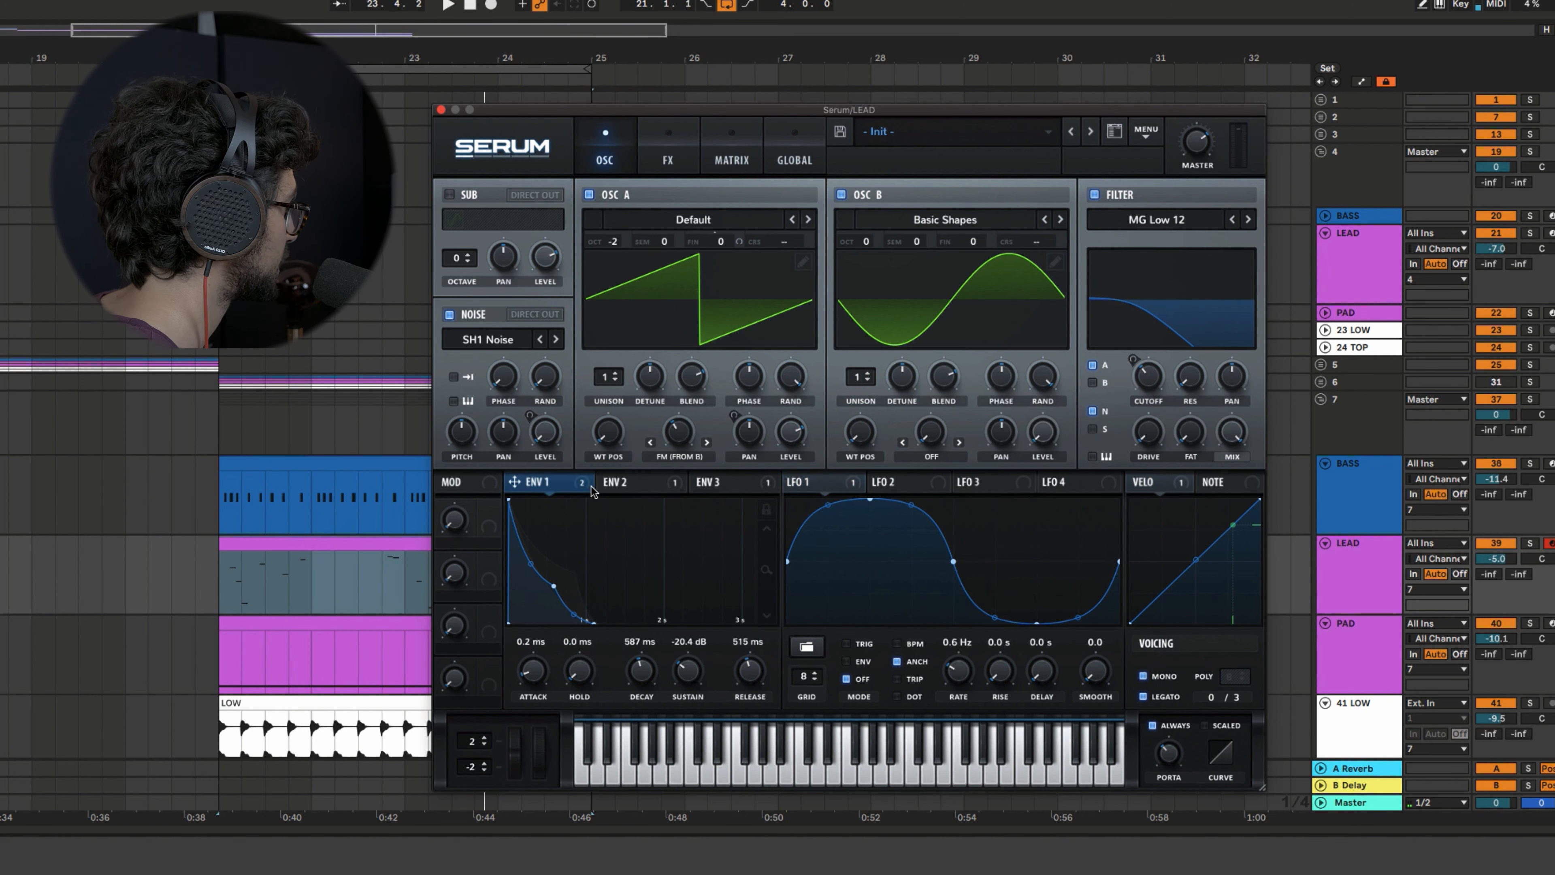
Assign Env 1 to oscillator A's warp with a modulation depth of -20 and audition it
left_click_drag(671, 443, 660, 491)
key("space")
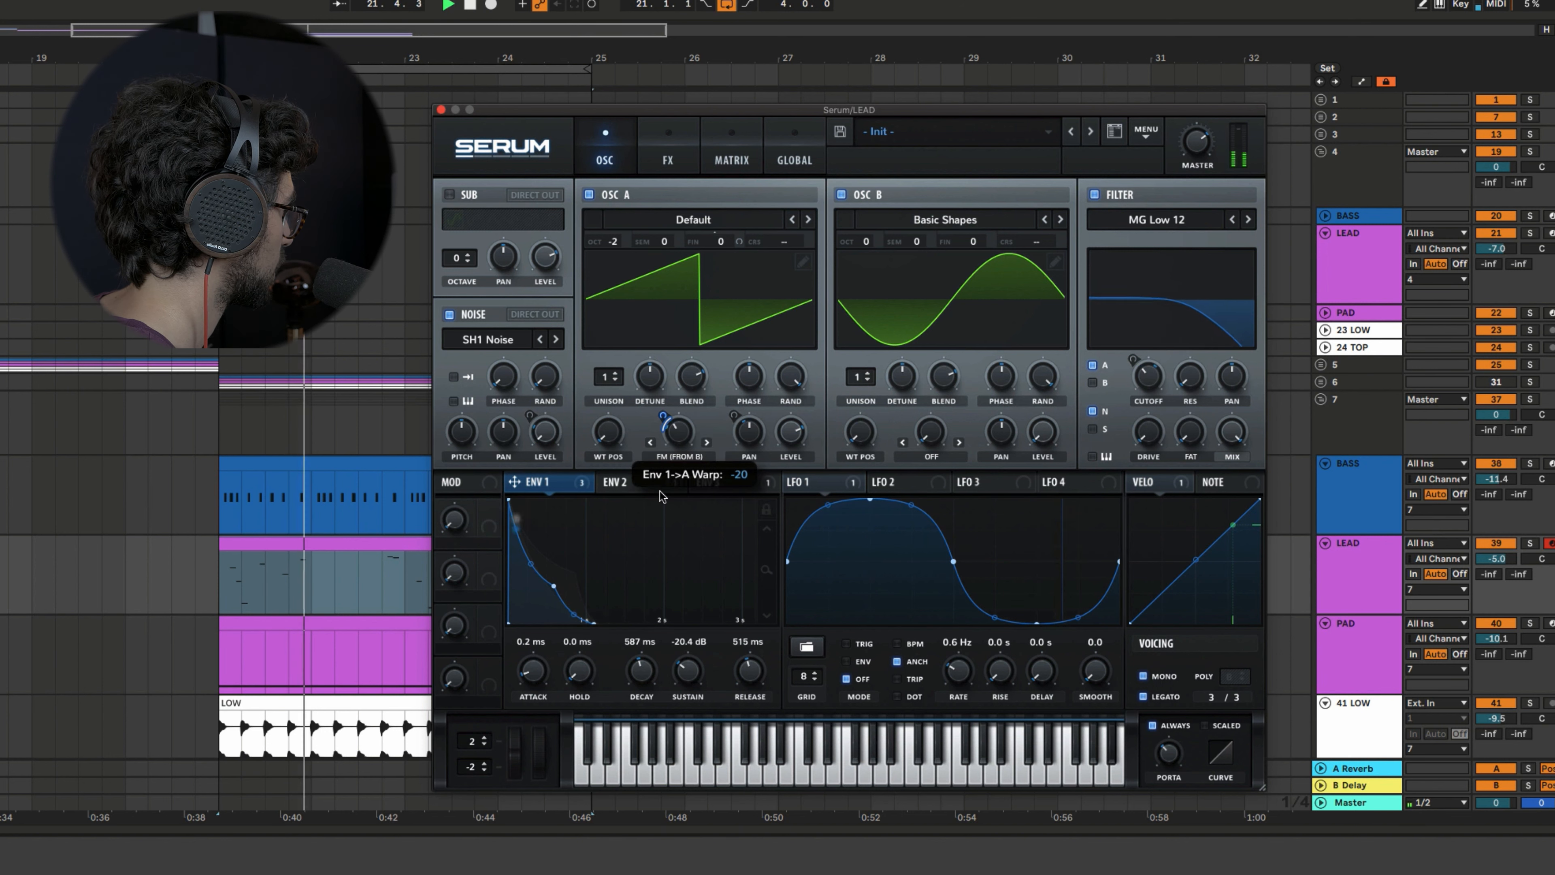
mouse_move(678, 430)
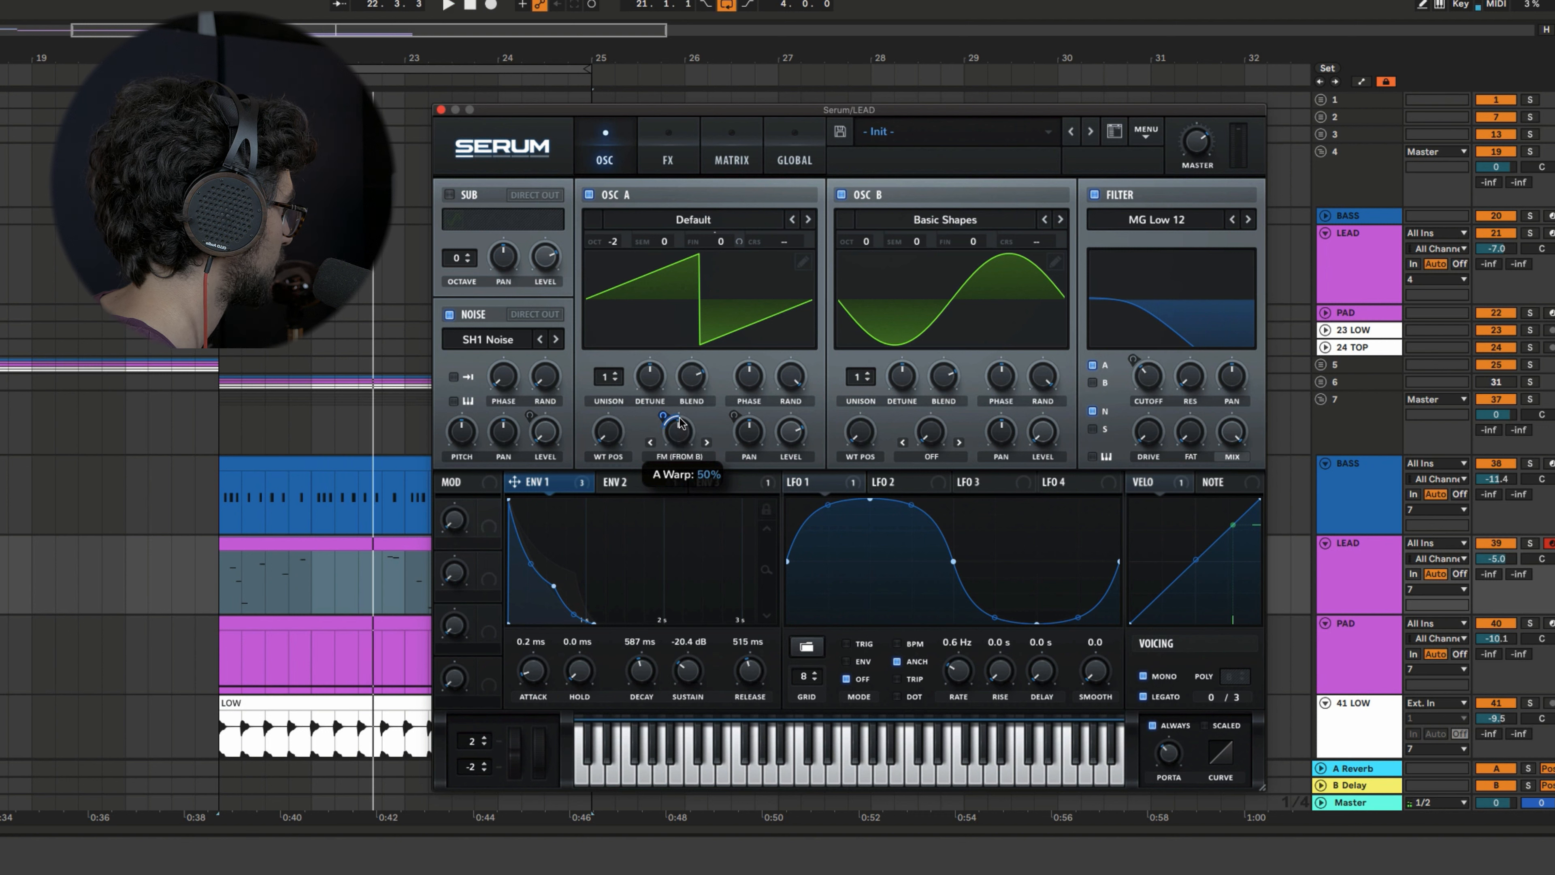